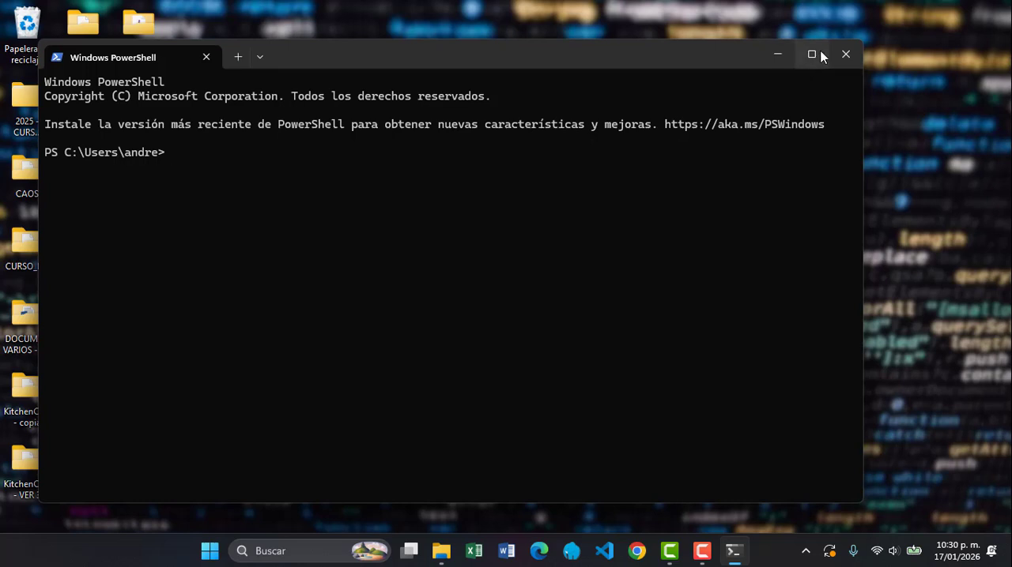
Maximize the terminal and change the working directory to OneDrive\Escritorio\CURSO_POSTGRESQL2
click(812, 54)
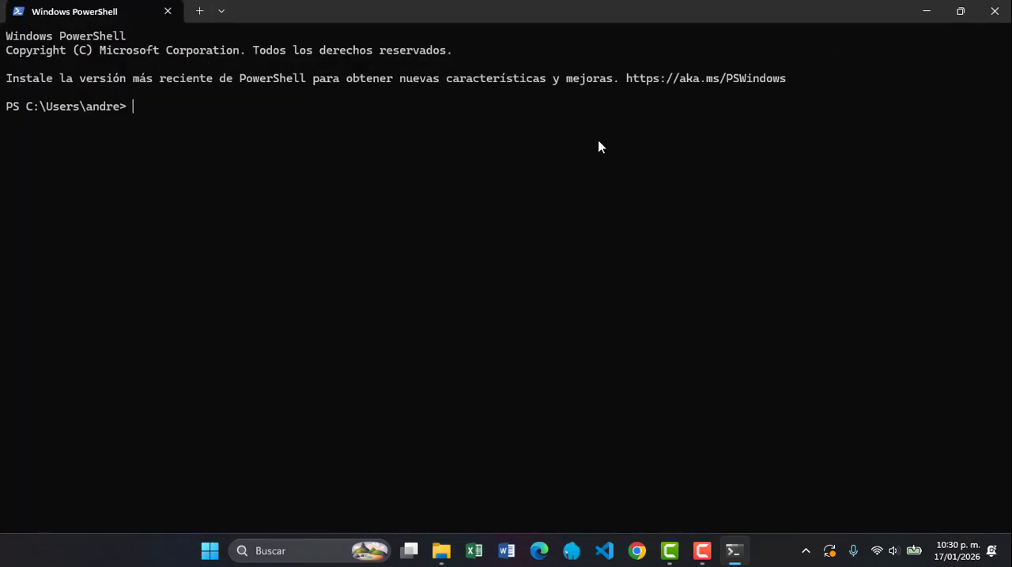
text(cd on)
key(Tab)
key(Return)
text(cd e)
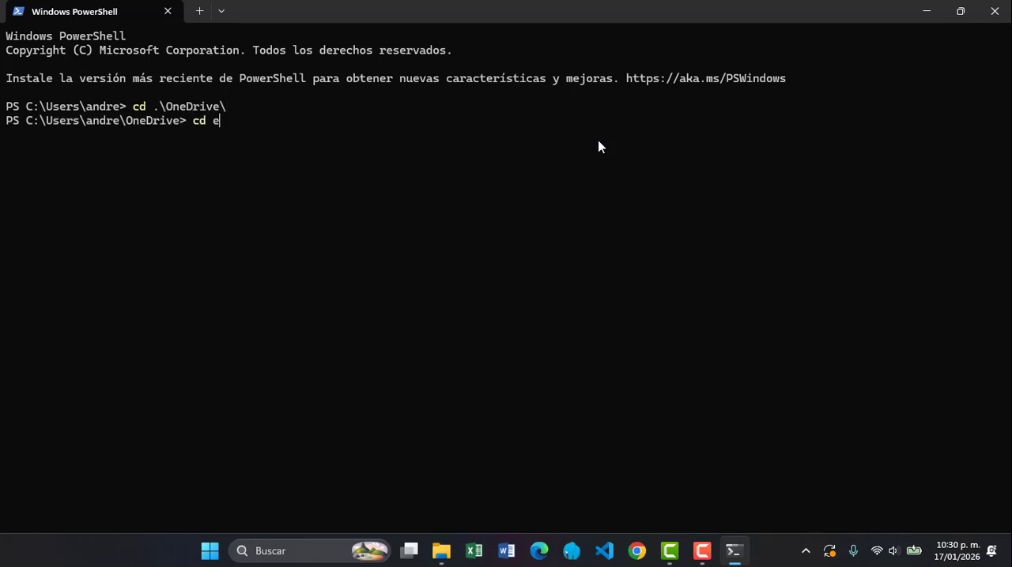
text(s)
key(Tab)
key(Return)
text(cd cu)
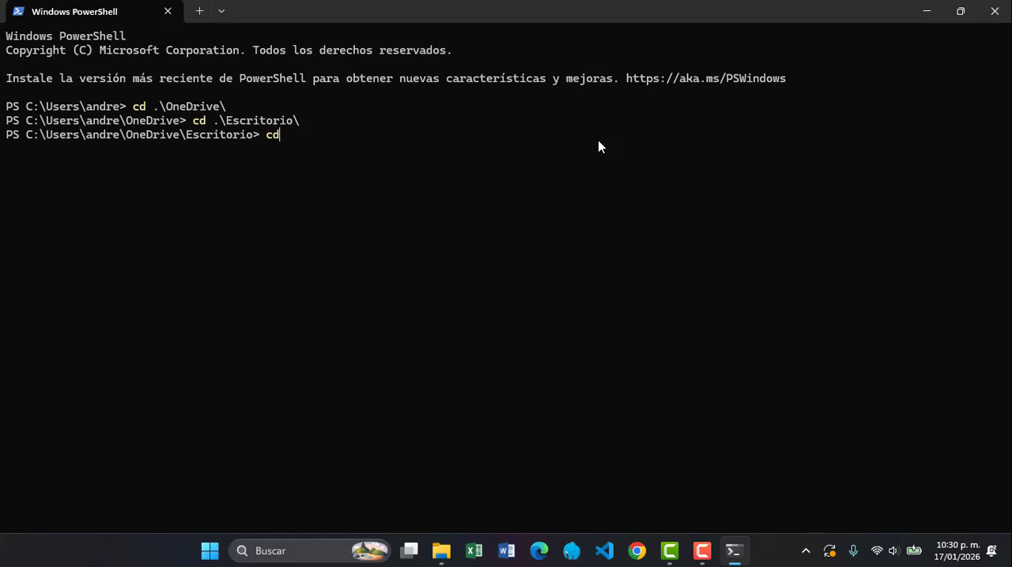
key(Tab)
key(Tab)
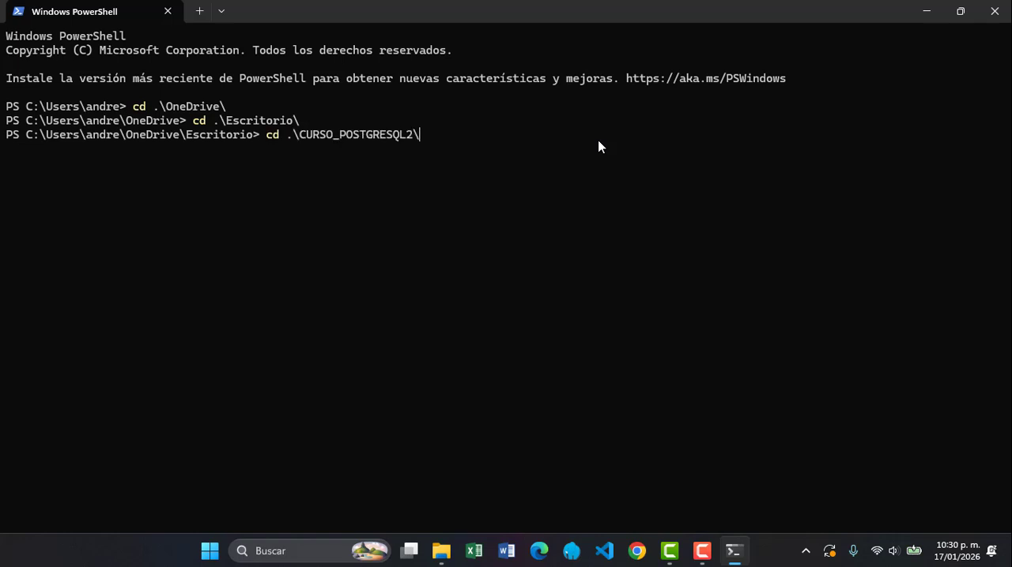
key(Return)
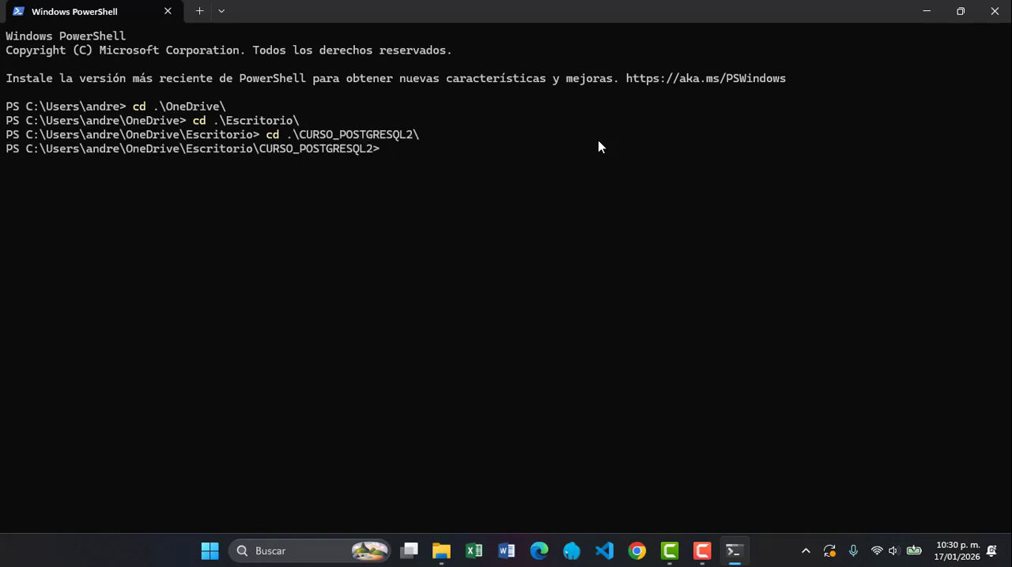
Start the project's containers in detached mode with docker compose up -d
text(docker compose up -d)
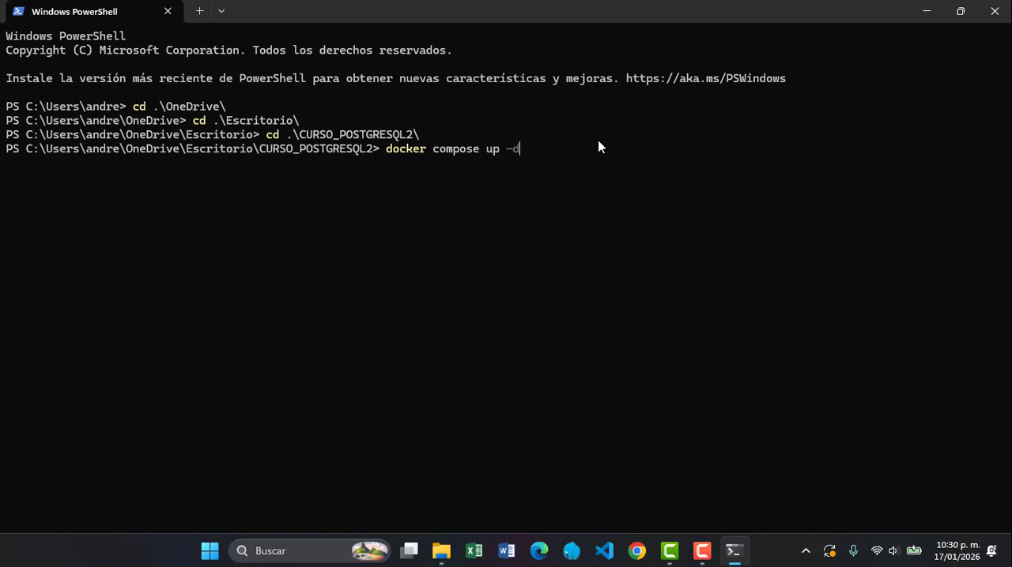
key(Return)
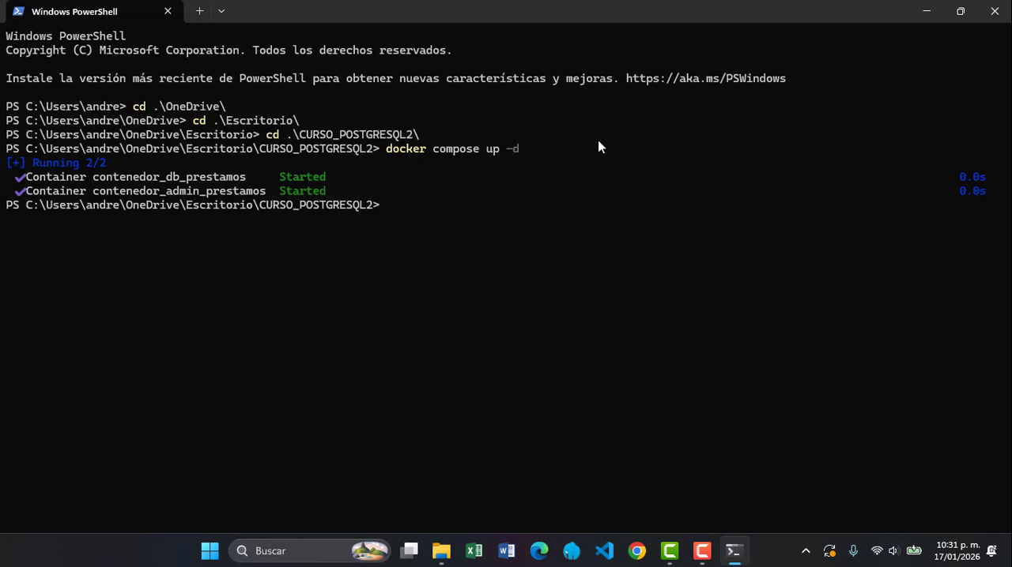
List the status and ports of the project's containers with docker compose ps
text(docker com)
text(po)
key(BackSpace)
text(ose)
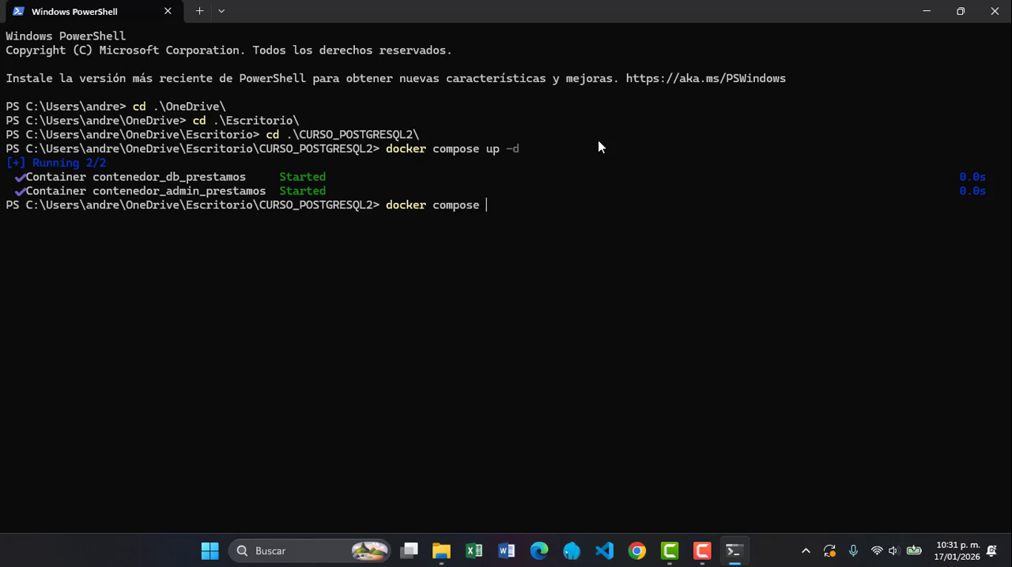
text( ps)
key(Return)
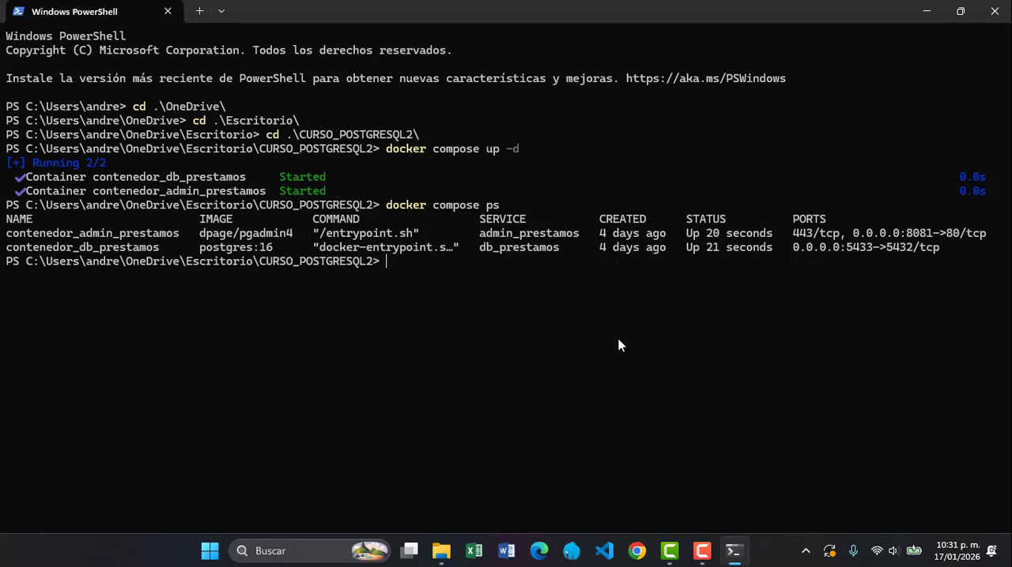
Switch to Chrome and open the pgAdmin page at localhost:8081
click(637, 551)
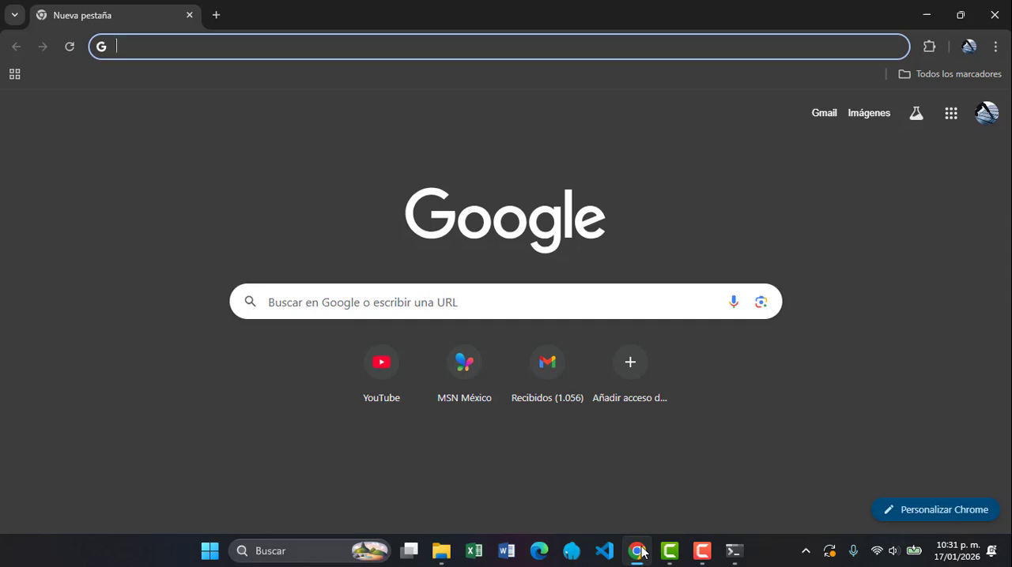
text(localhost:8080)
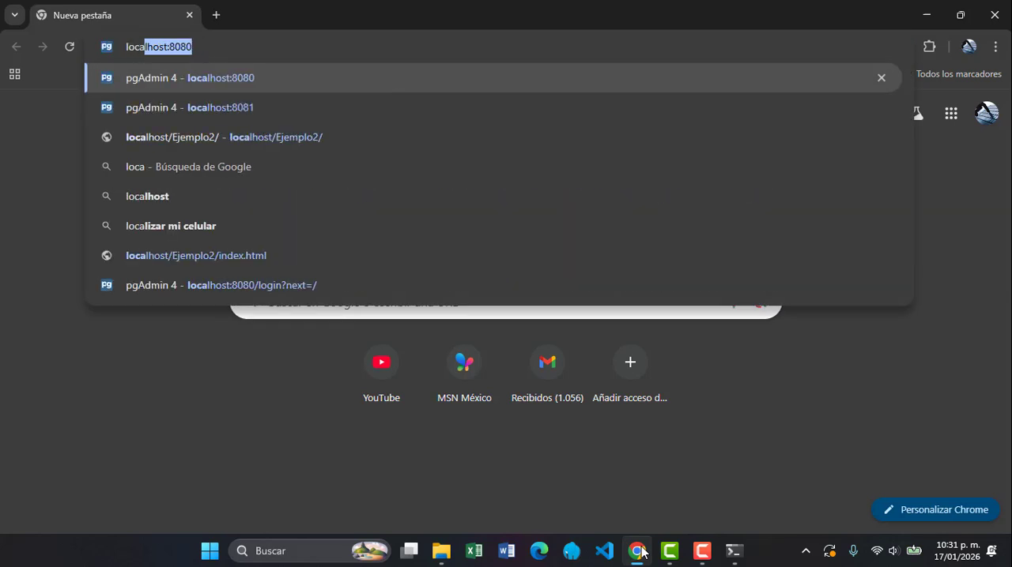
key(Down)
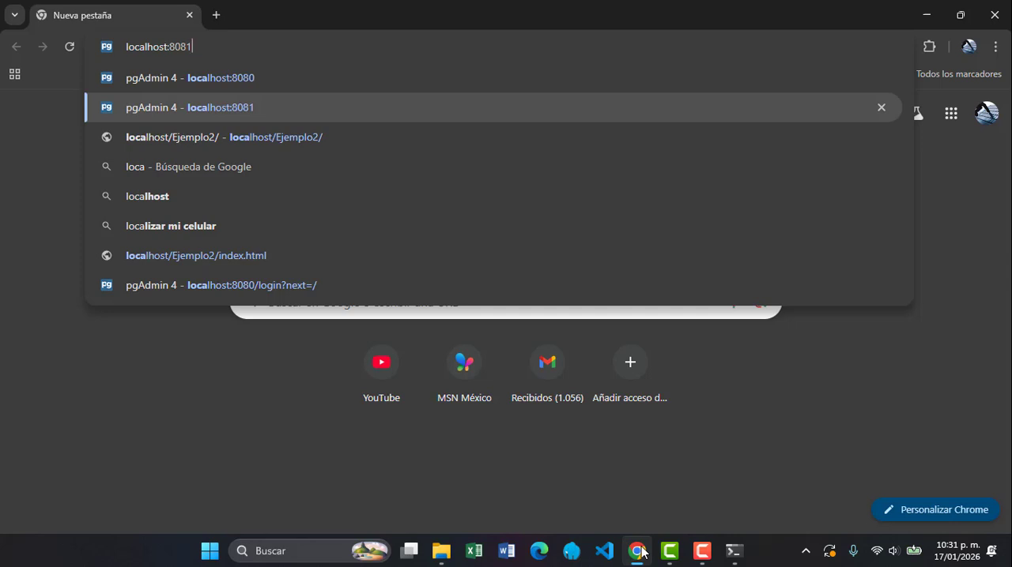
key(Return)
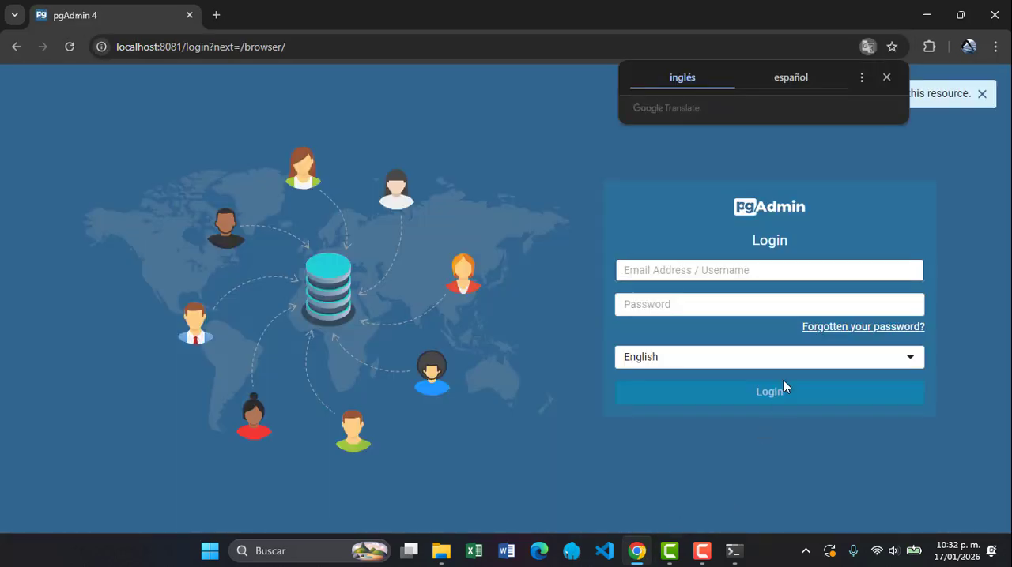
Log in to pgAdmin with the saved administrator e-mail and the account password, and dismiss the browser's password warning
click(759, 270)
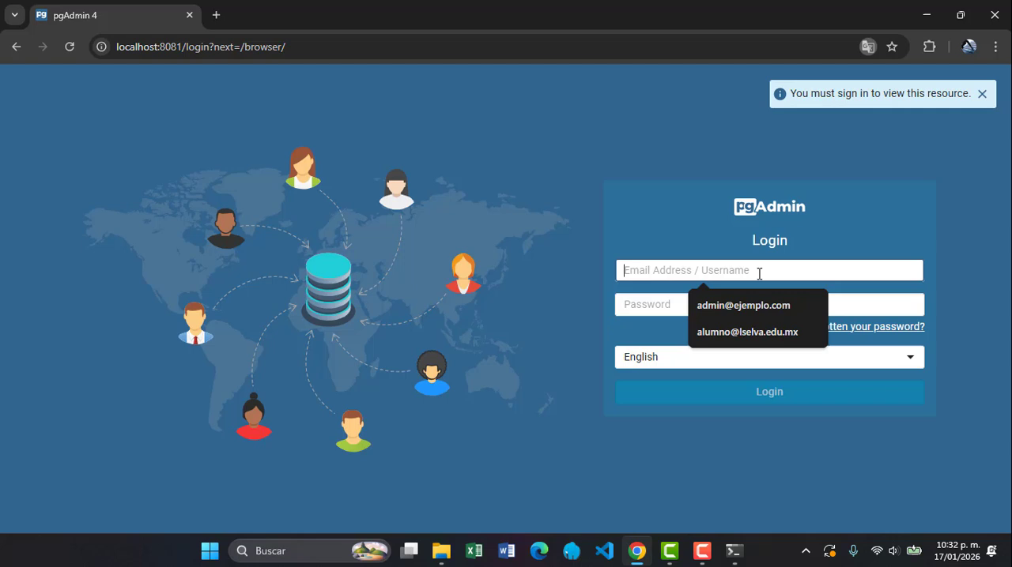
click(756, 312)
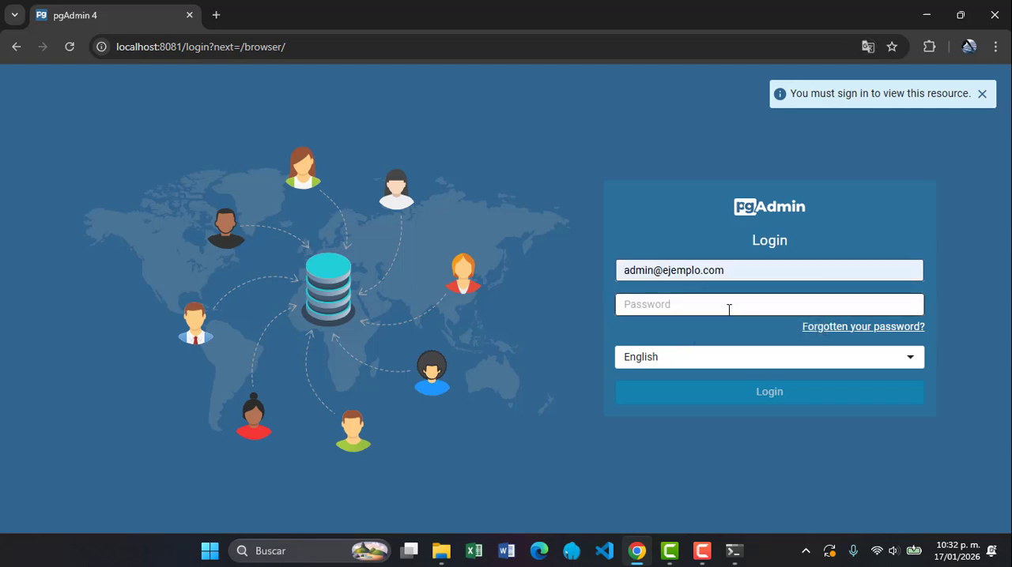
click(729, 310)
text(admin)
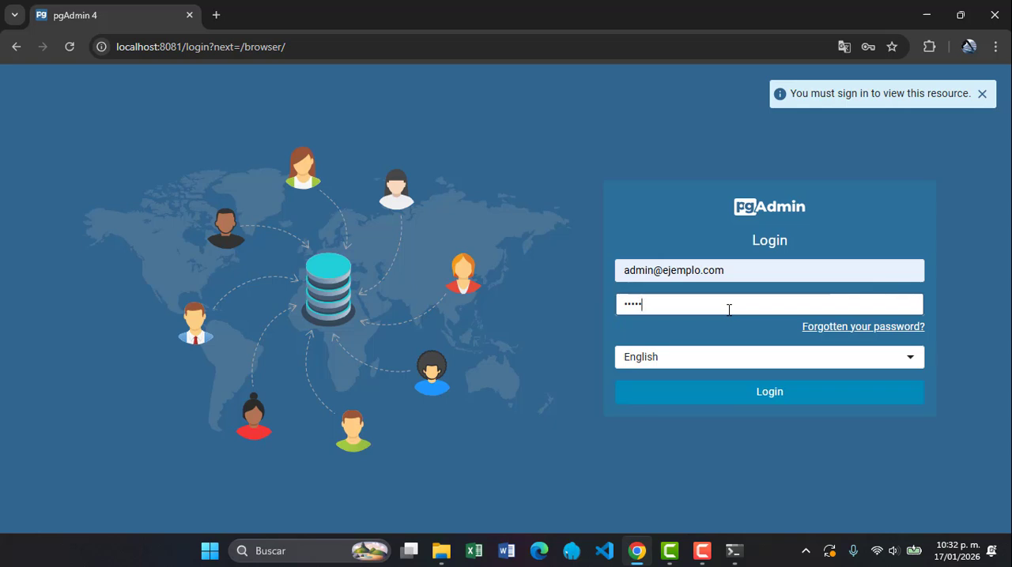
key(Return)
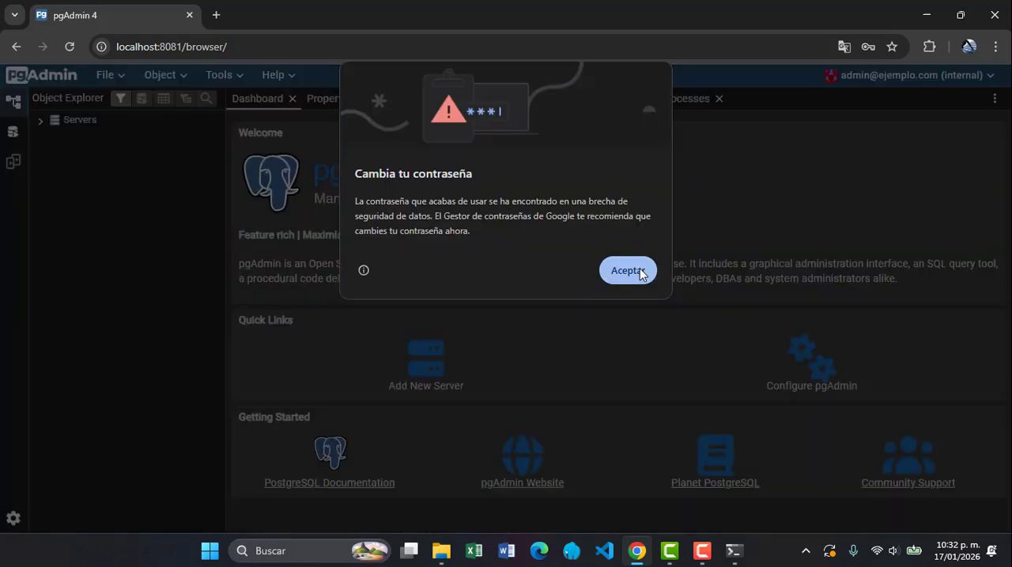
click(640, 270)
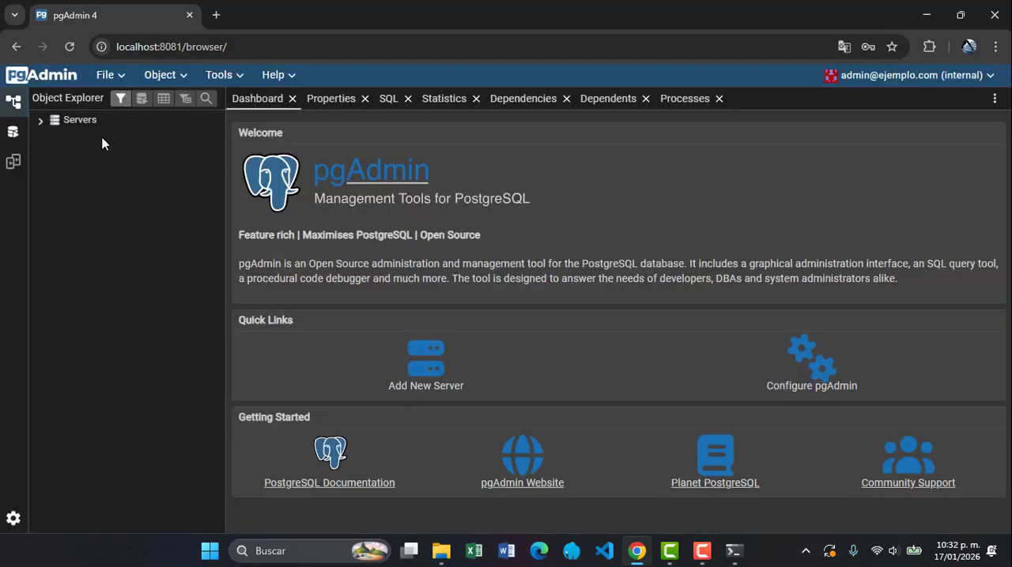
Expand the Prestamos_Local server's databases and start creating a new database named Escuela
click(45, 124)
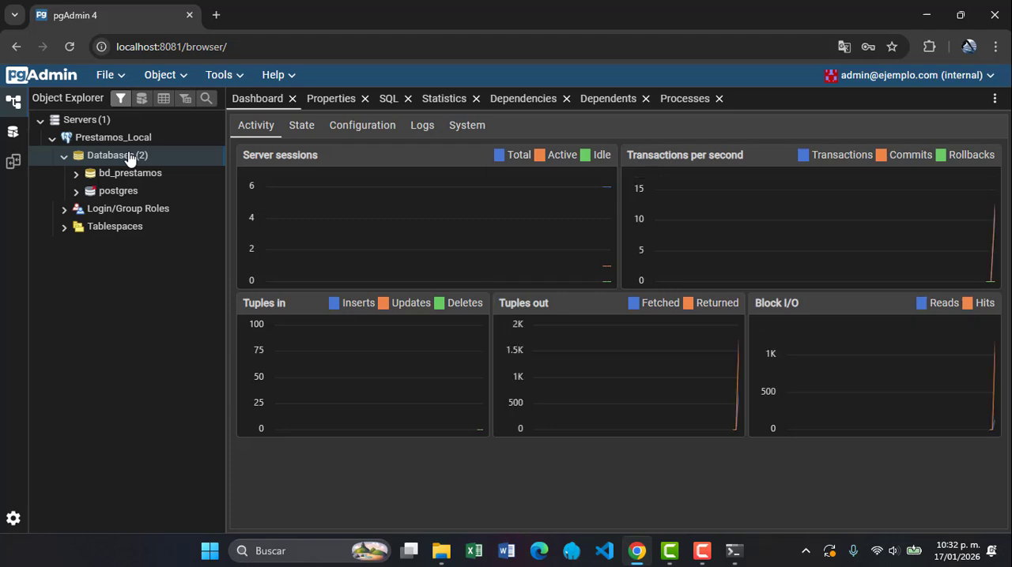
right_click(130, 157)
mouse_move(176, 163)
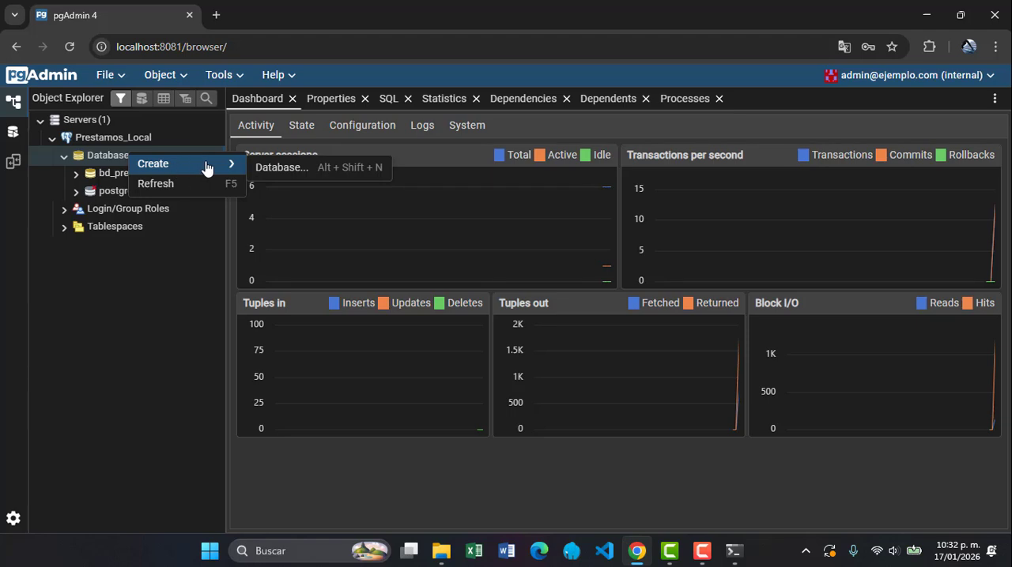
click(270, 169)
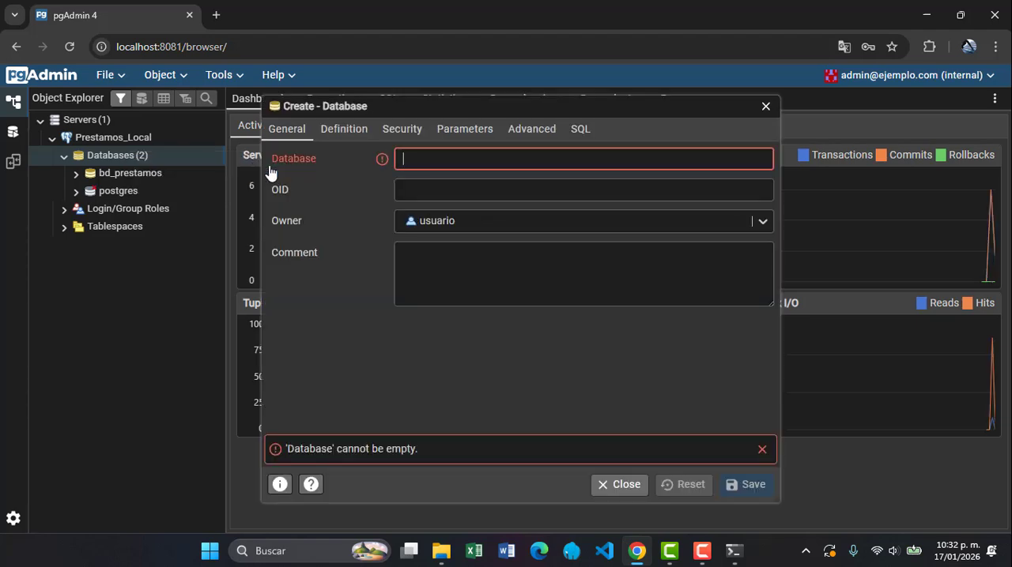
text(Es)
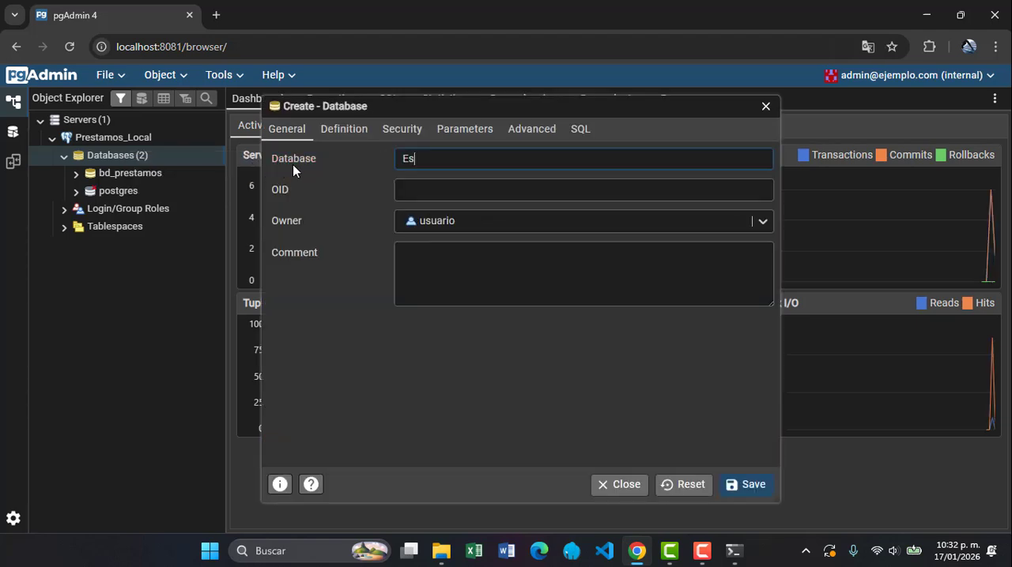
text(cuela)
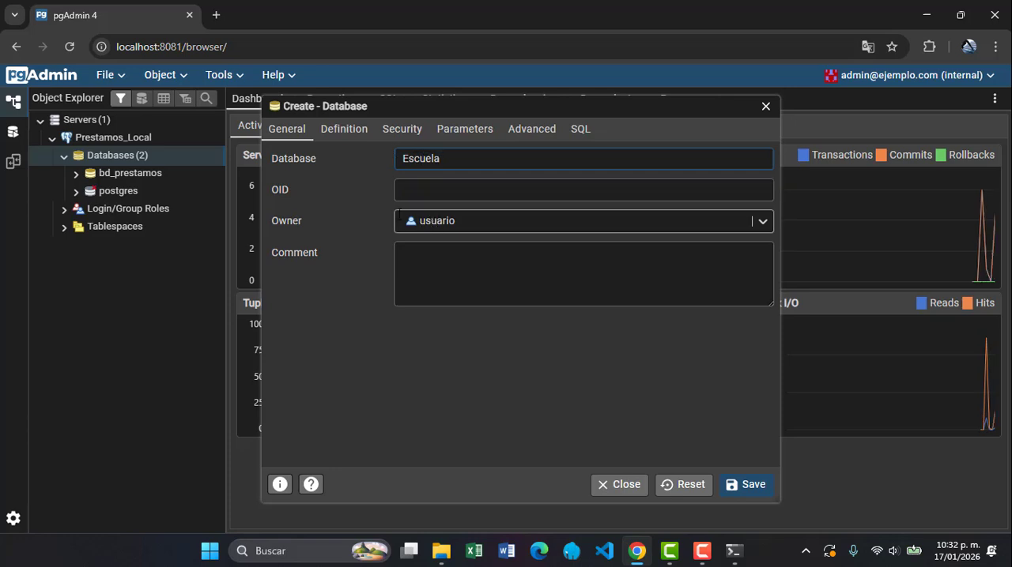
Review the new Escuela database's definition and security settings, and save the database
click(357, 131)
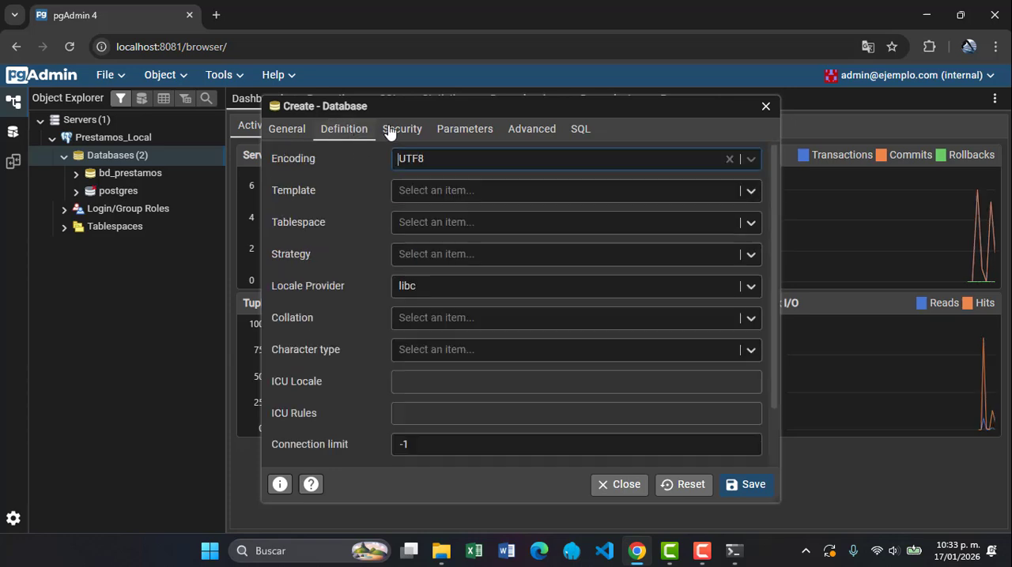
click(400, 134)
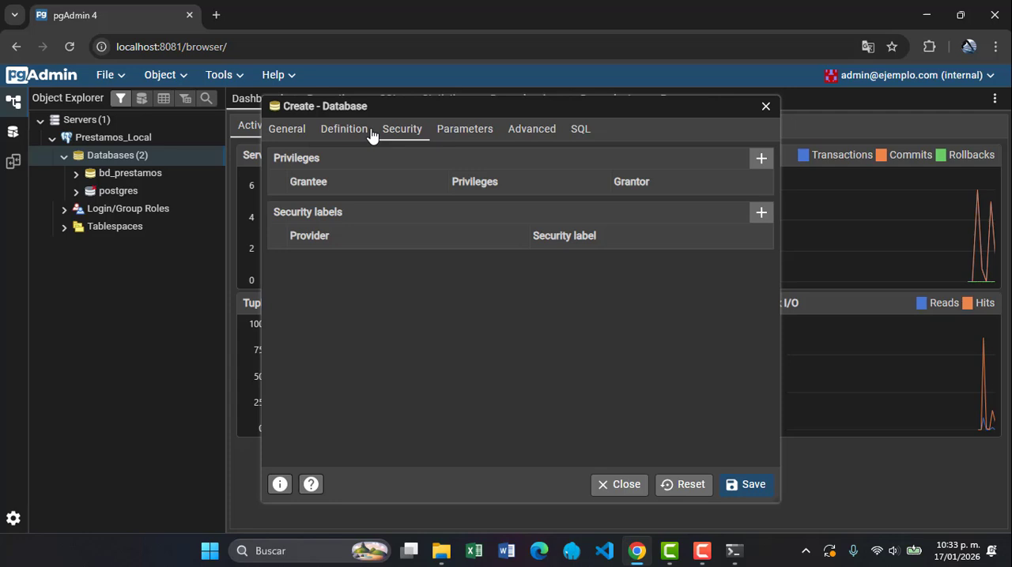
click(358, 132)
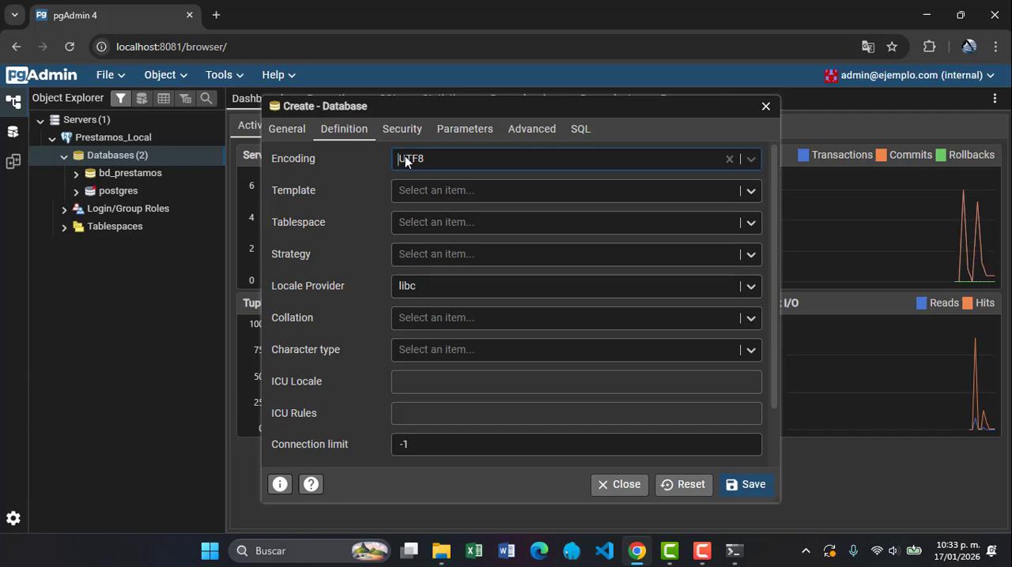
click(294, 130)
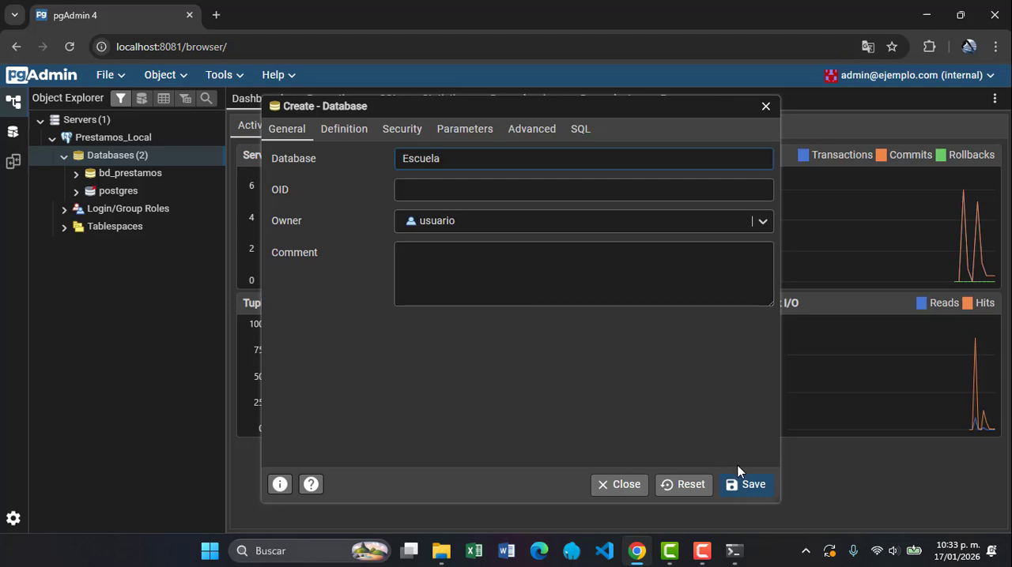
click(748, 487)
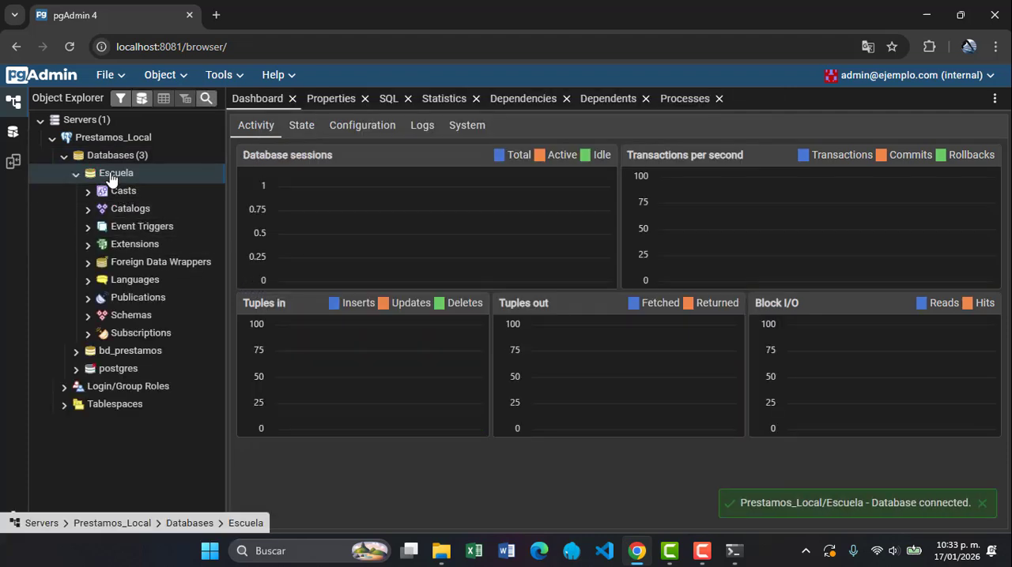
Expand the Escuela database down to the Tables node of its public schema
click(77, 174)
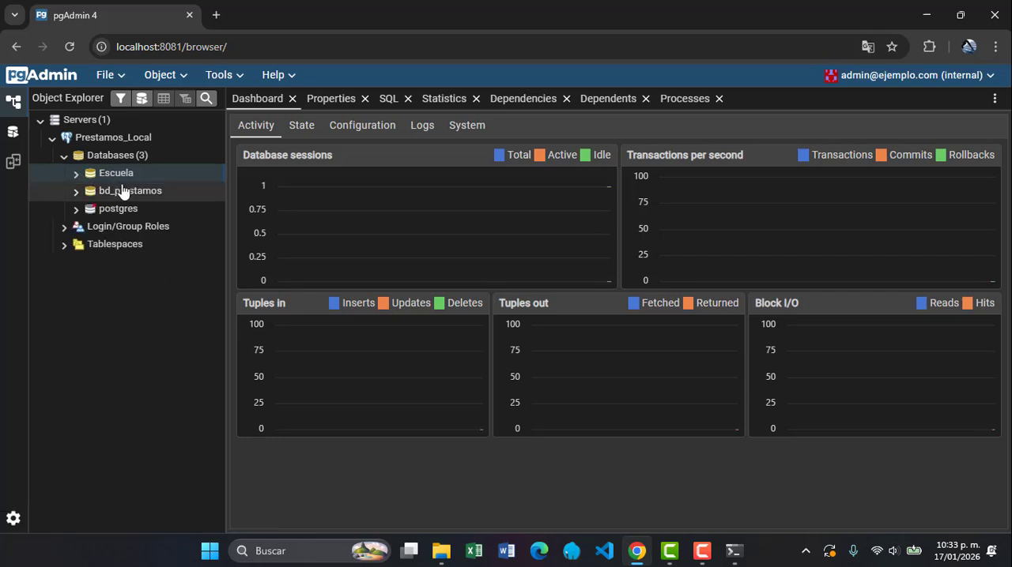
click(76, 174)
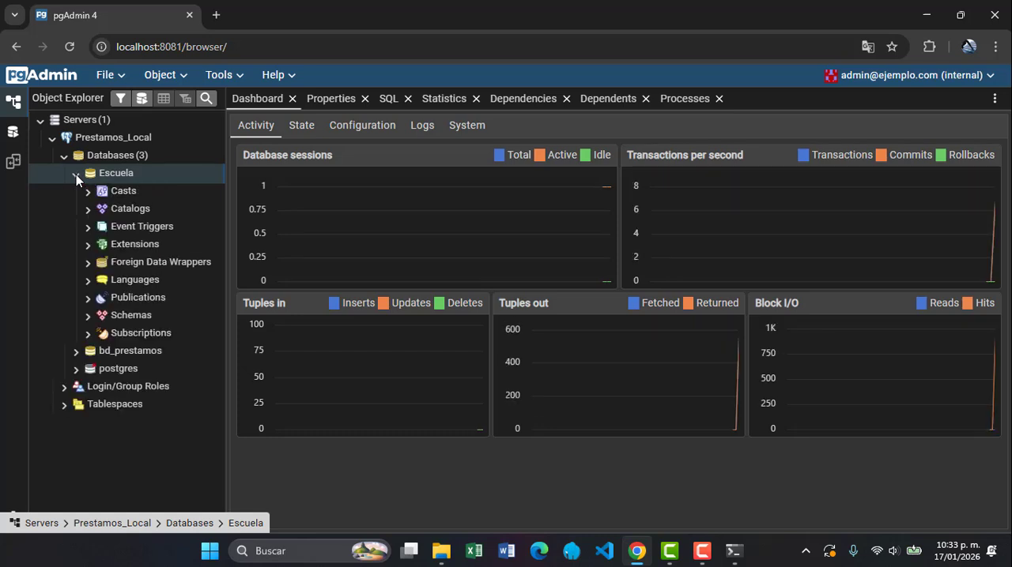
click(88, 316)
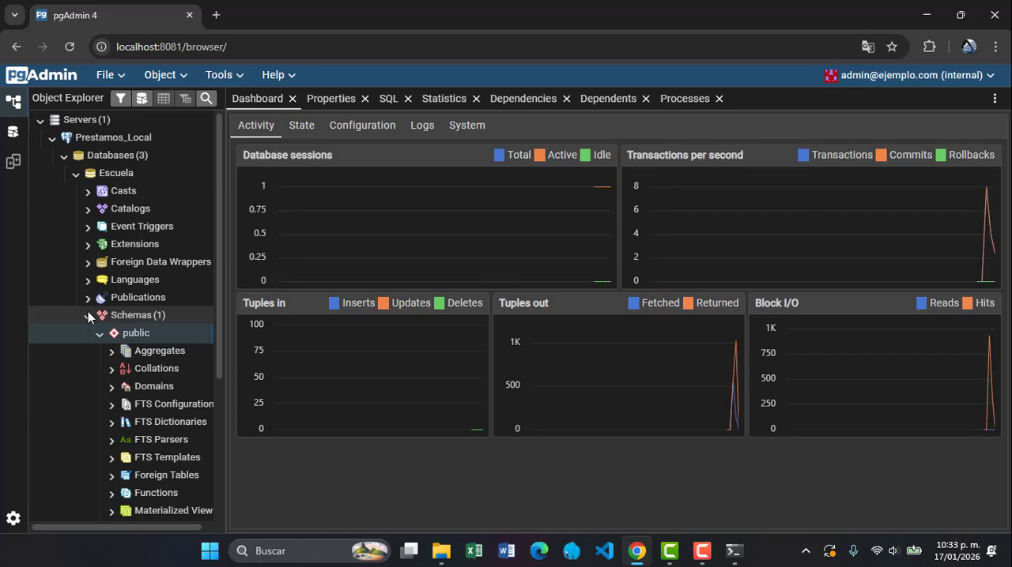
scroll(88, 311, down, 2)
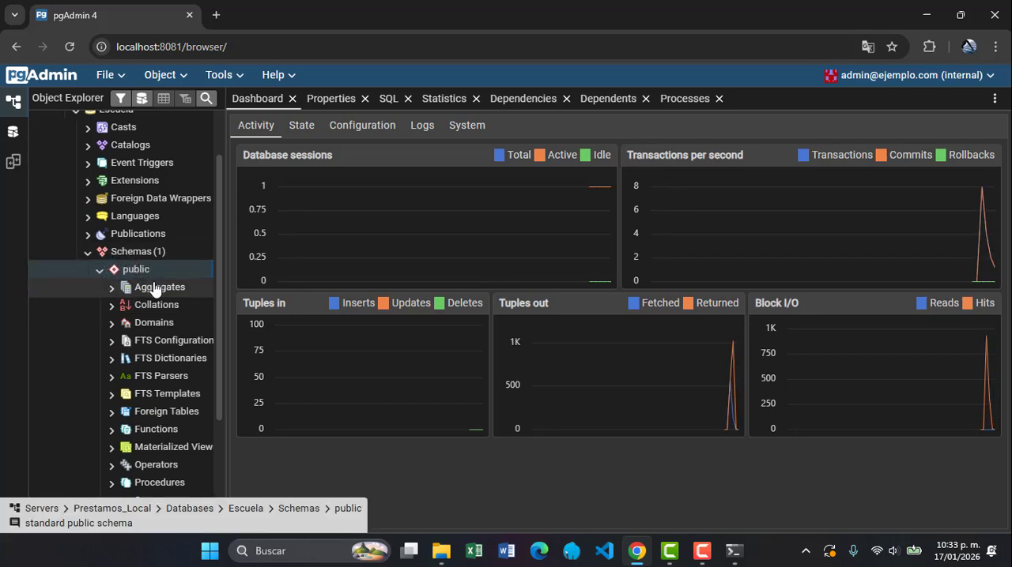
scroll(165, 324, down, 1)
scroll(165, 325, down, 1)
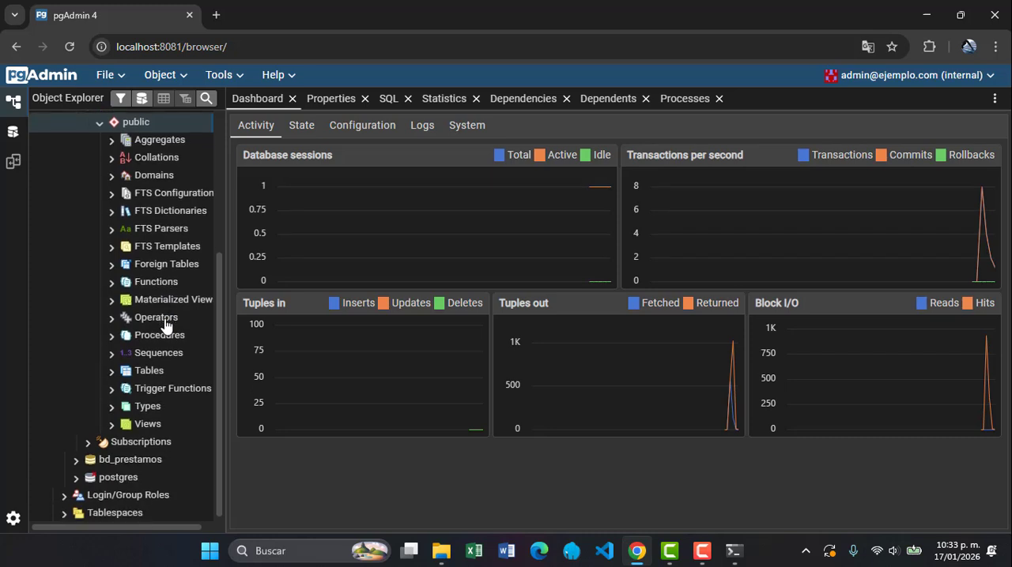
click(112, 373)
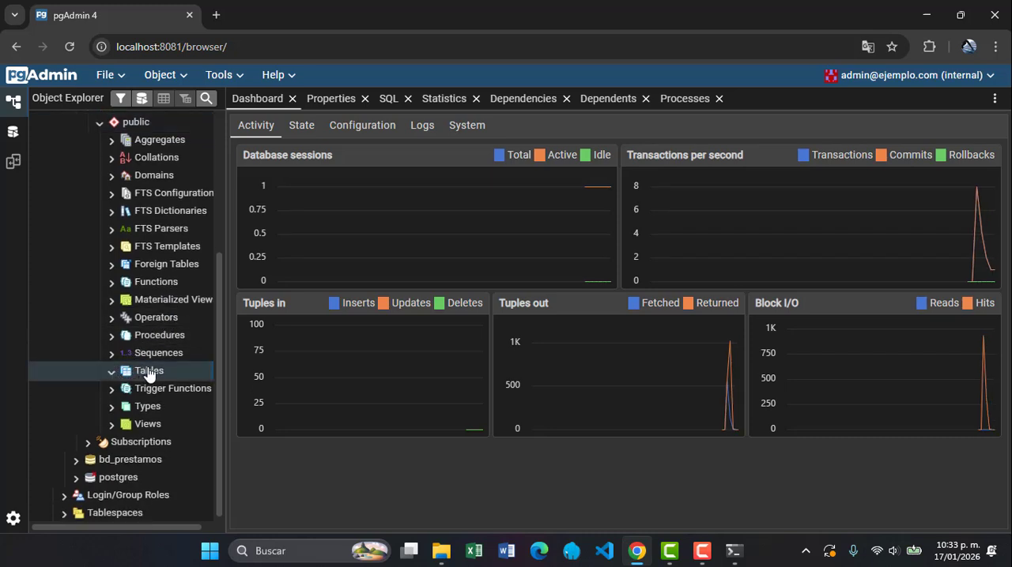
Start creating a new table in Escuela's public schema and name it Carreras
right_click(149, 374)
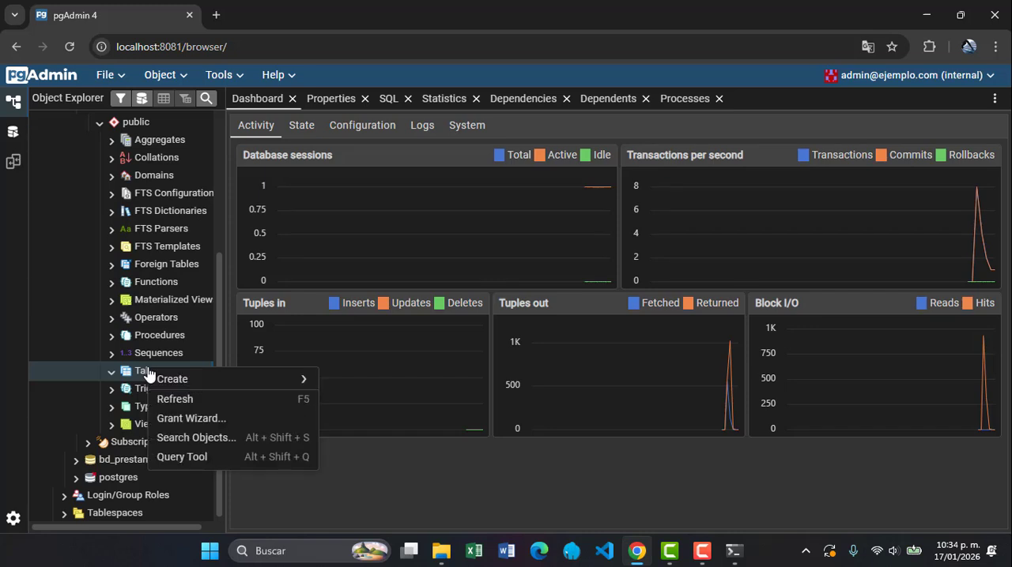
mouse_move(210, 379)
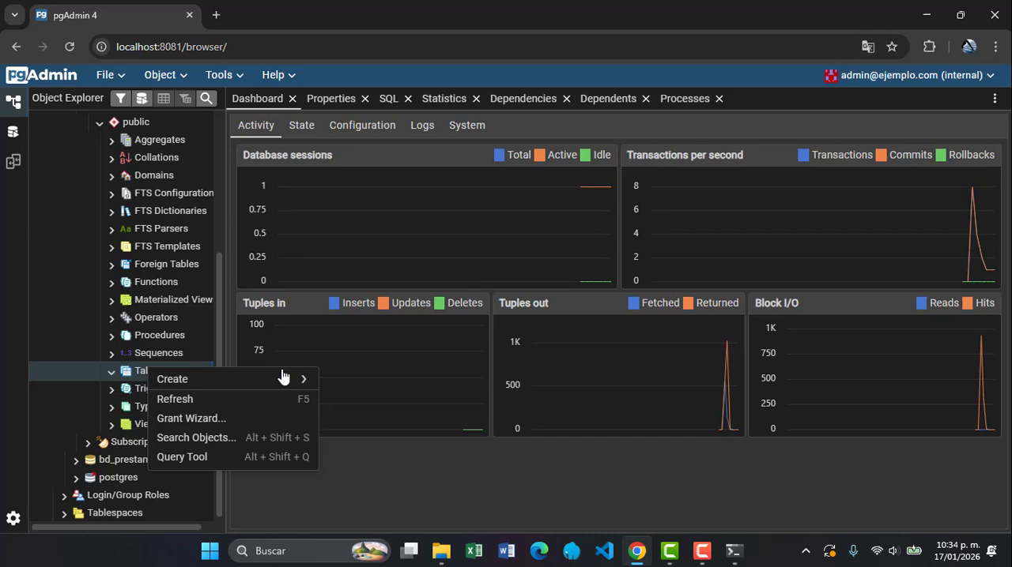
mouse_move(286, 381)
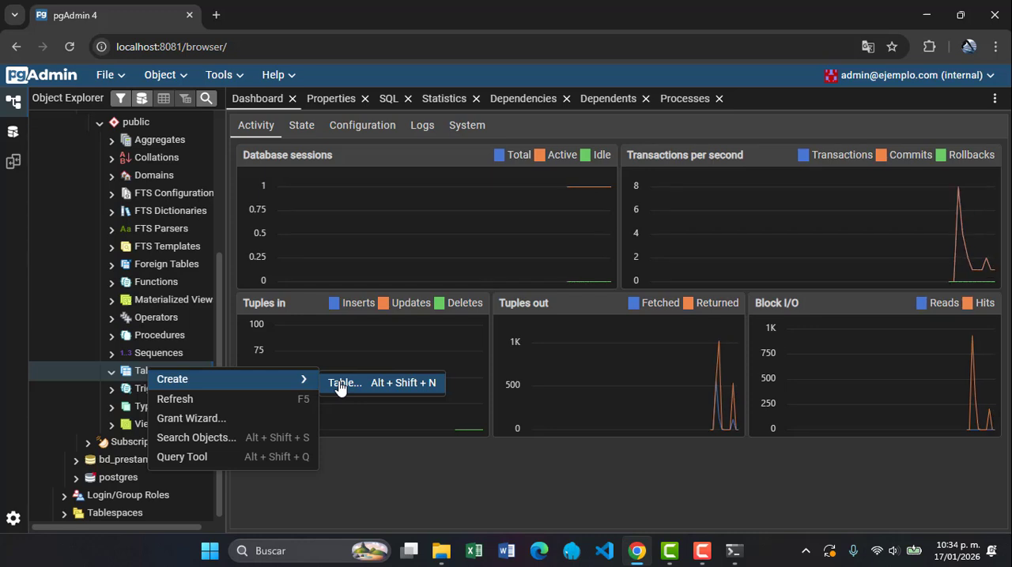
click(340, 387)
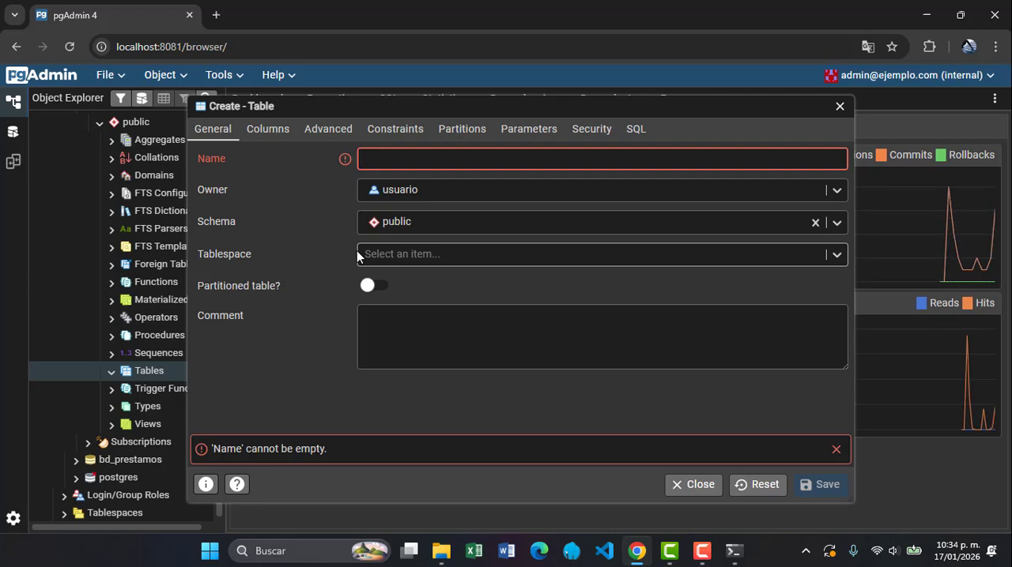
text(Carreras)
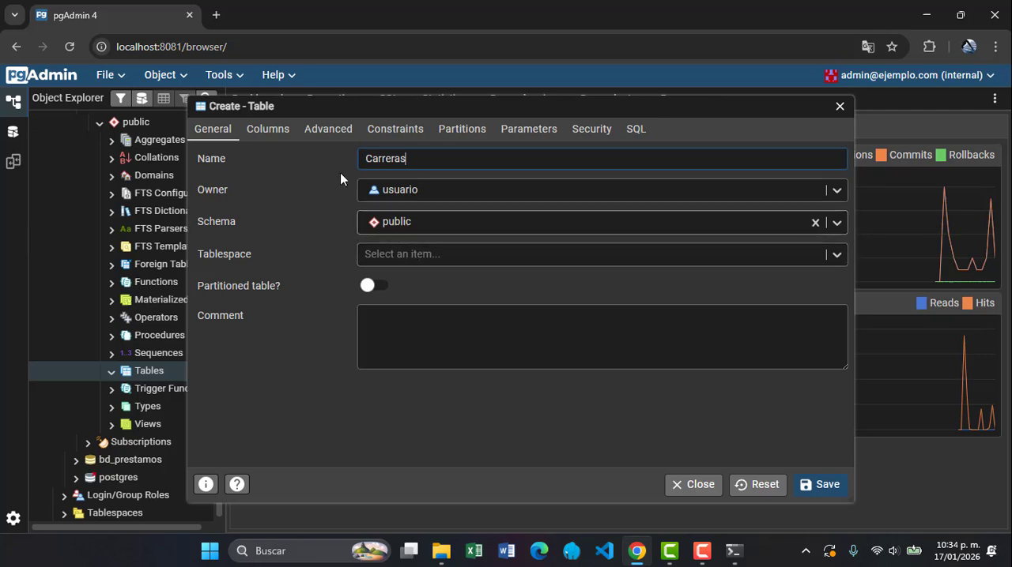
Add a first column named carrera_id to the new Carreras table
click(268, 139)
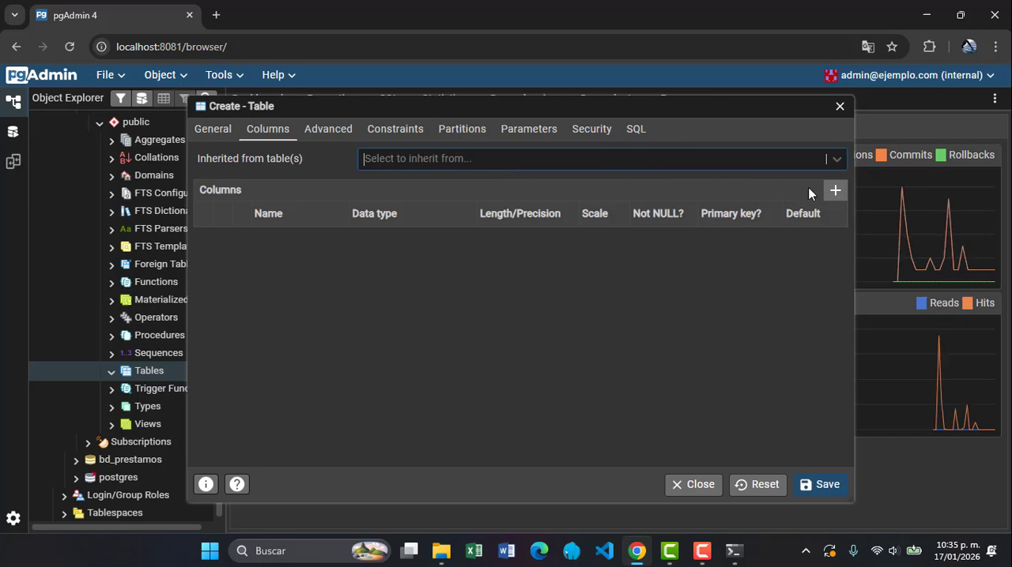
click(834, 192)
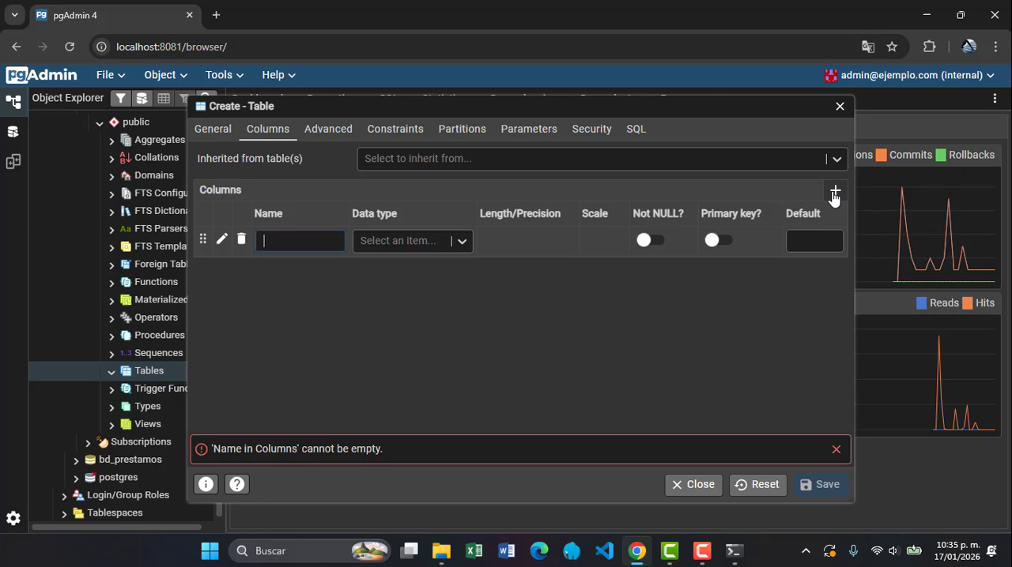
text(Ca)
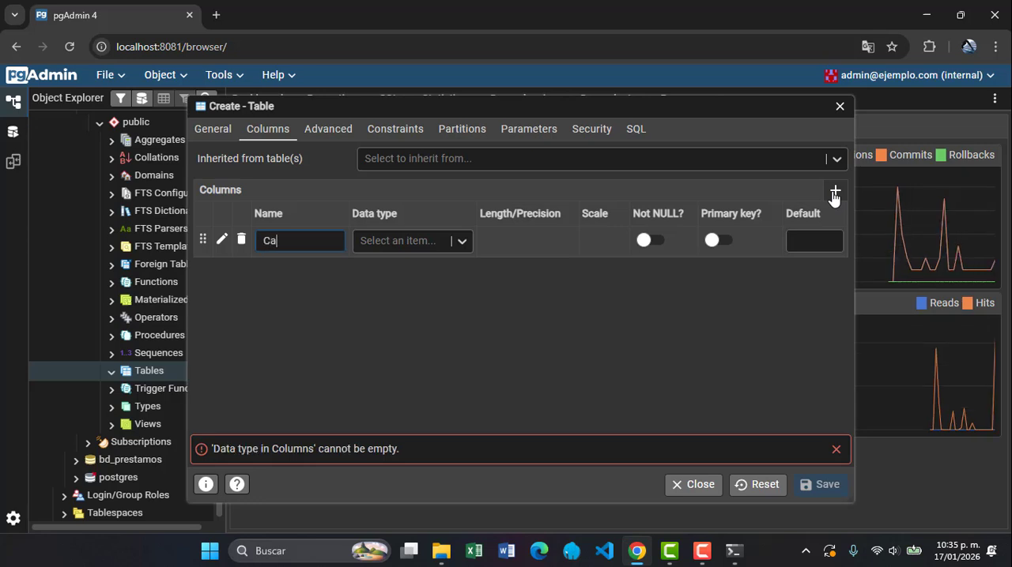
key(BackSpace)
key(BackSpace)
text(carrera_id)
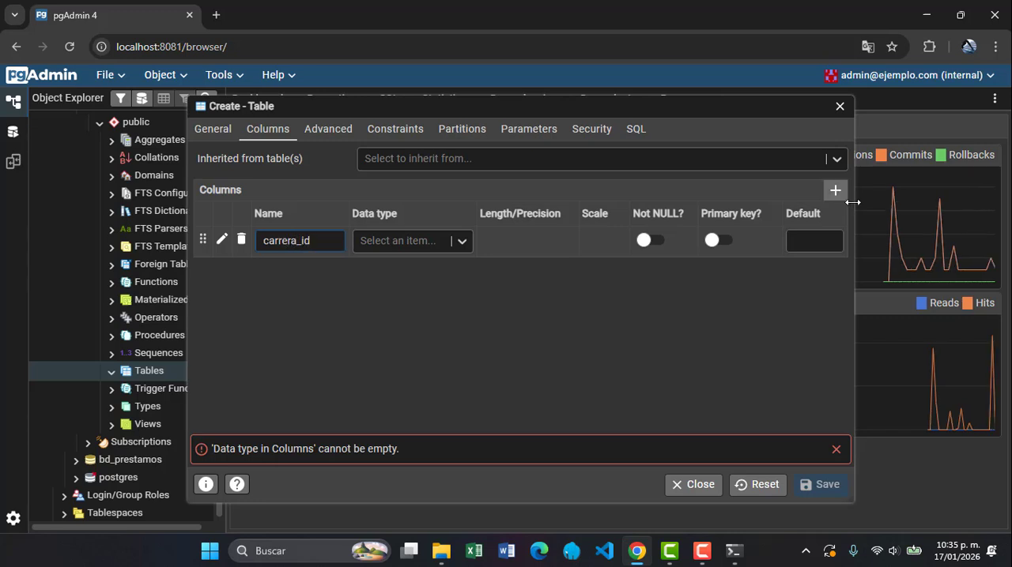
Set the carrera_id column's data type to serial and make it Not NULL and the primary key
click(431, 250)
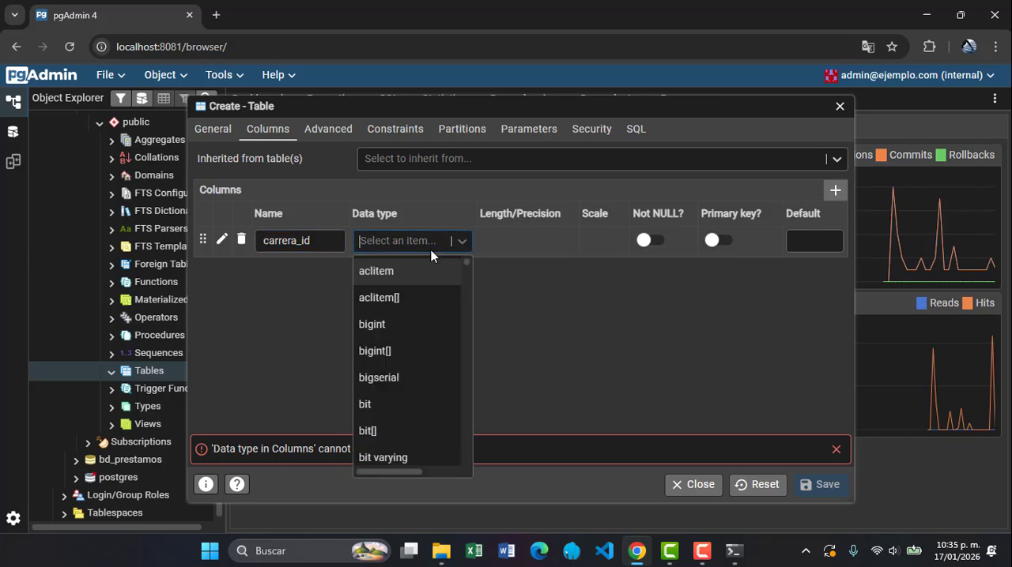
text(ser)
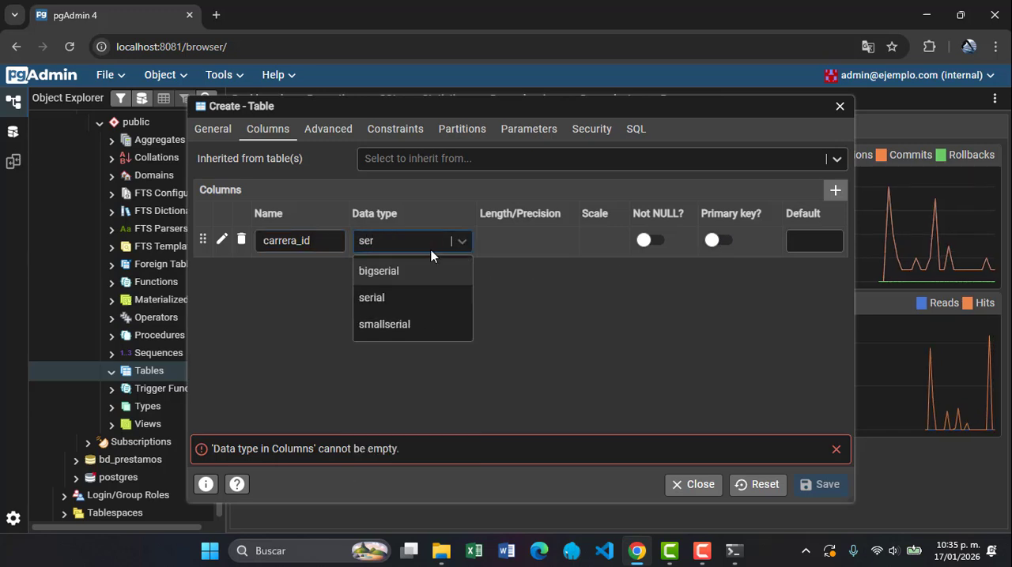
text(i)
click(404, 297)
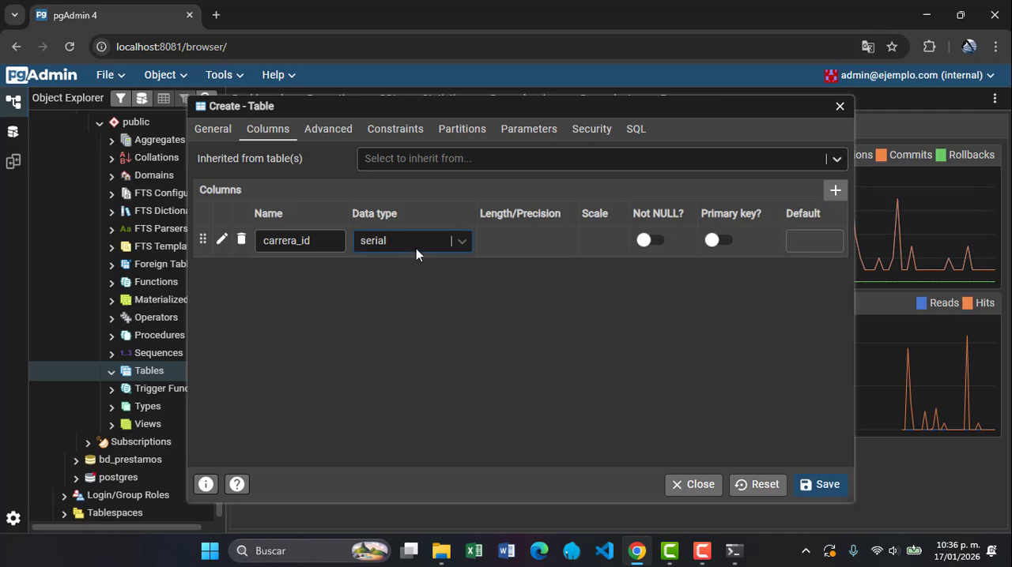
click(643, 241)
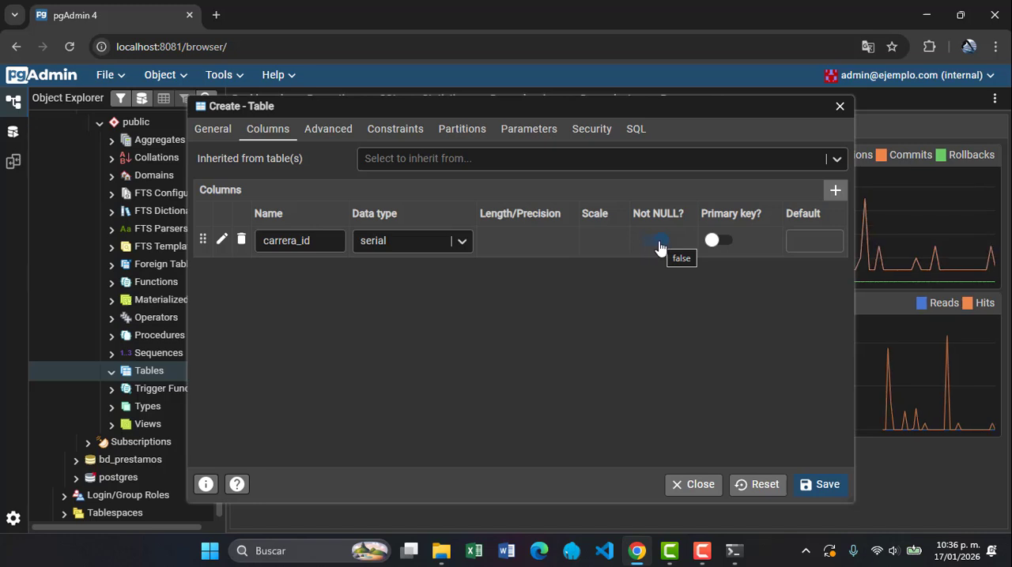
click(717, 242)
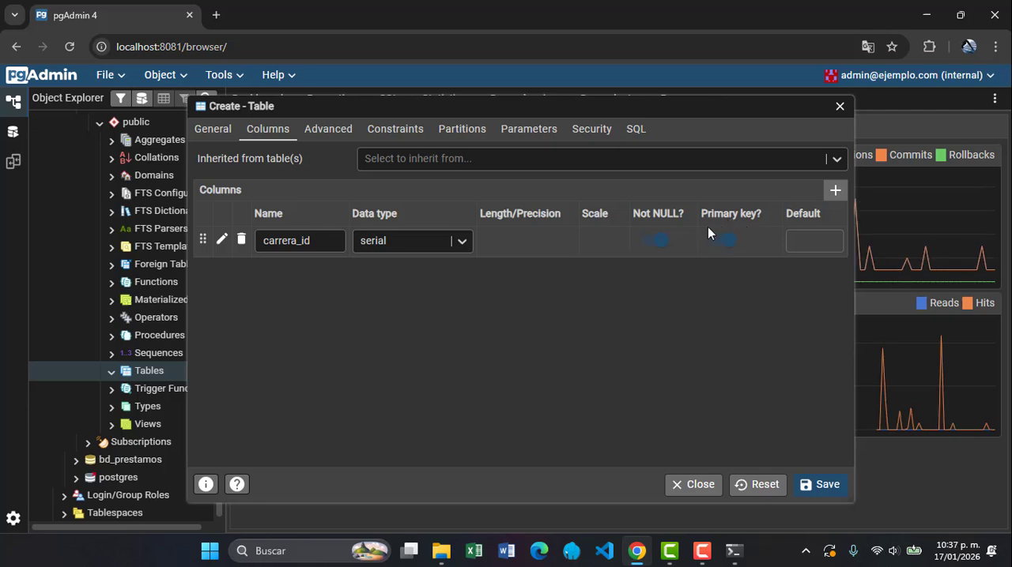
Add a nombre column of type character varying with length 255 and Not NULL, and save the Carreras table
click(834, 191)
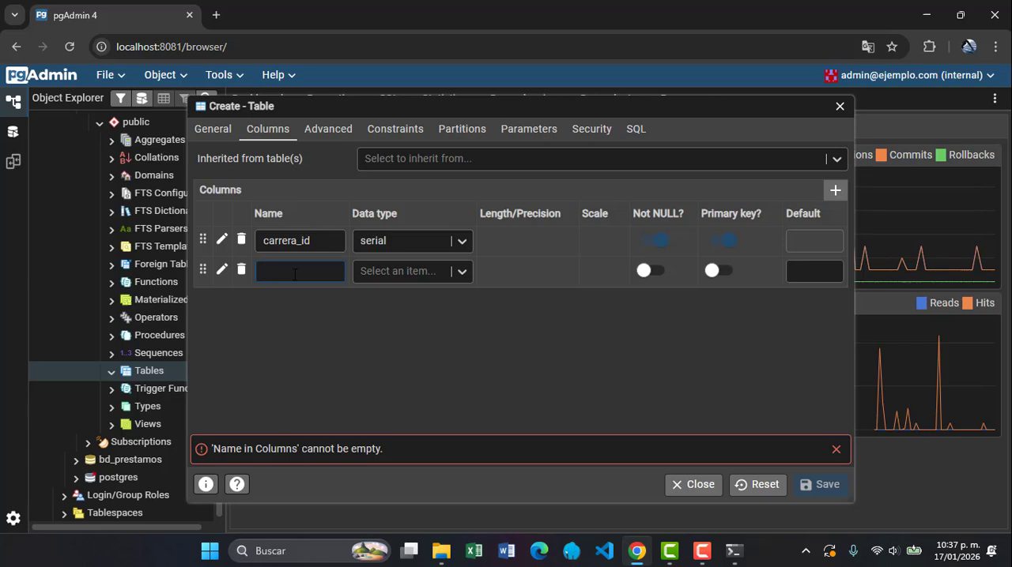
text(nombre)
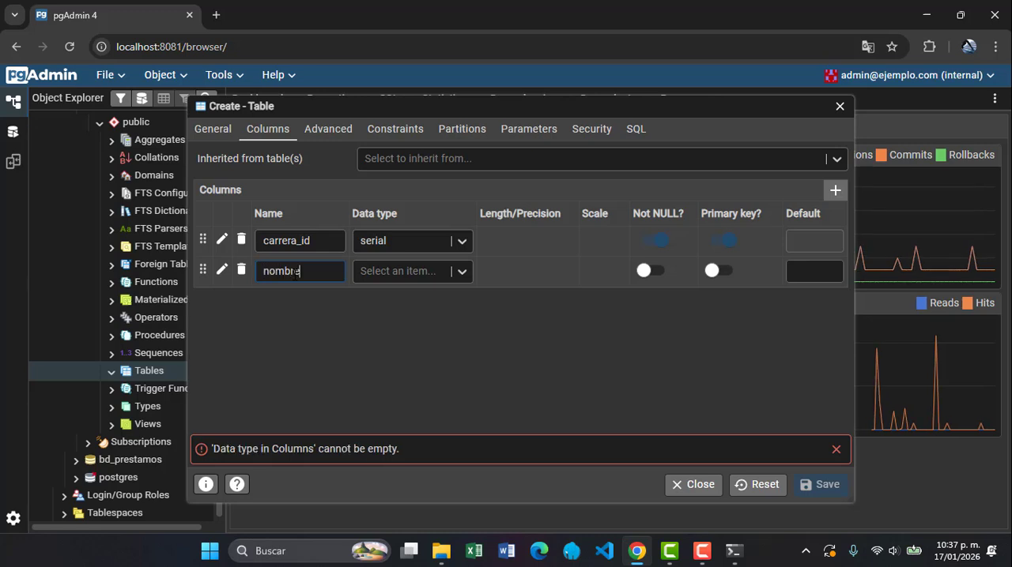
click(368, 271)
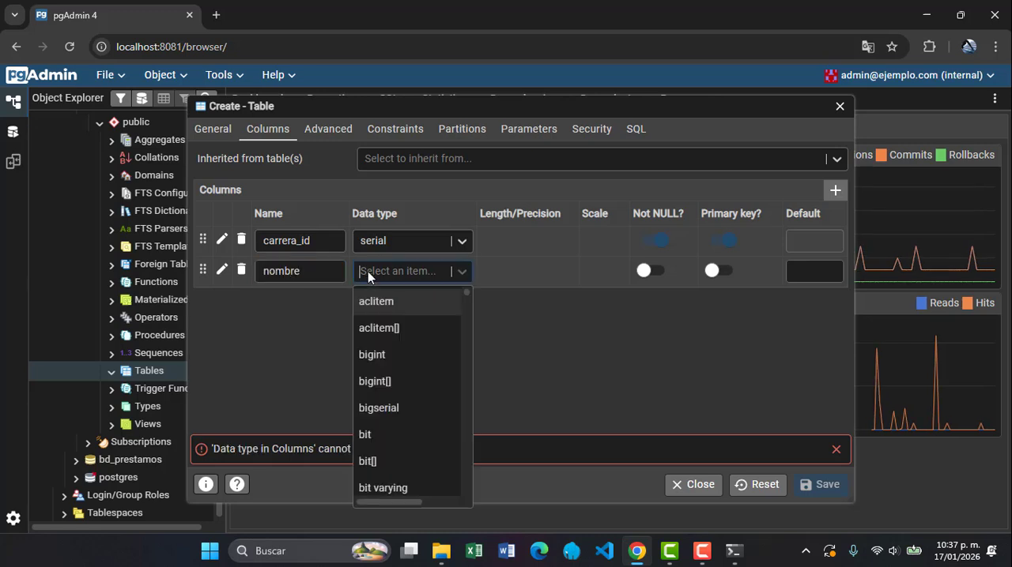
text(var)
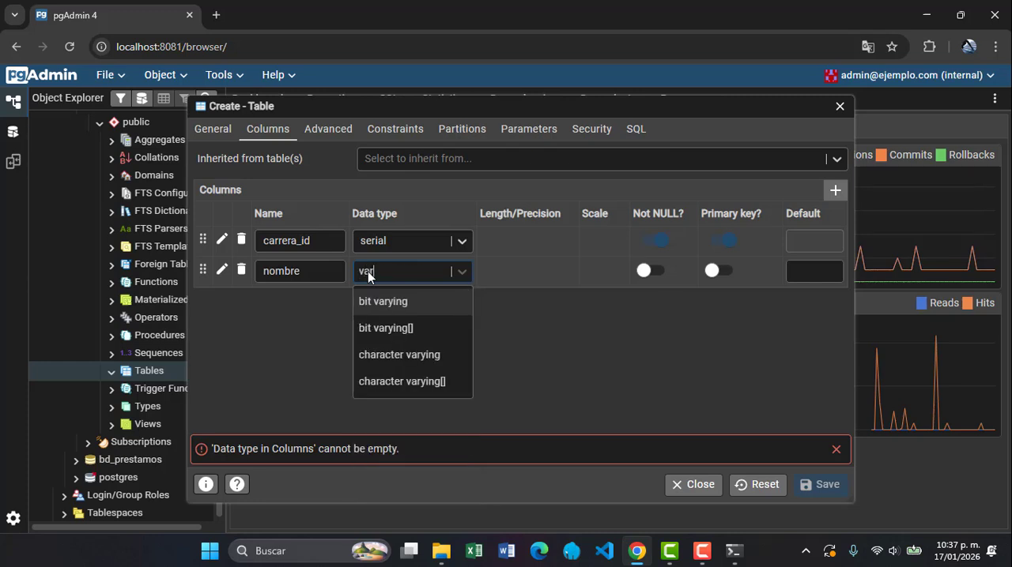
click(386, 355)
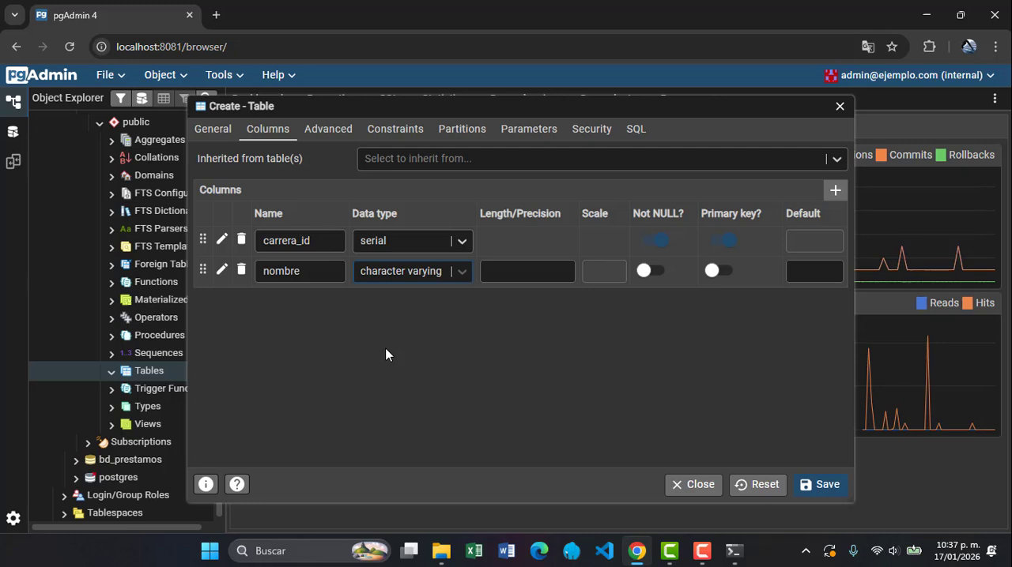
click(486, 271)
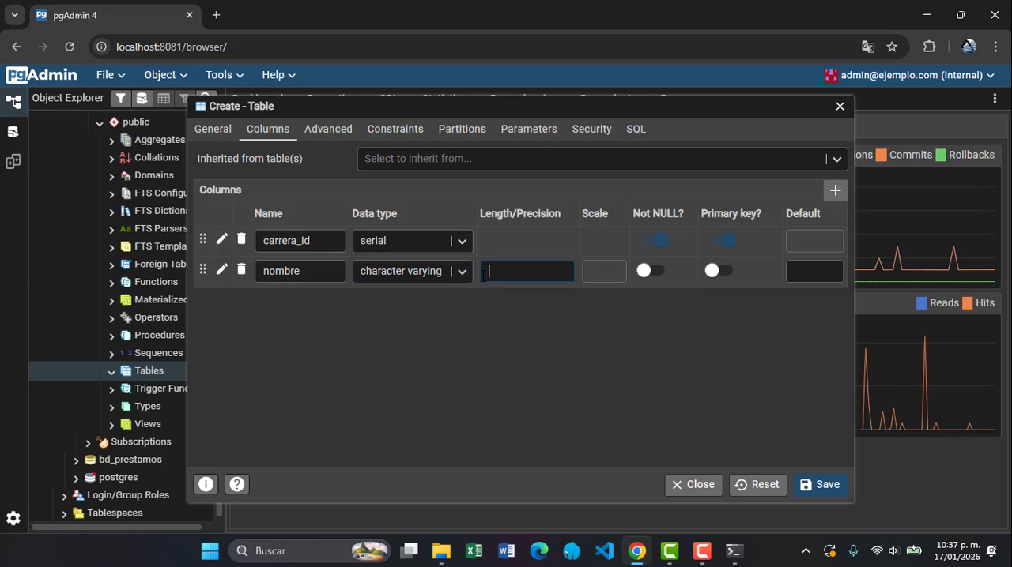
text(255)
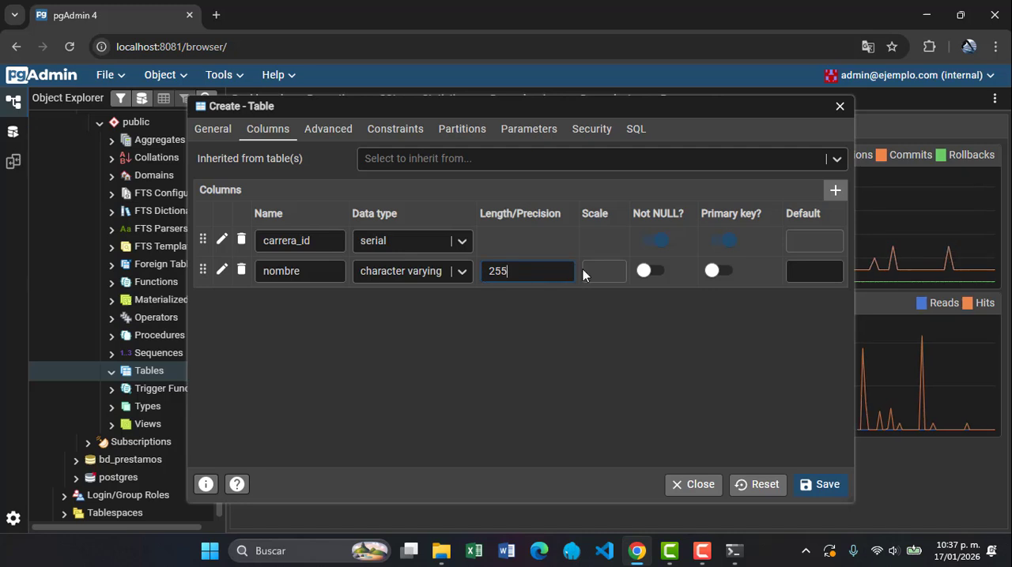
click(644, 272)
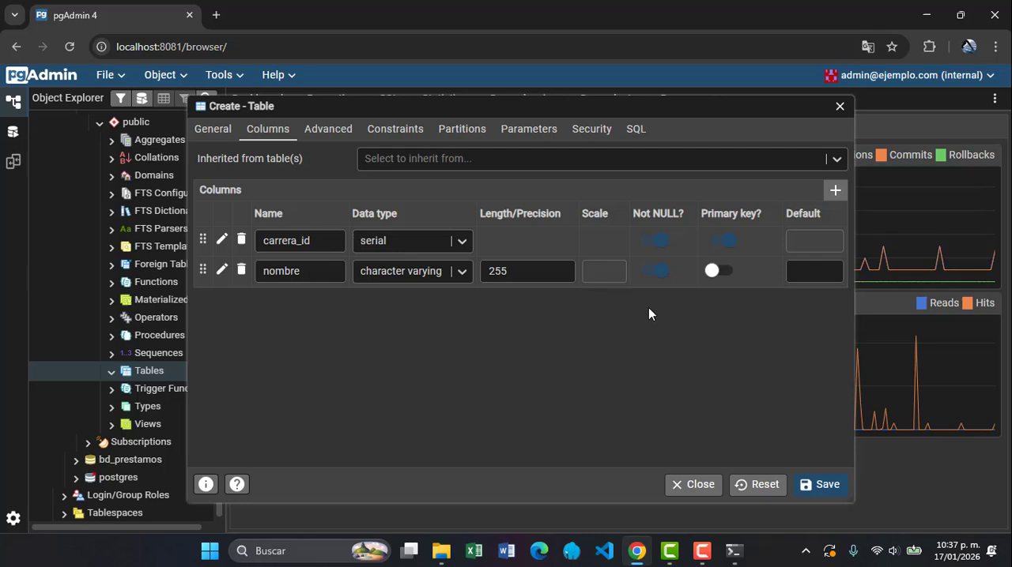
click(808, 483)
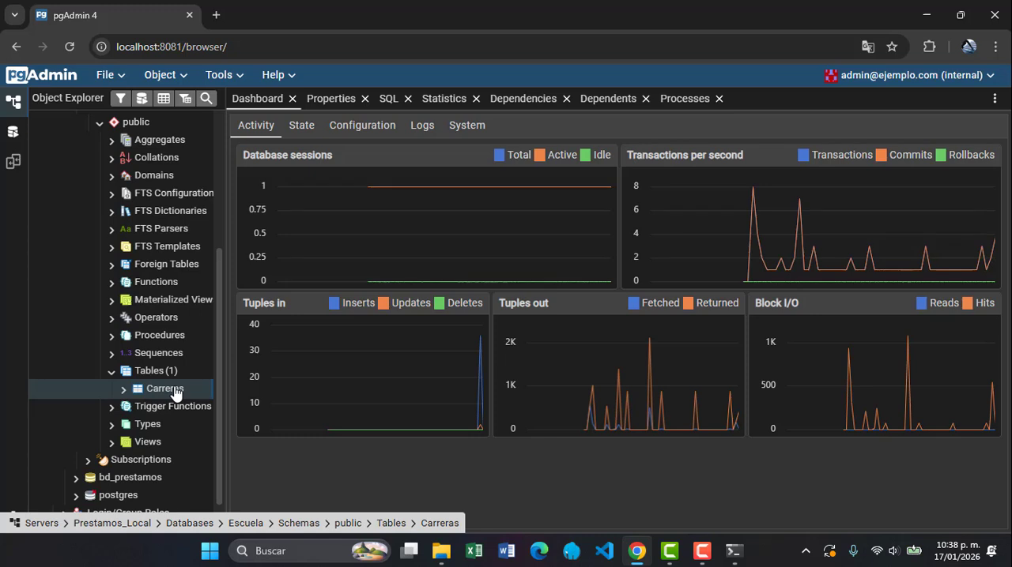
Review the column definitions in the saved Carreras table's properties, and close them without changes
right_click(175, 394)
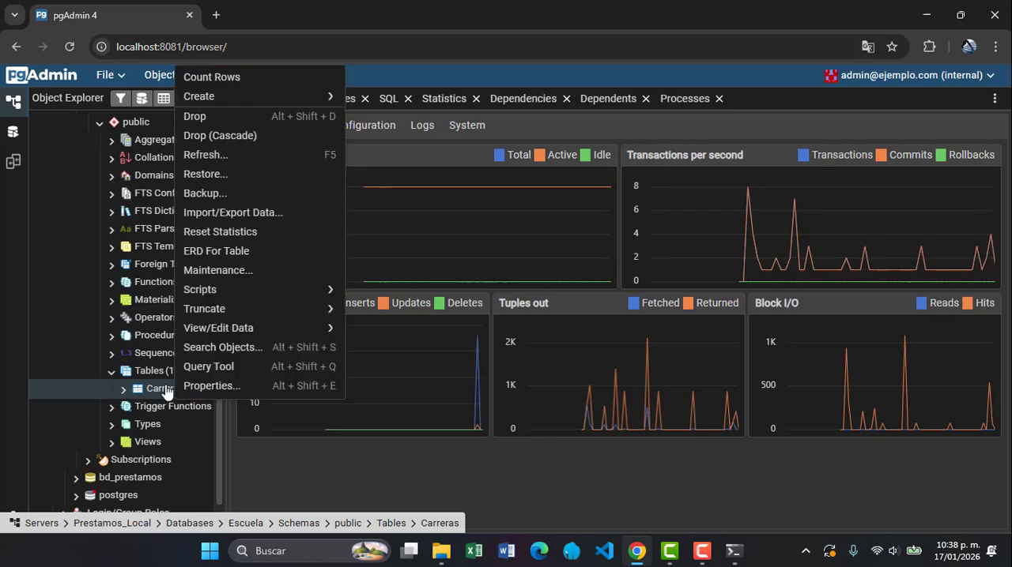
click(207, 385)
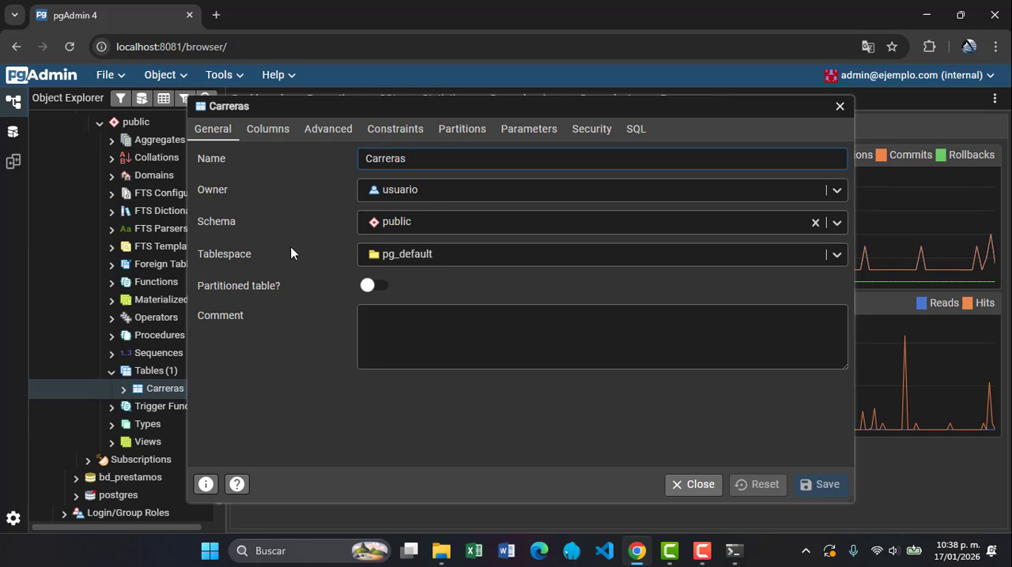
click(271, 132)
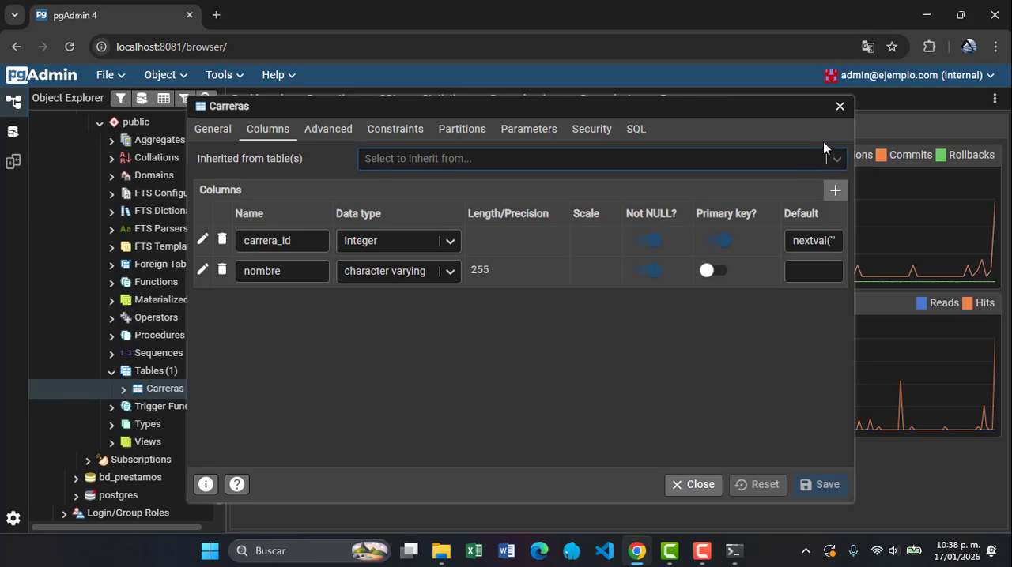
click(840, 108)
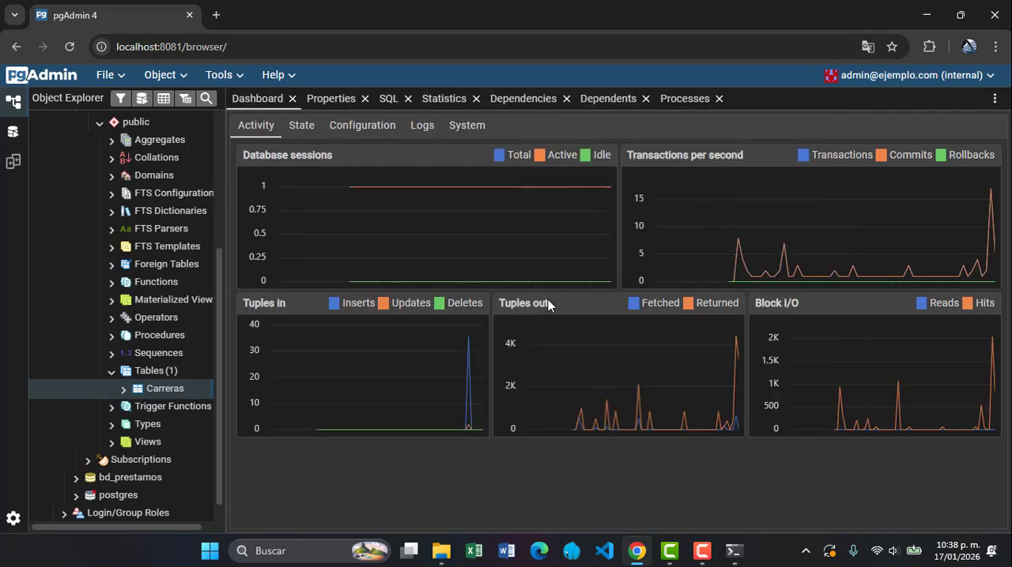
Start a new table named Alumnos in the public schema and open its column definitions
right_click(161, 377)
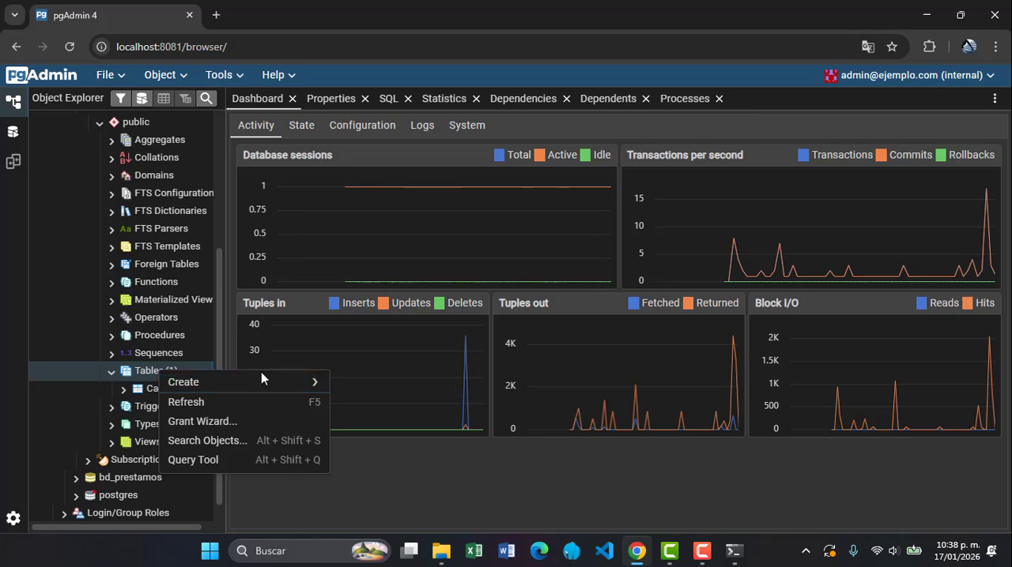
mouse_move(278, 384)
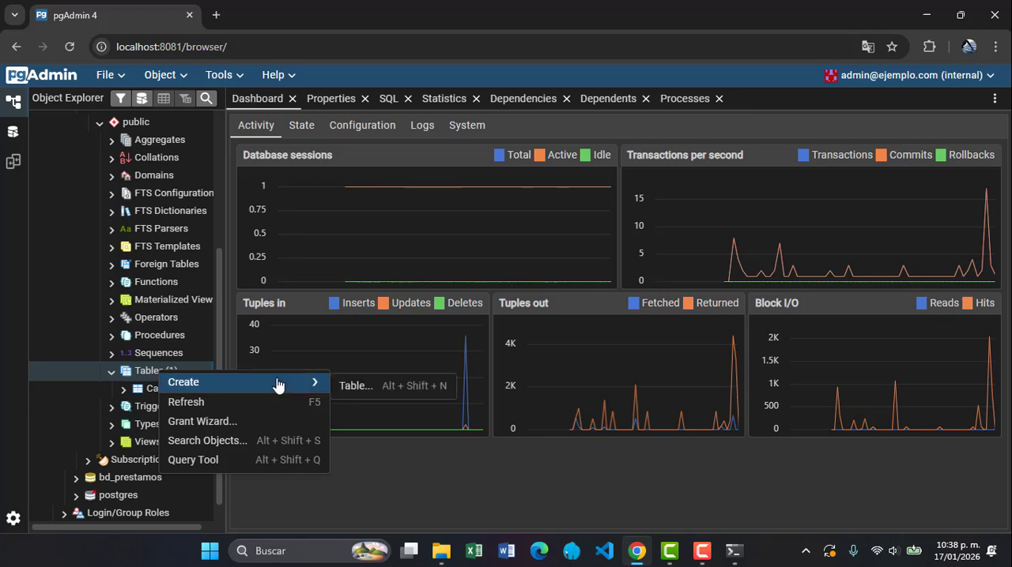
click(349, 386)
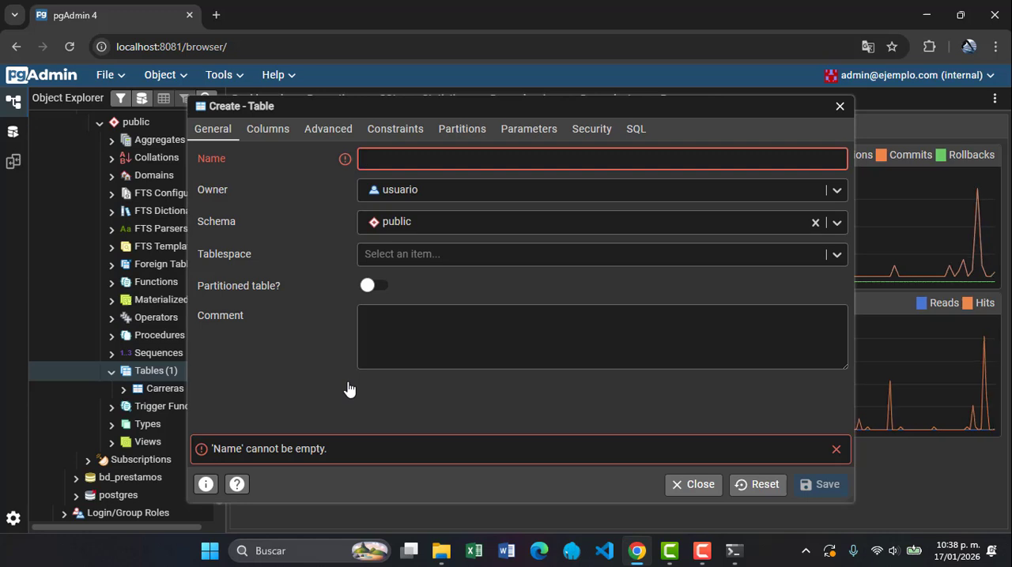
text(Al)
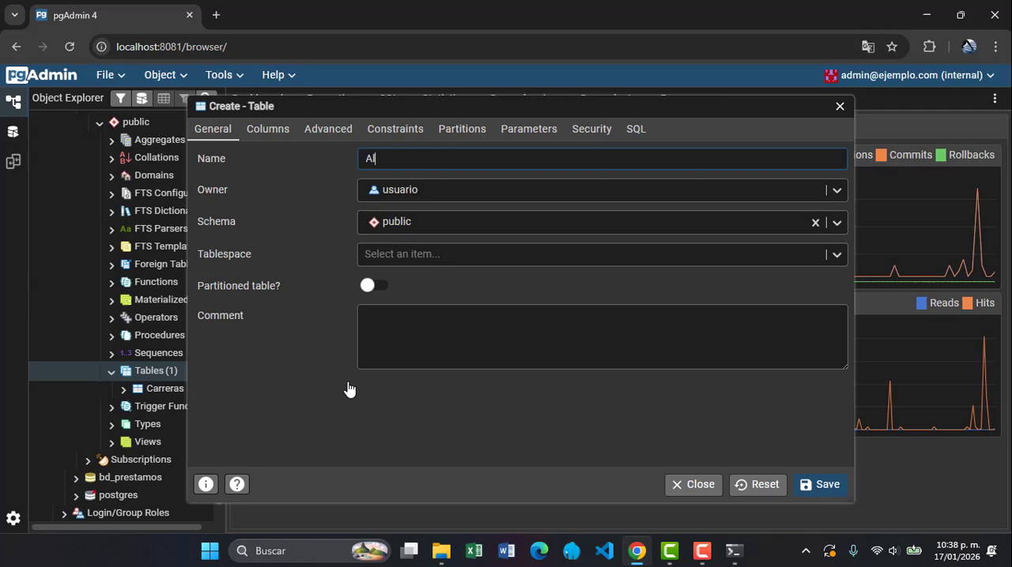
text(umnos)
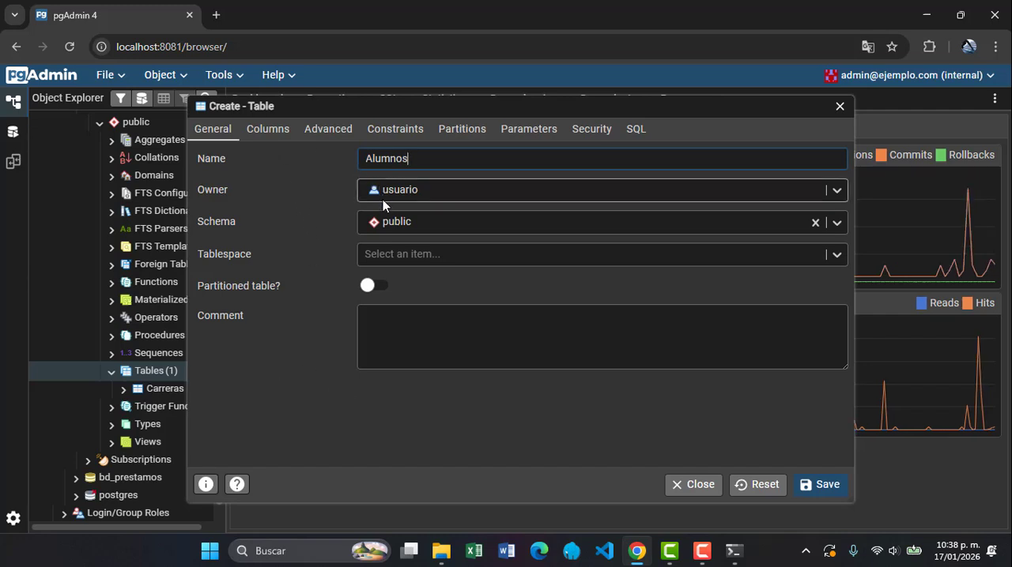
click(268, 129)
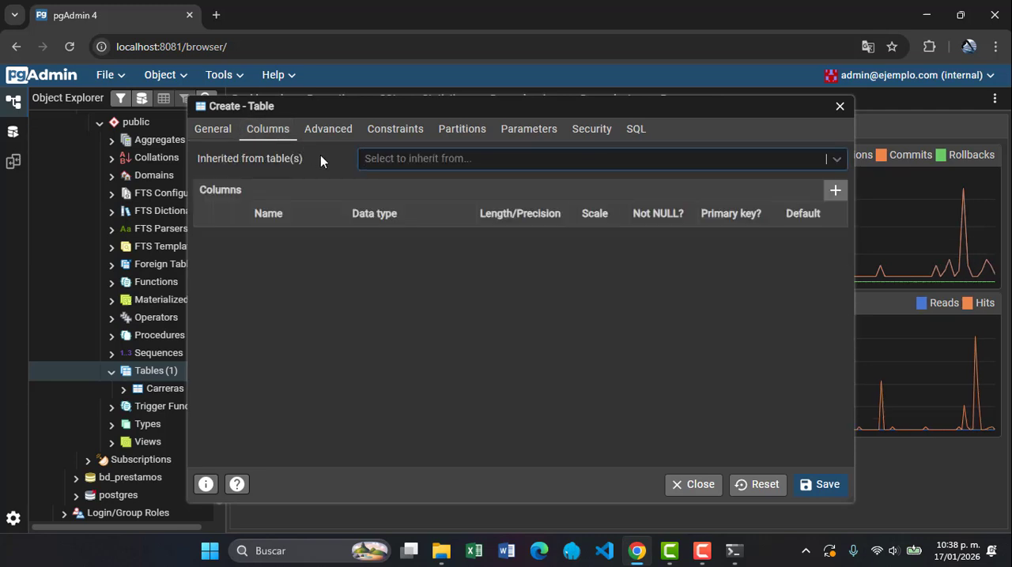
text(matri)
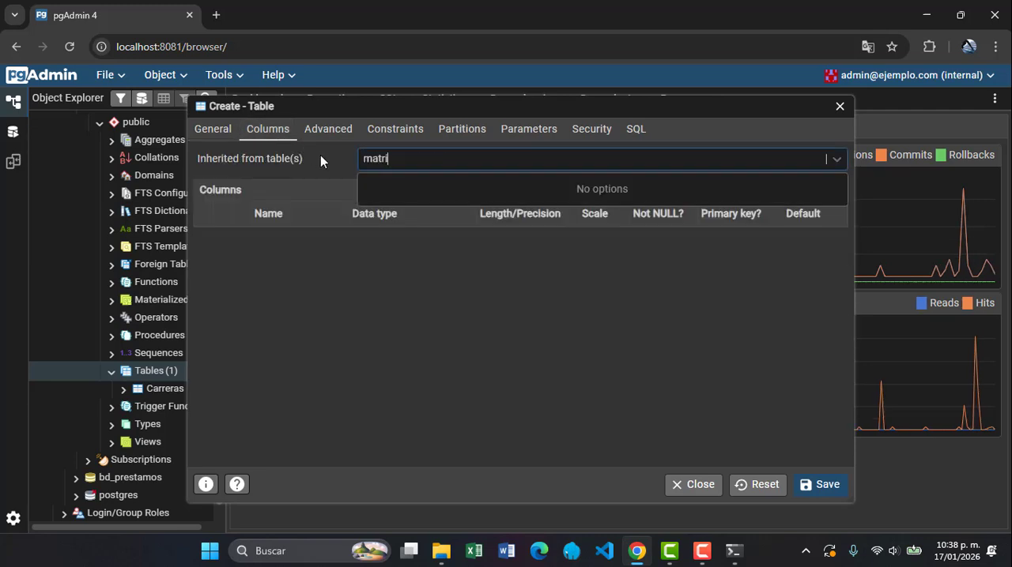
text(cul)
key(BackSpace)
key(BackSpace)
key(BackSpace)
key(BackSpace)
key(BackSpace)
key(BackSpace)
key(BackSpace)
key(BackSpace)
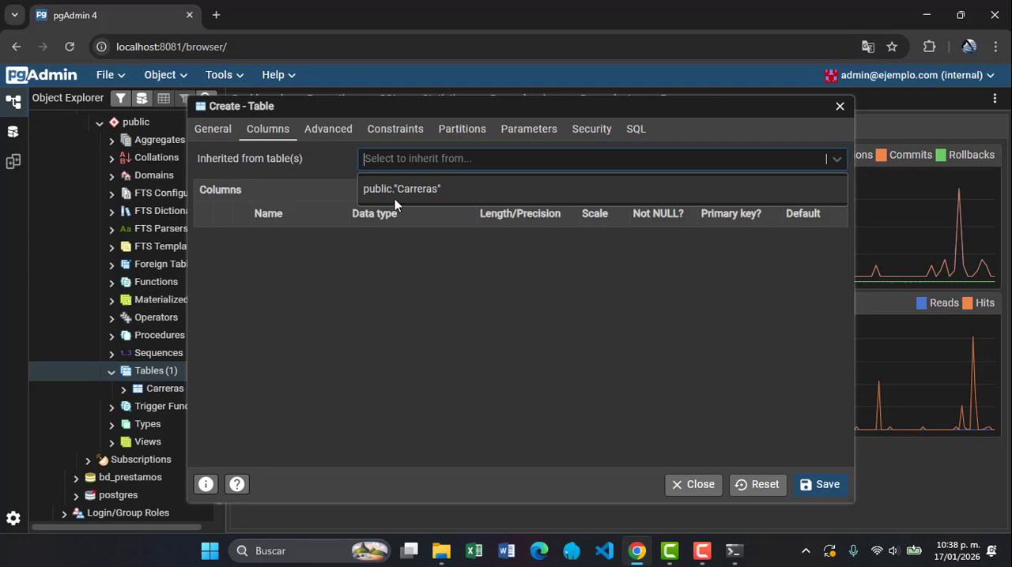
click(348, 190)
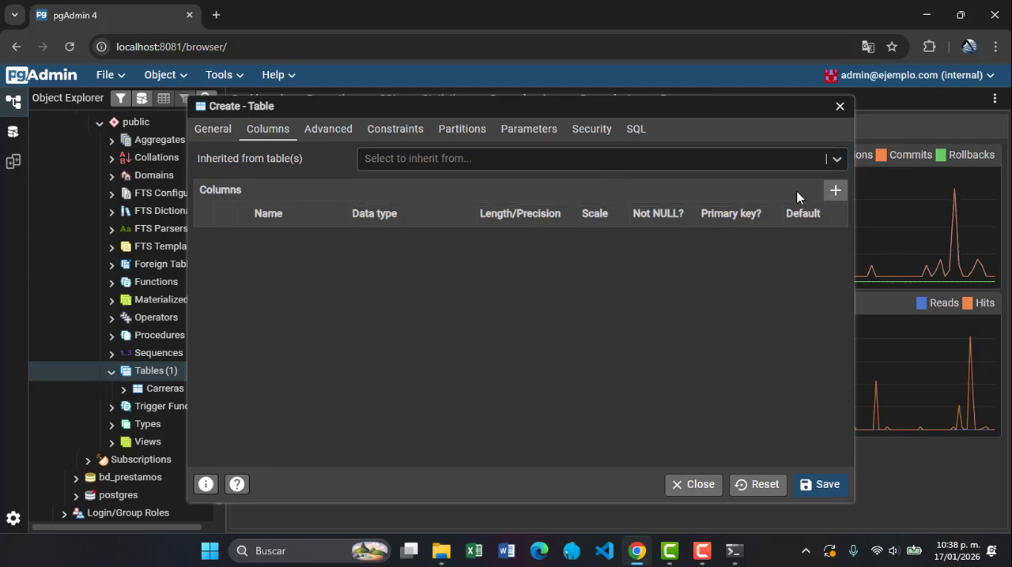
Add a matricula column of type serial to the Alumnos table, set as Not NULL and primary key
click(835, 192)
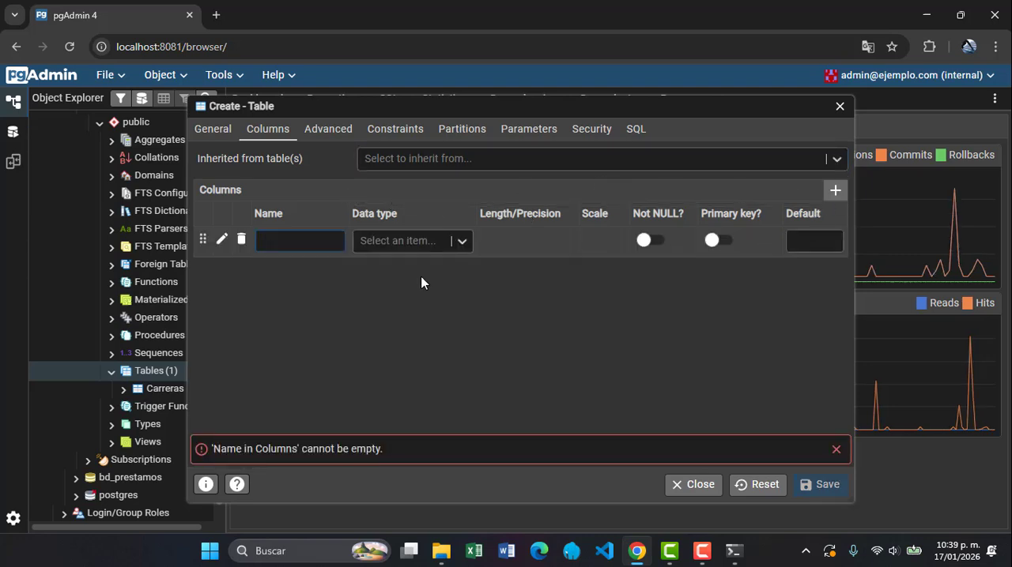
text(matricula)
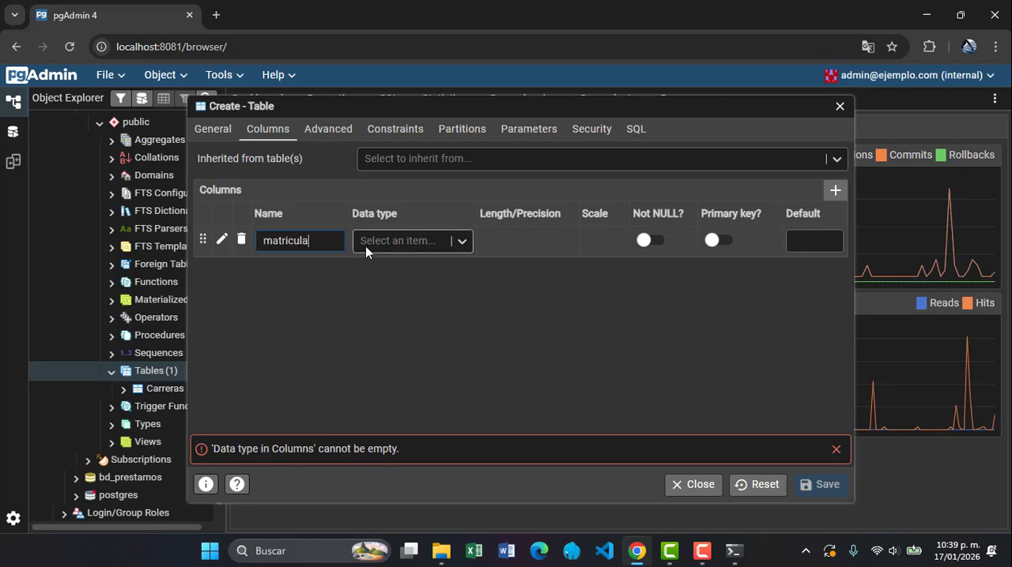
click(373, 244)
text(seria)
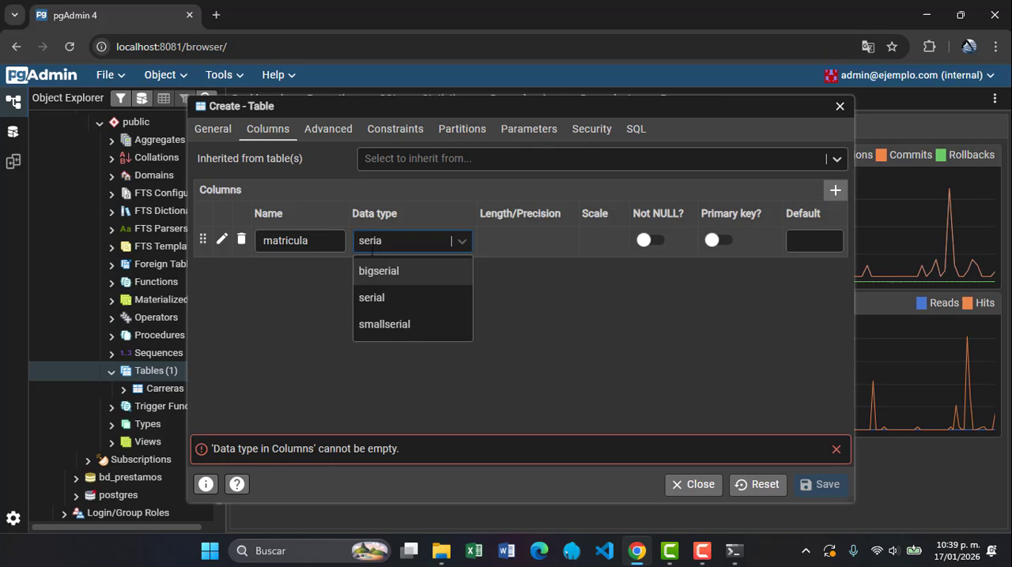
click(368, 297)
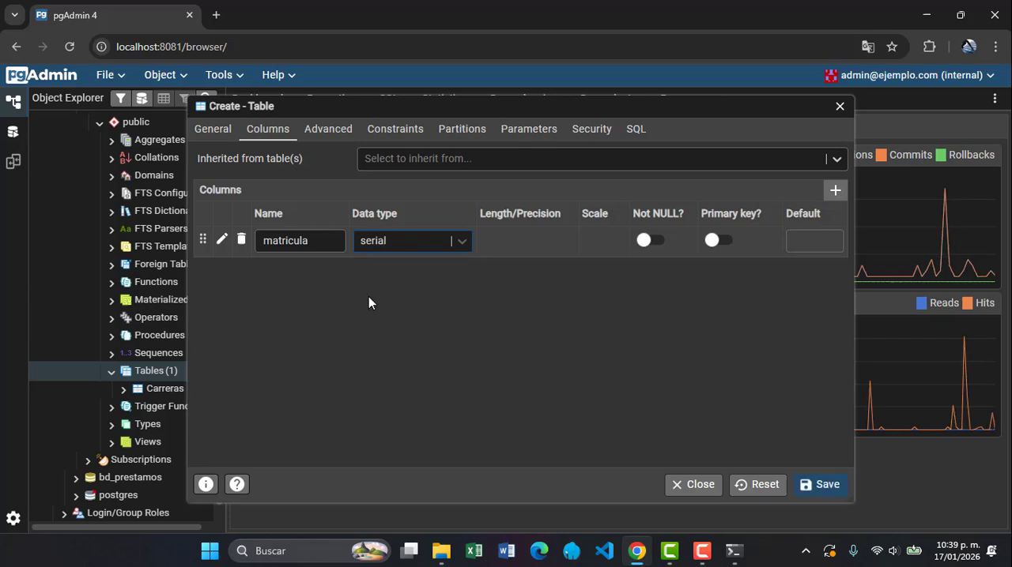
click(644, 240)
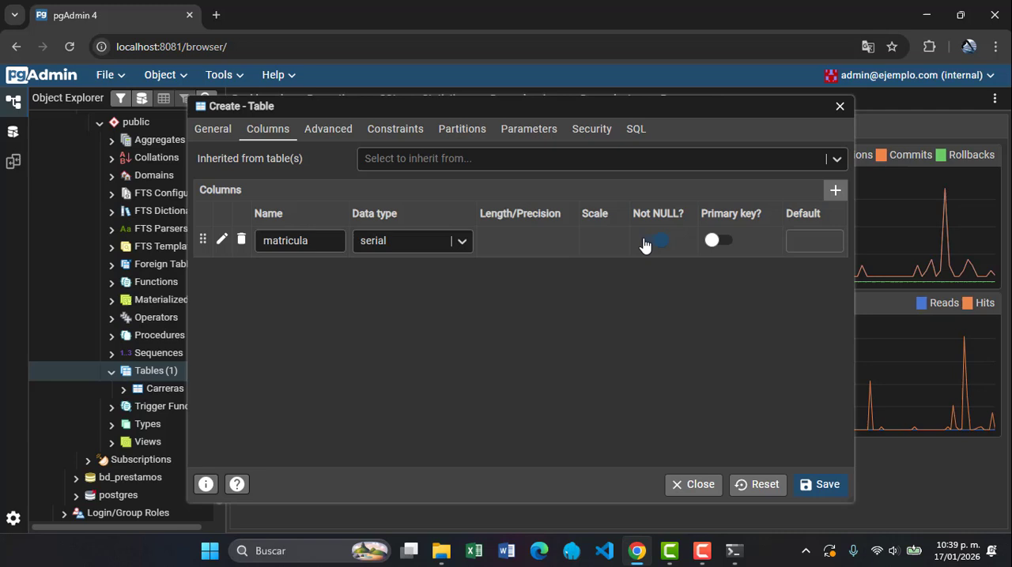
click(709, 242)
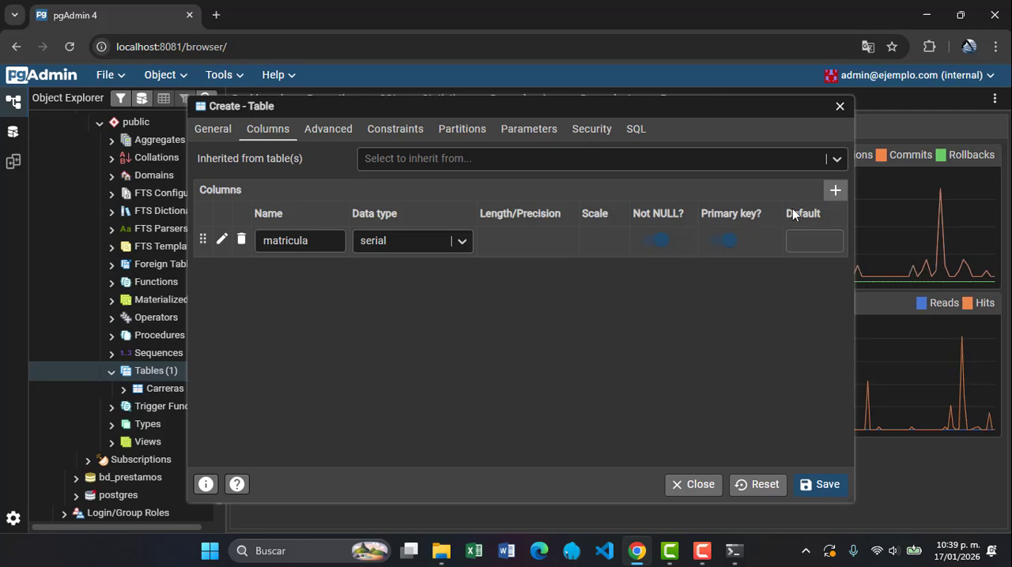
Add a nombre column of type character varying with length 255 and Not NULL to the Alumnos table
click(827, 197)
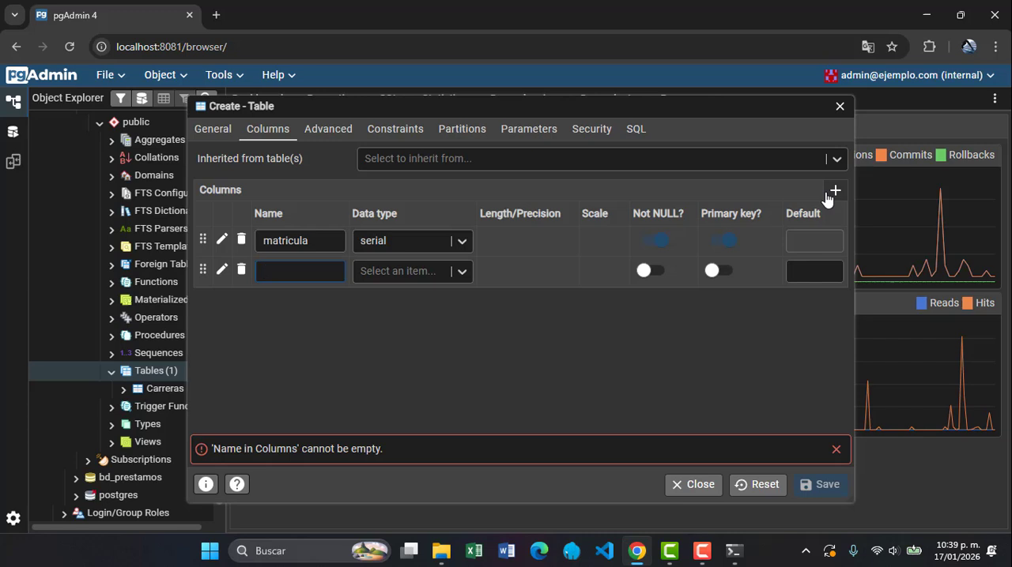
text(no)
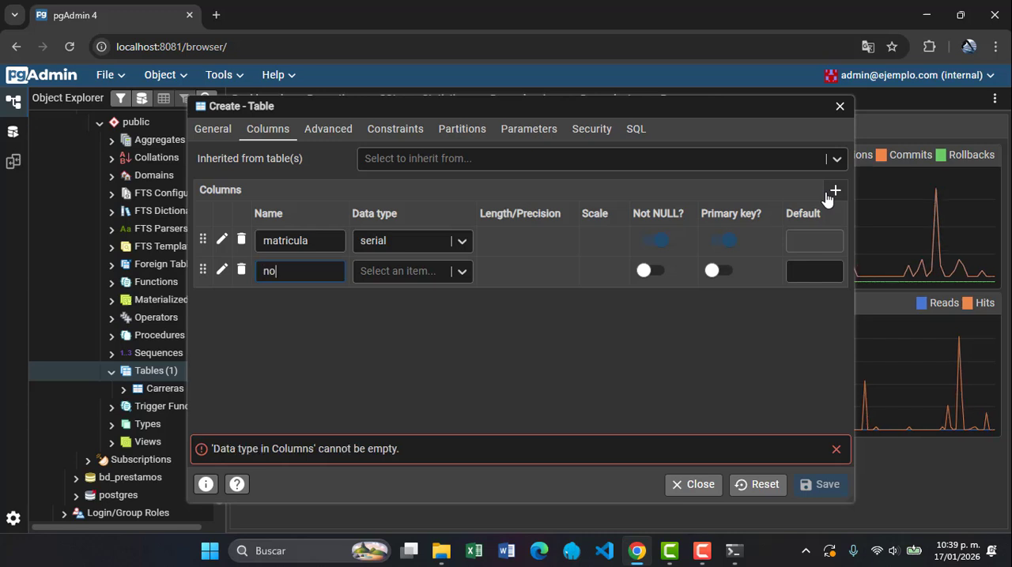
text(mbre)
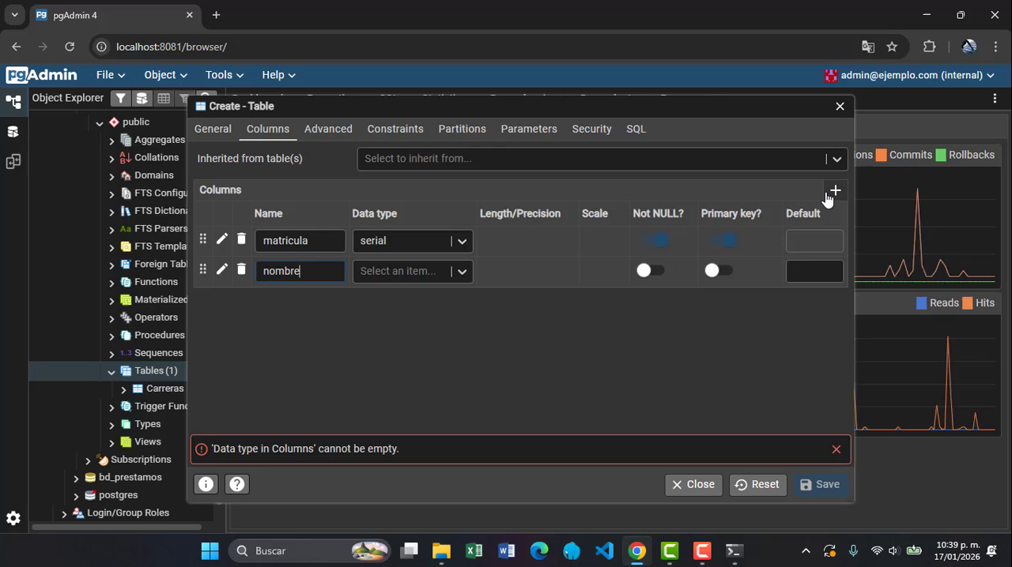
click(647, 272)
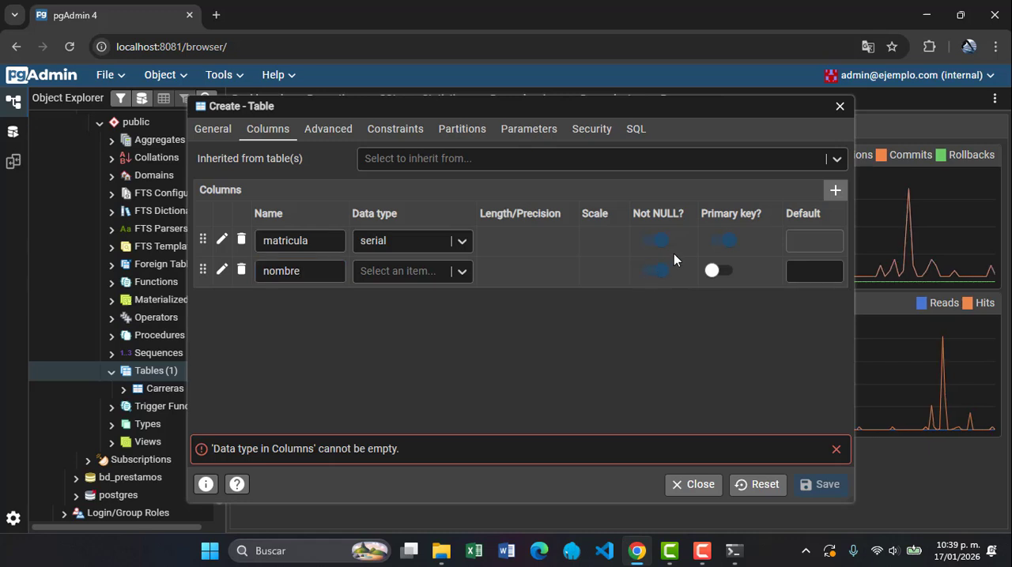
click(423, 271)
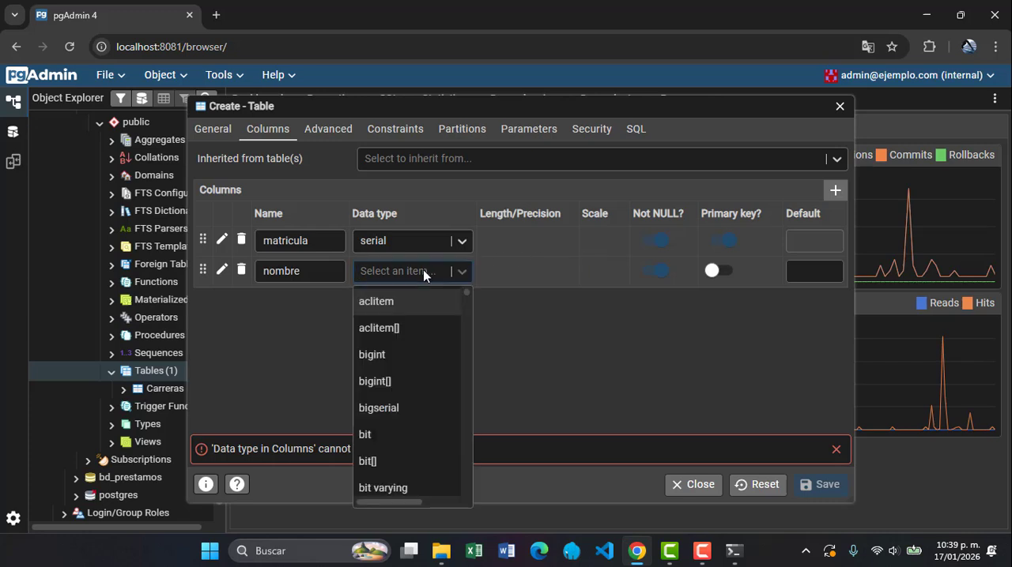
text(var)
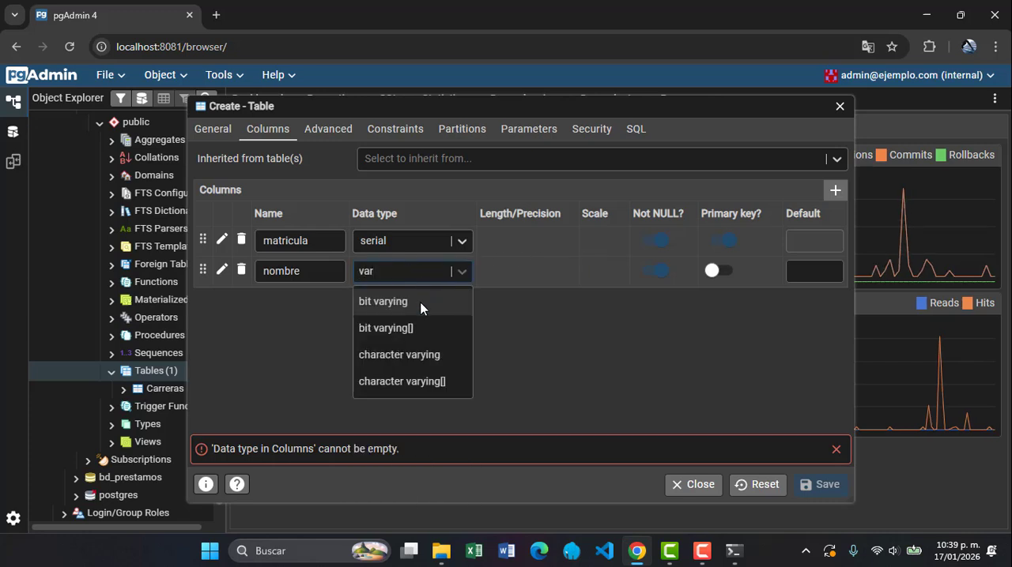
click(418, 348)
click(487, 271)
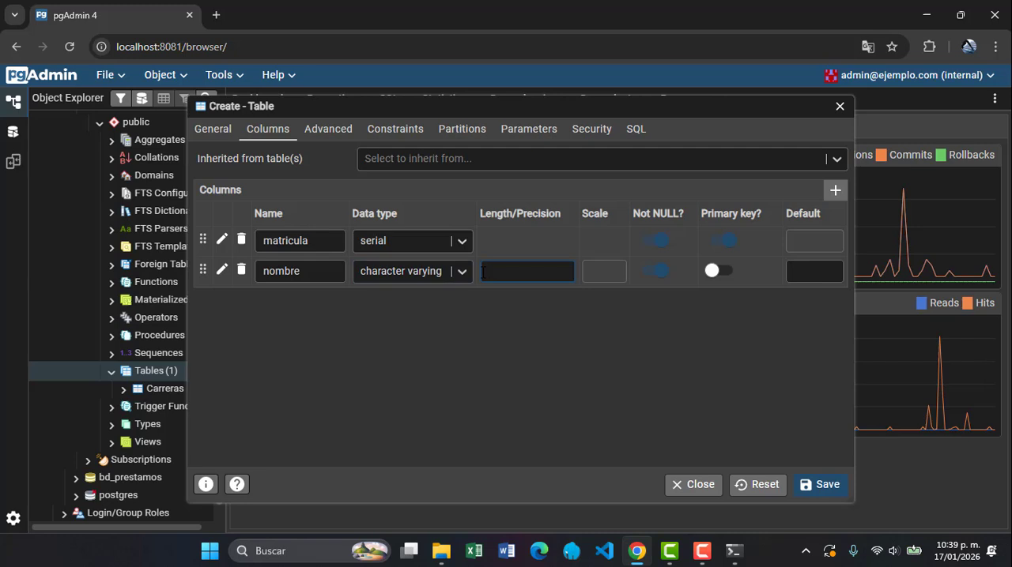
text(2)
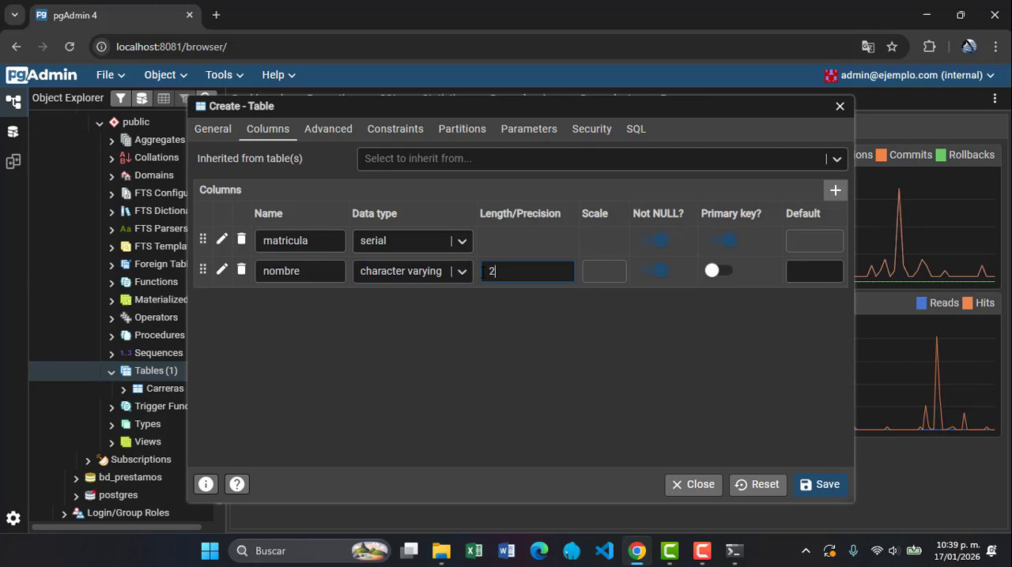
text(55)
Add a carrera_id column of type integer and Not NULL to the Alumnos table
click(834, 194)
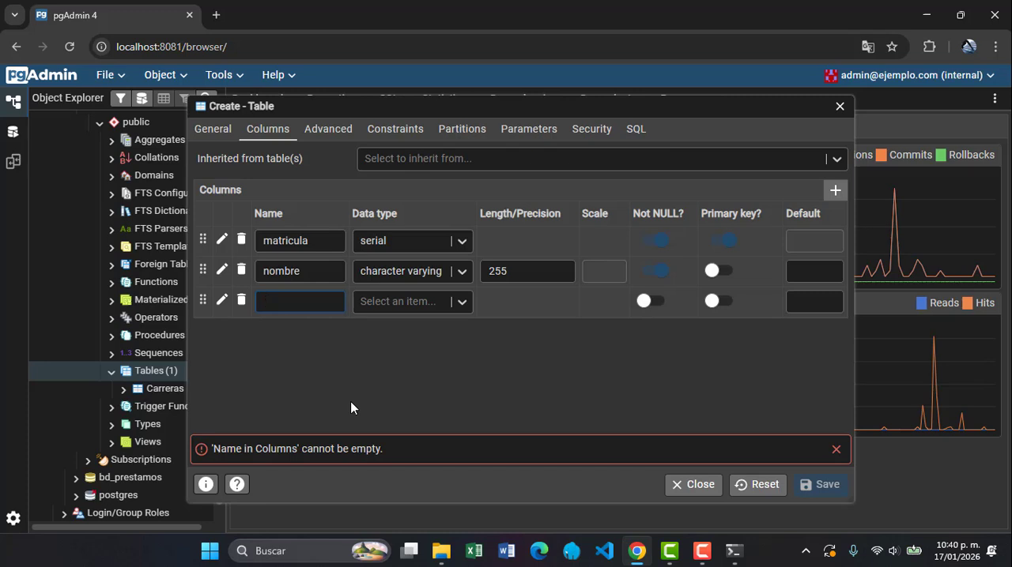
text(car)
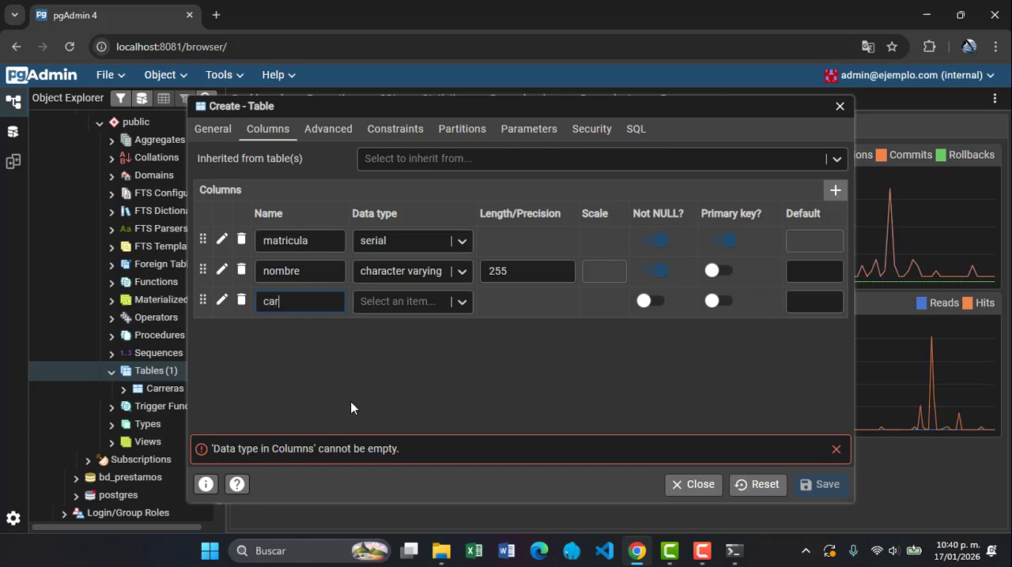
text(rera_id)
click(399, 296)
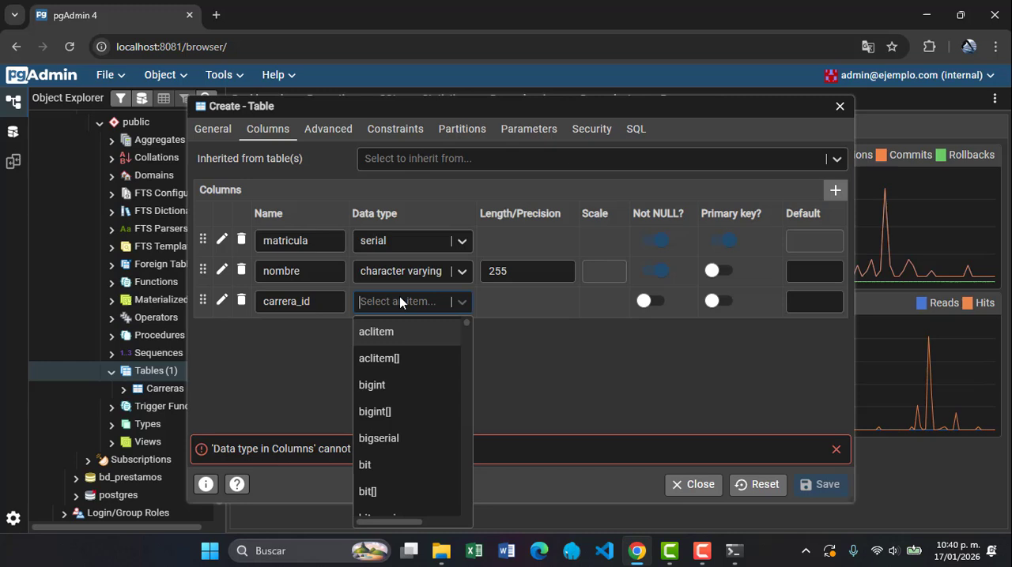
text(inte)
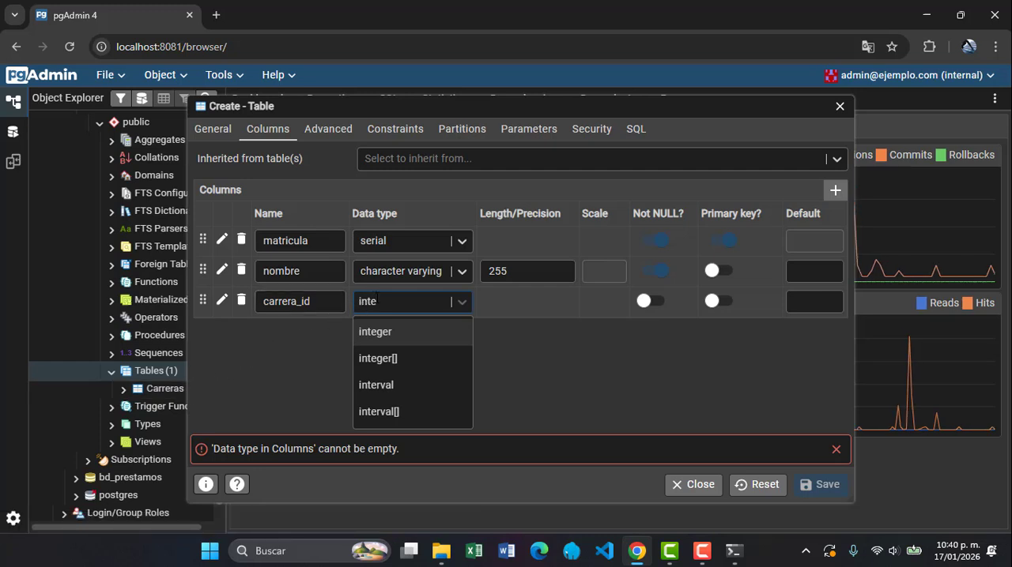
click(389, 332)
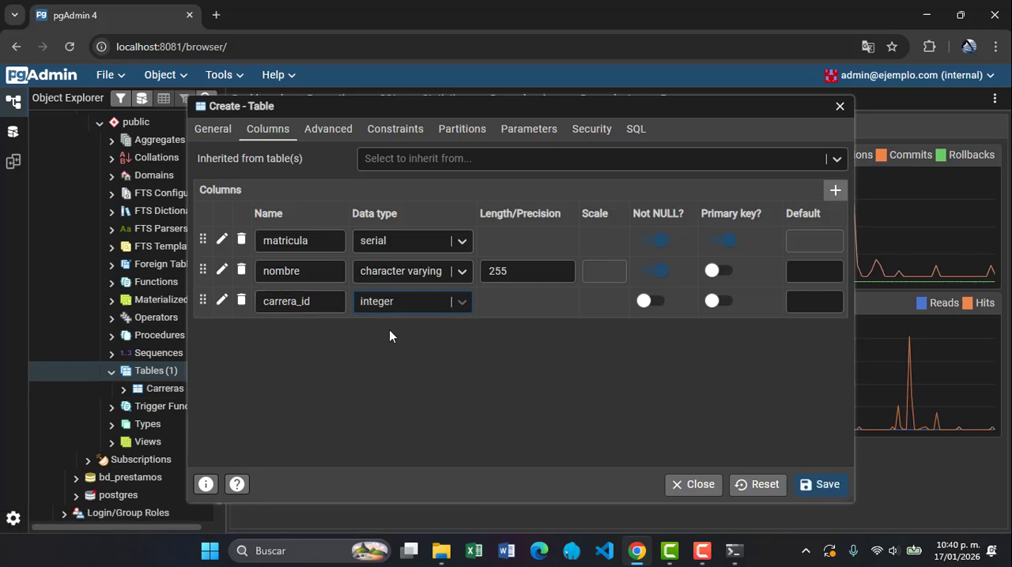
click(644, 303)
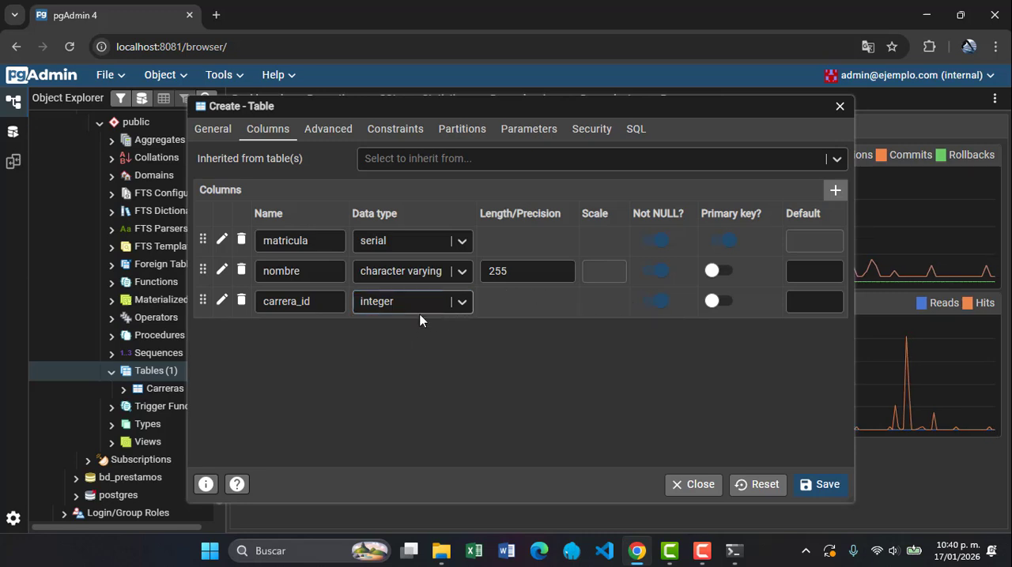
click(316, 303)
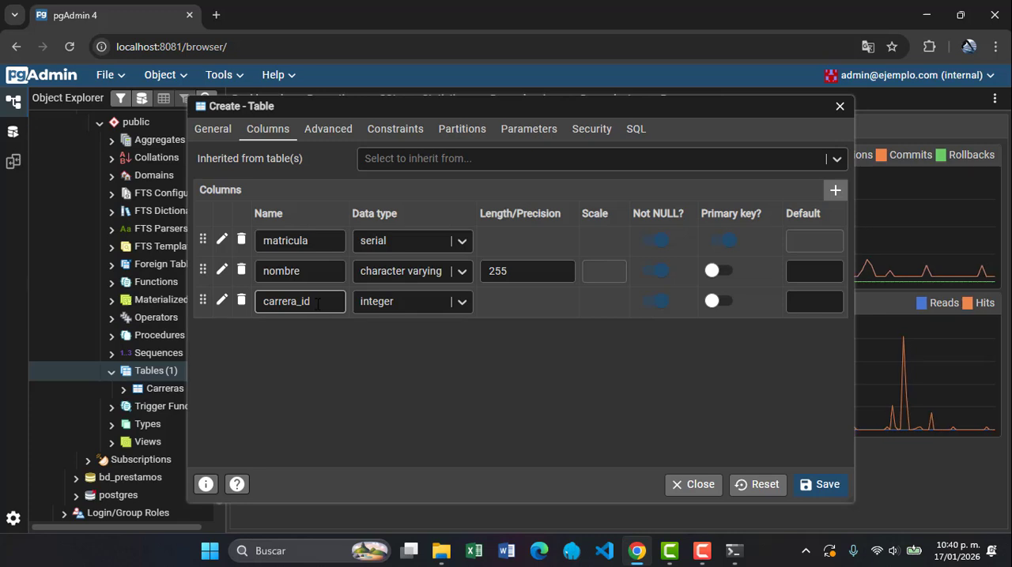
click(288, 270)
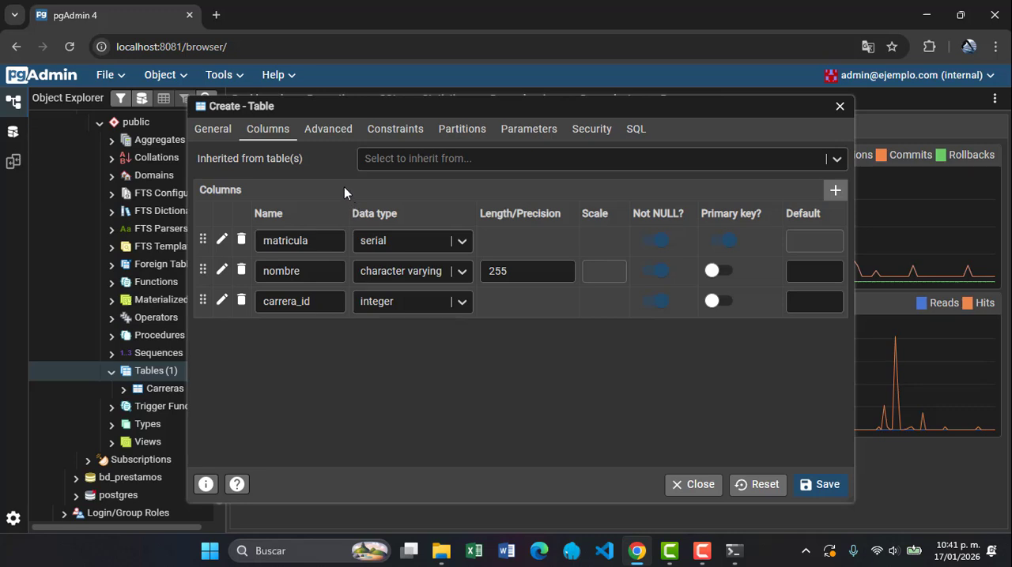
Add a foreign key constraint named fk_carreras_alumnos to the Alumnos table
click(393, 138)
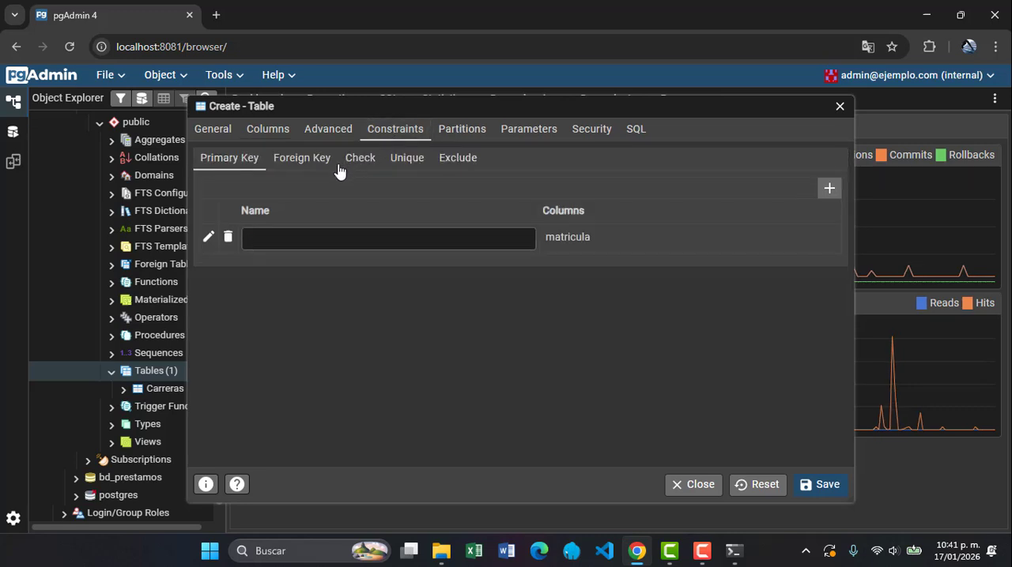
click(315, 163)
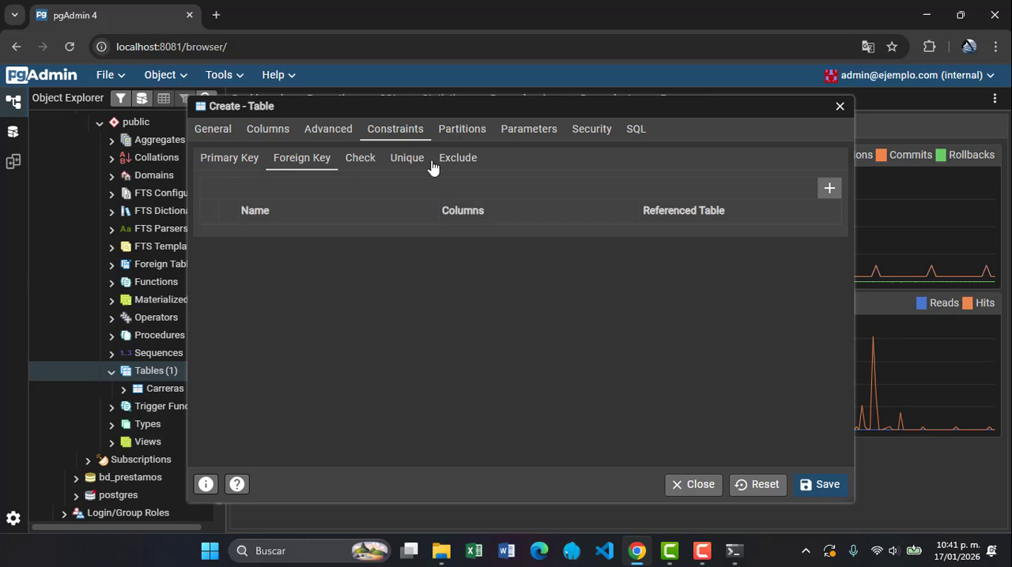
click(829, 190)
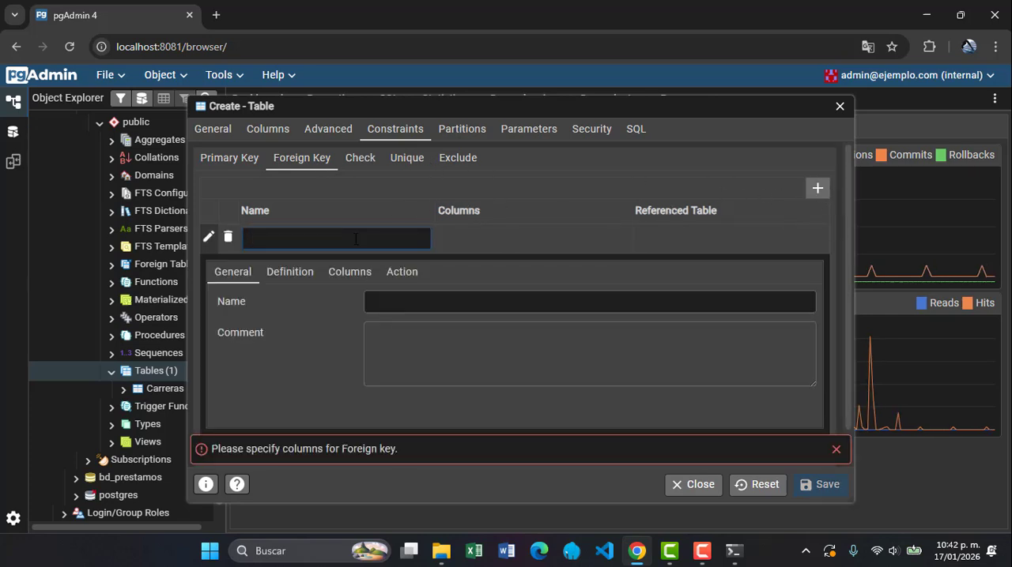
text(fk)
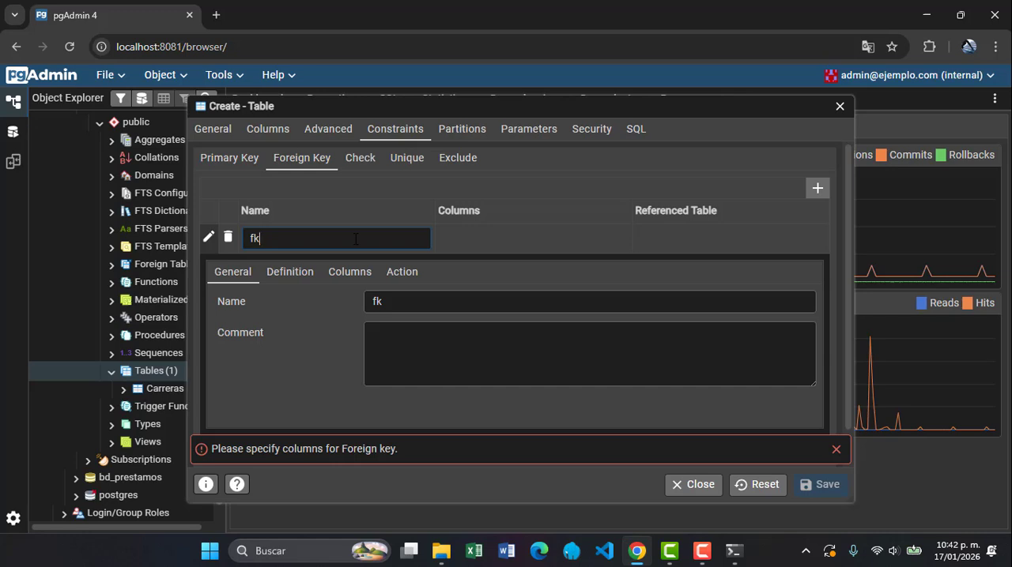
text(_)
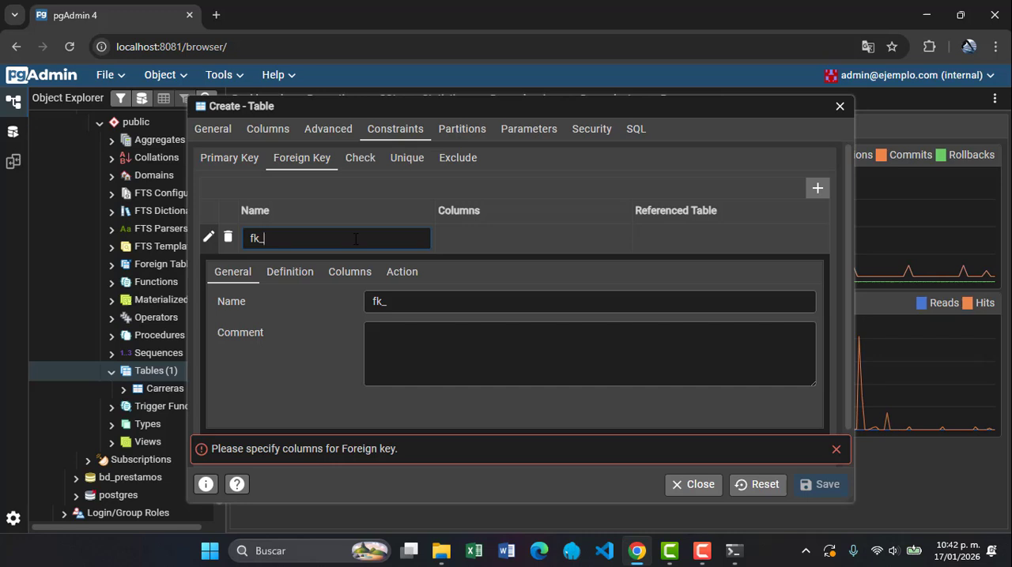
text(ca)
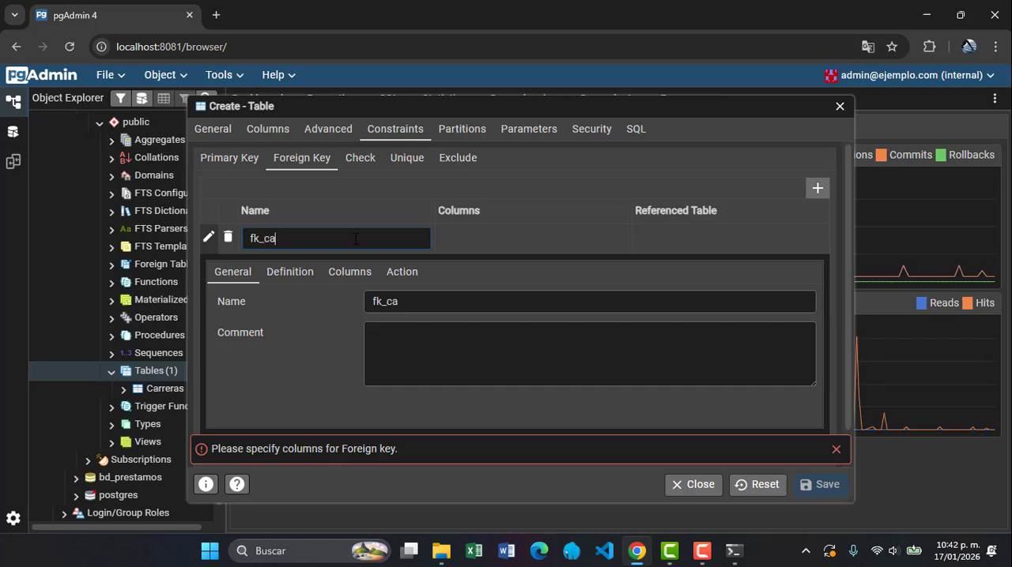
text(rreras_alu)
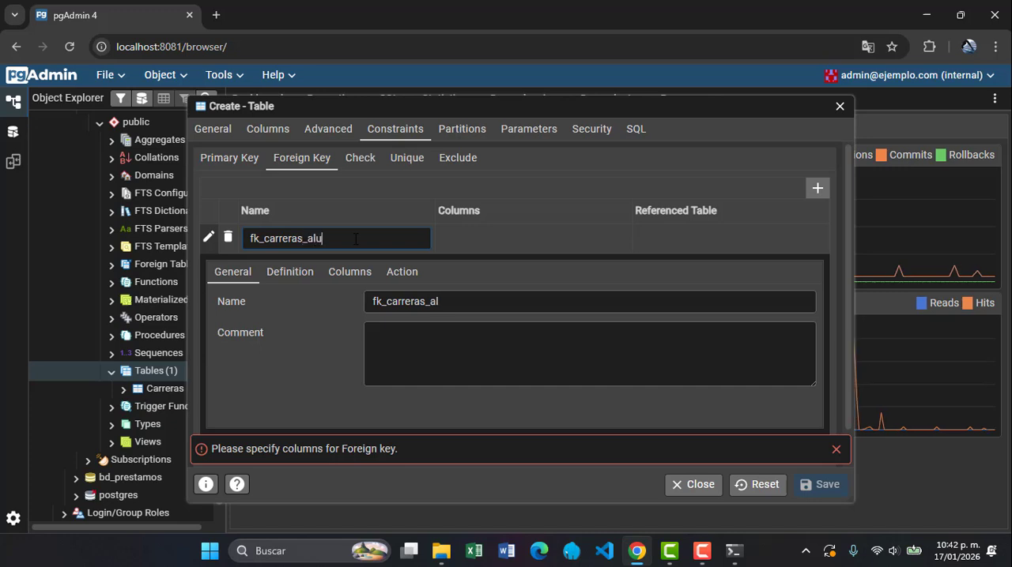
text(mnos)
Choose carrera_id as the foreign key's local column, referencing the carrera_id column of public."Carreras"
click(345, 274)
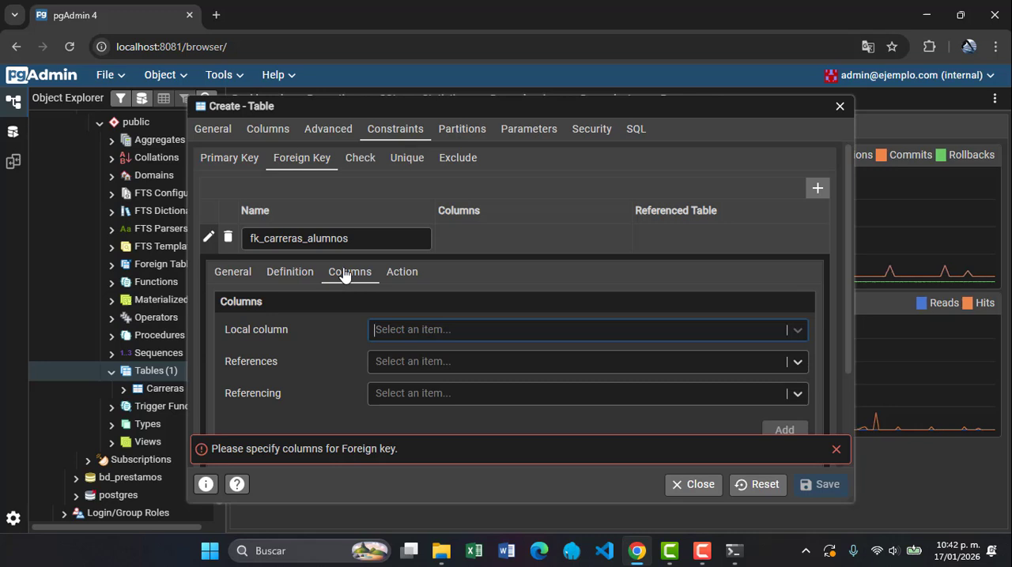
click(437, 329)
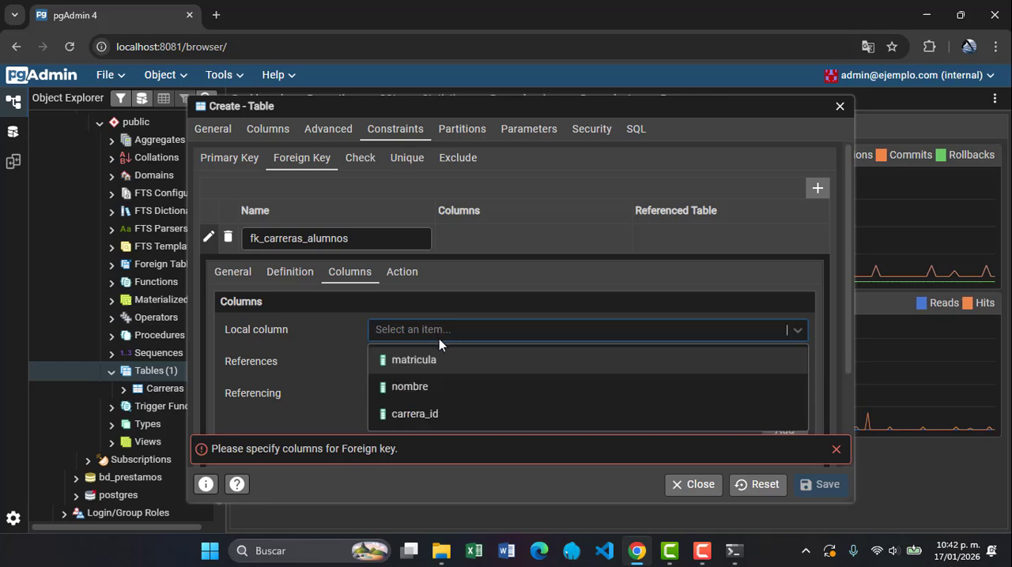
click(442, 415)
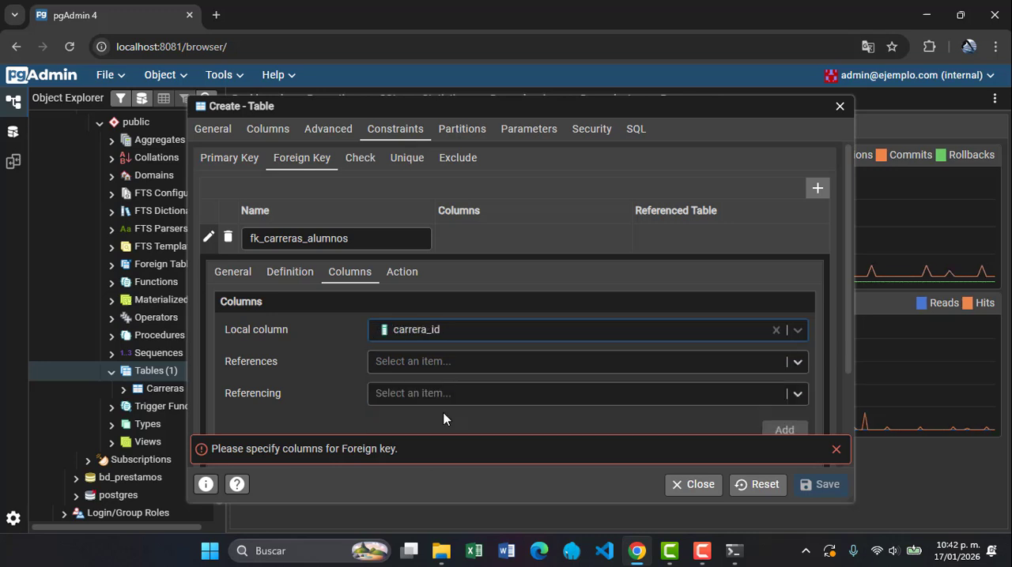
click(458, 362)
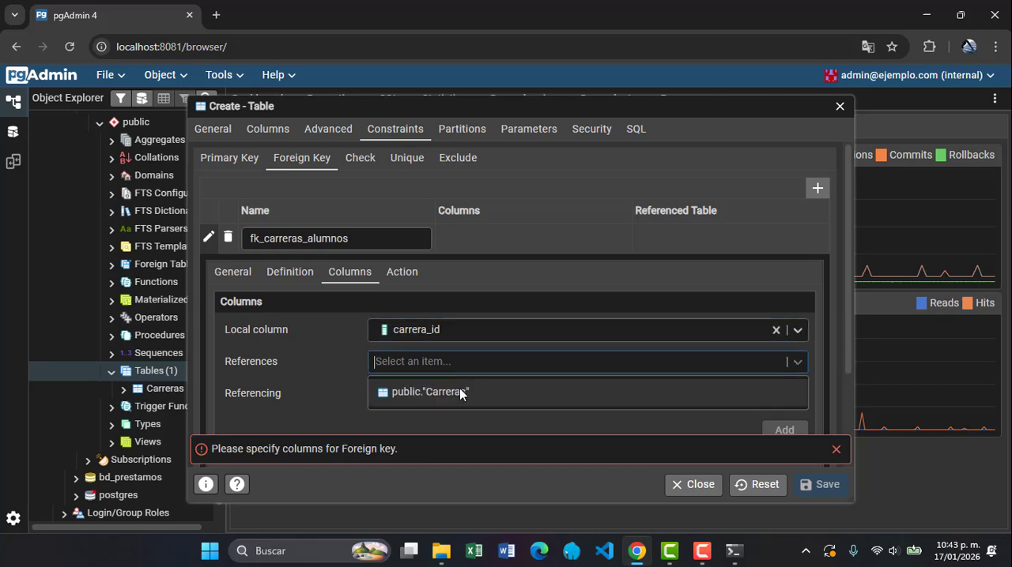
click(461, 392)
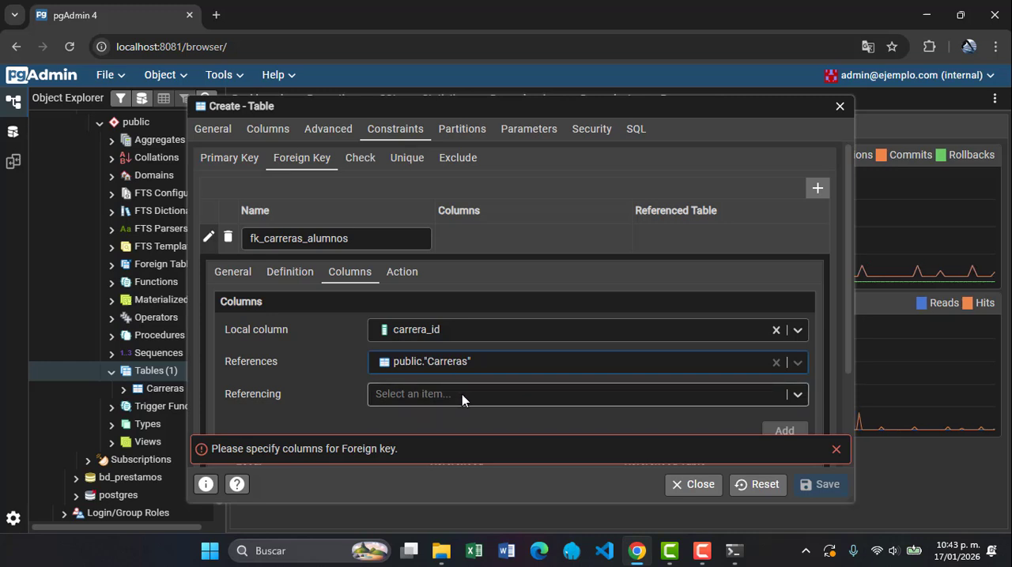
click(462, 395)
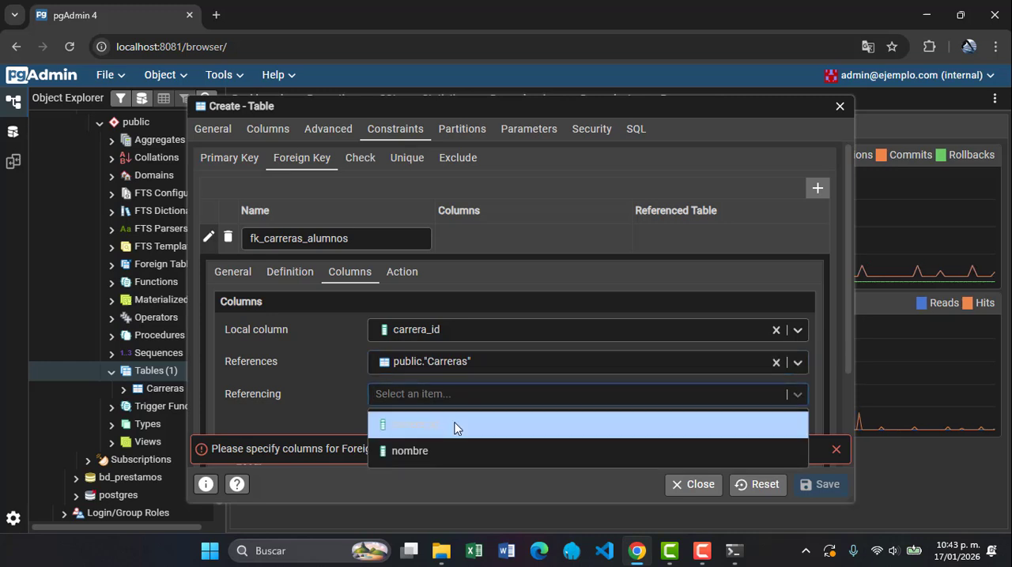
click(456, 425)
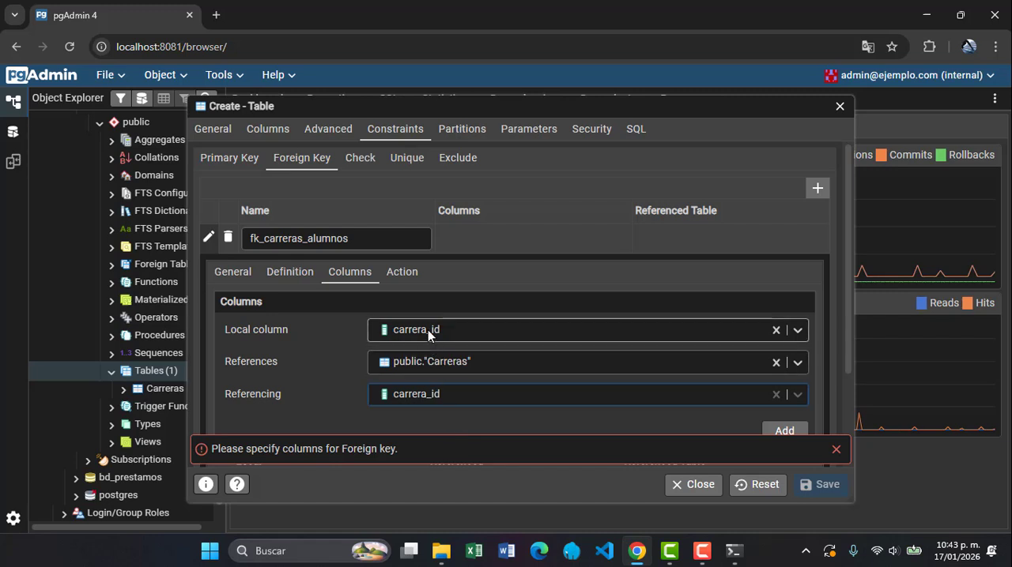
key(ctrl)
key(ctrl)
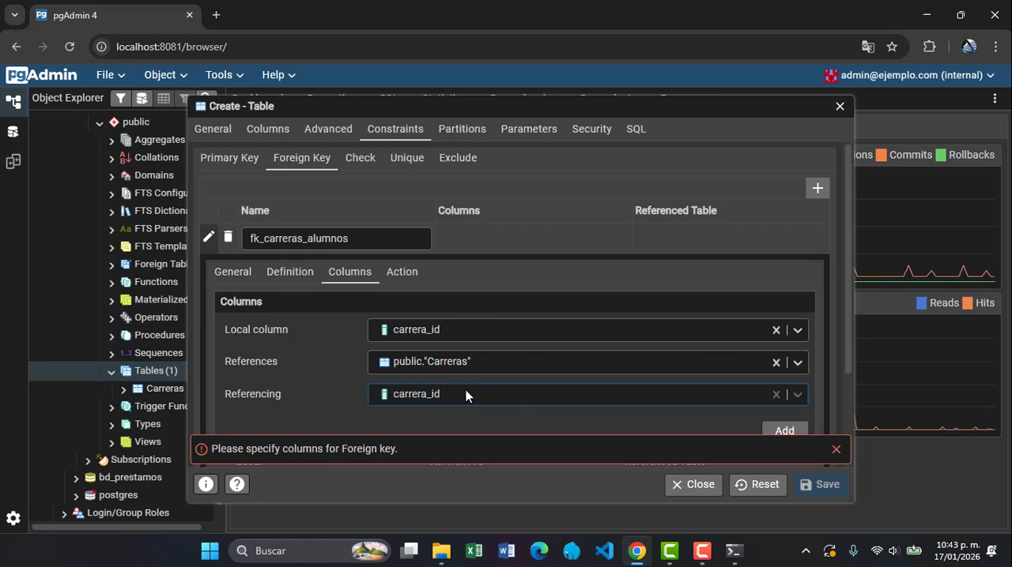
key(ctrl)
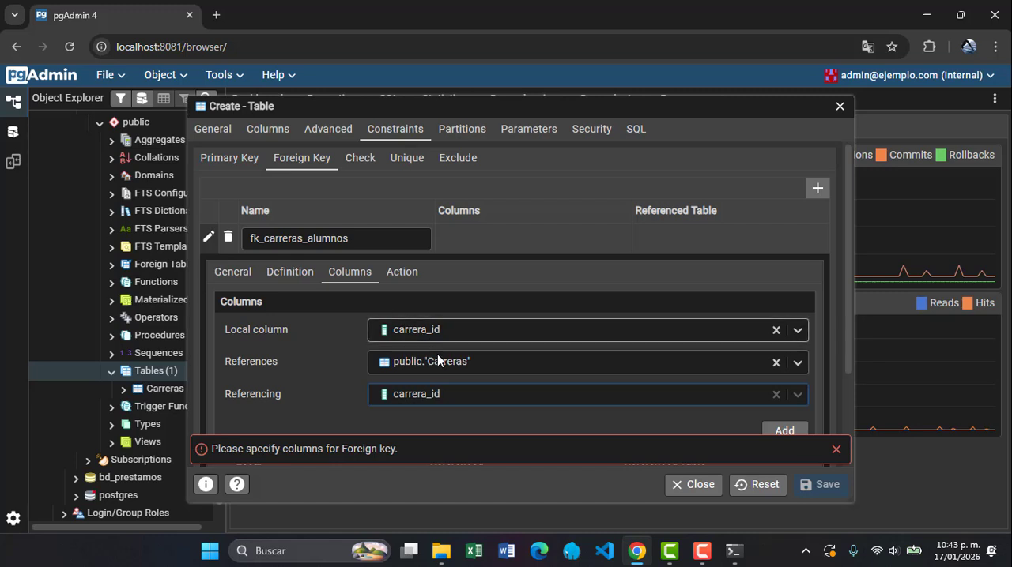
Examine the foreign key's update and delete actions and the options available for On update
click(402, 273)
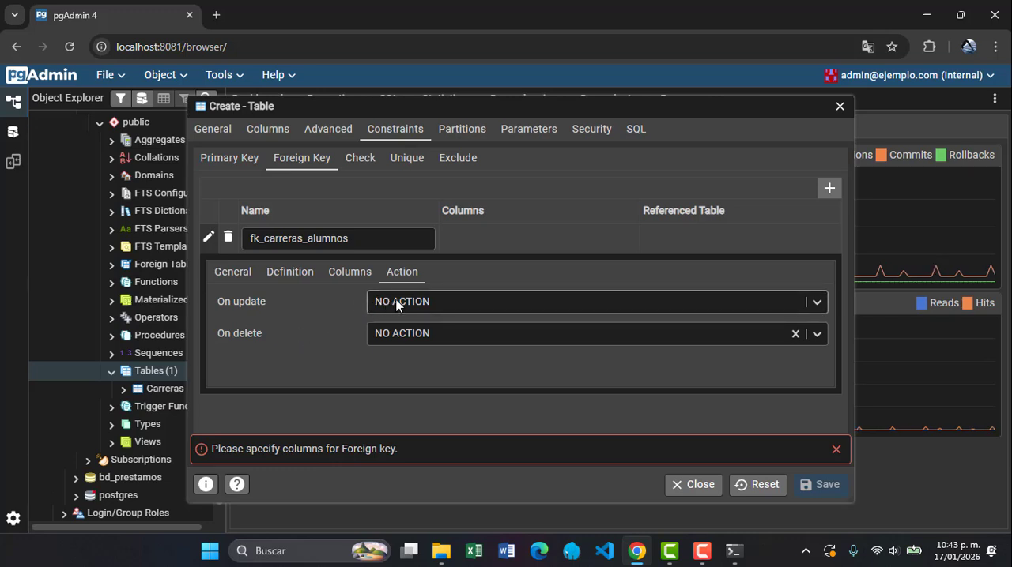
click(522, 306)
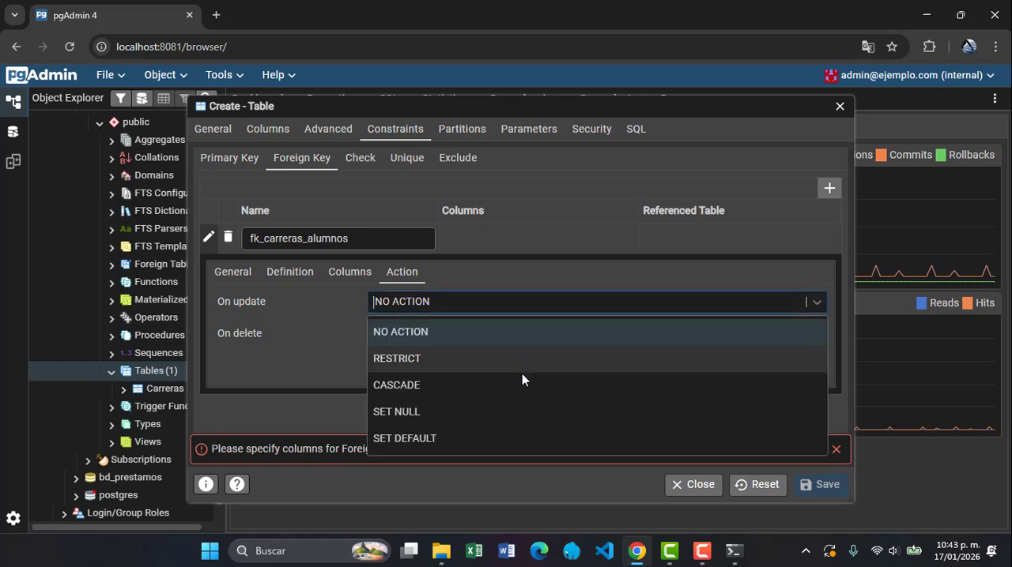
click(549, 283)
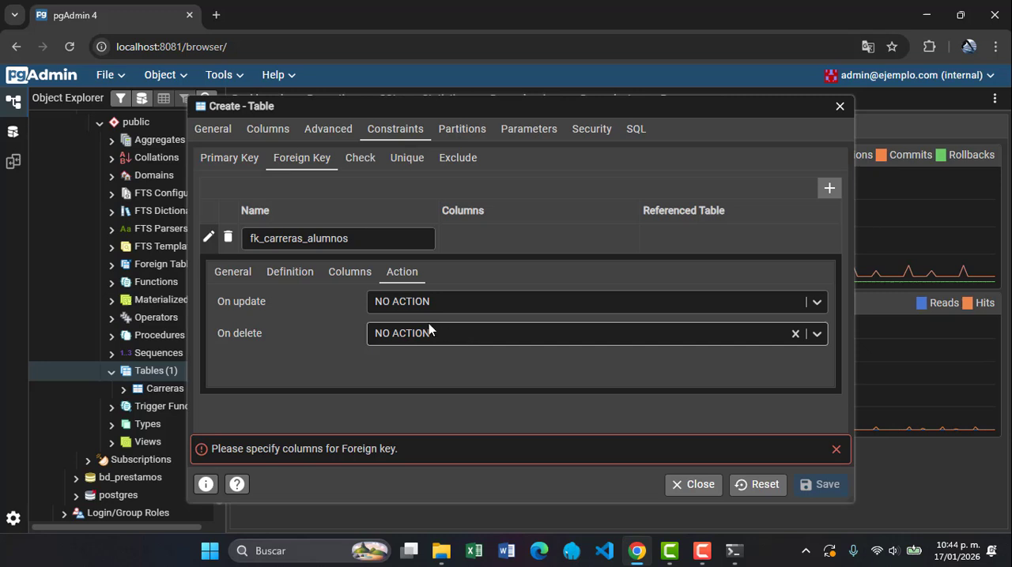
Add the chosen column reference to the fk_carreras_alumnos foreign key and save the Alumnos table
click(354, 273)
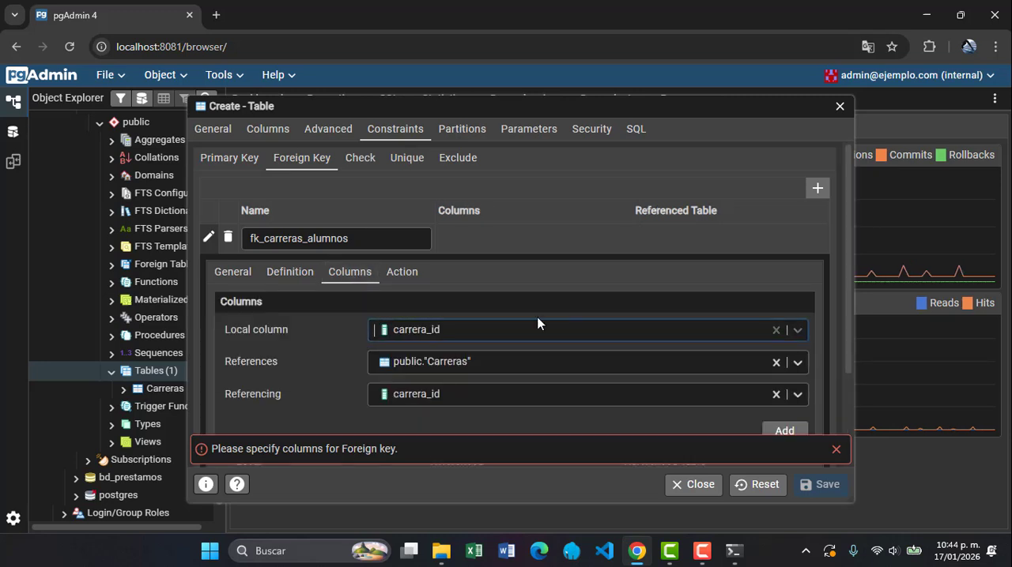
click(785, 431)
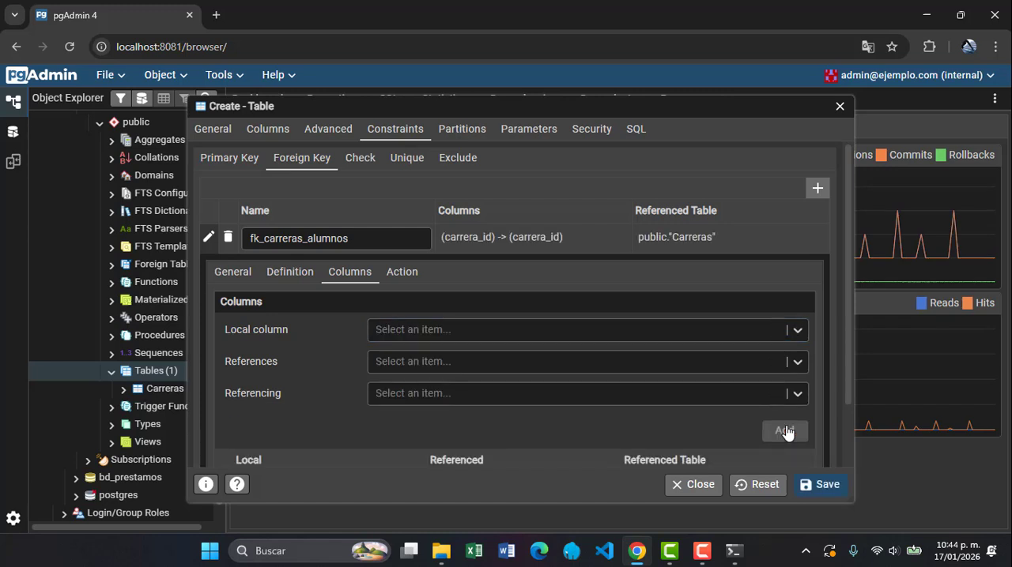
click(816, 487)
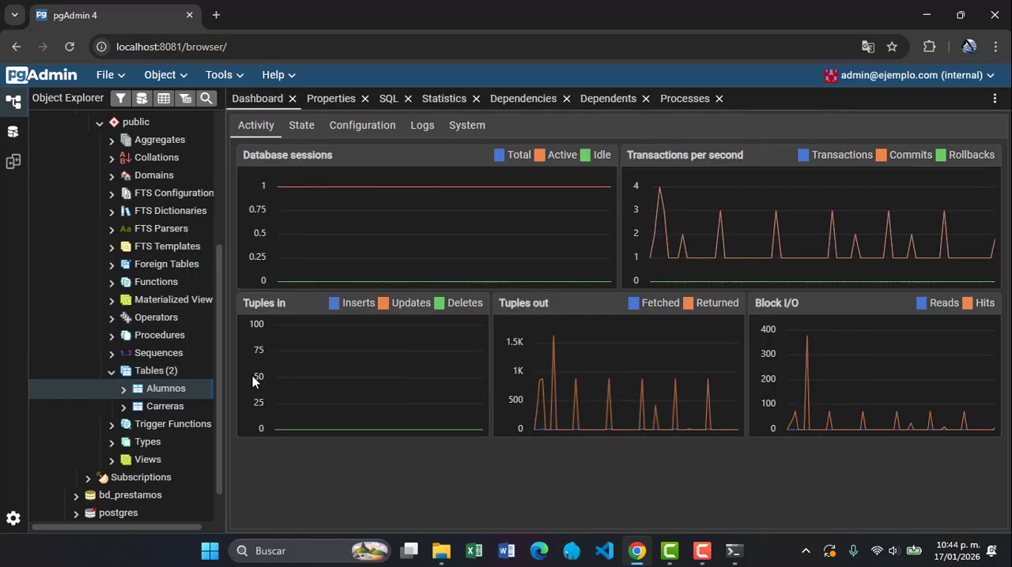
Start a new table named Calificaciones in the public schema and open its column definitions
click(156, 373)
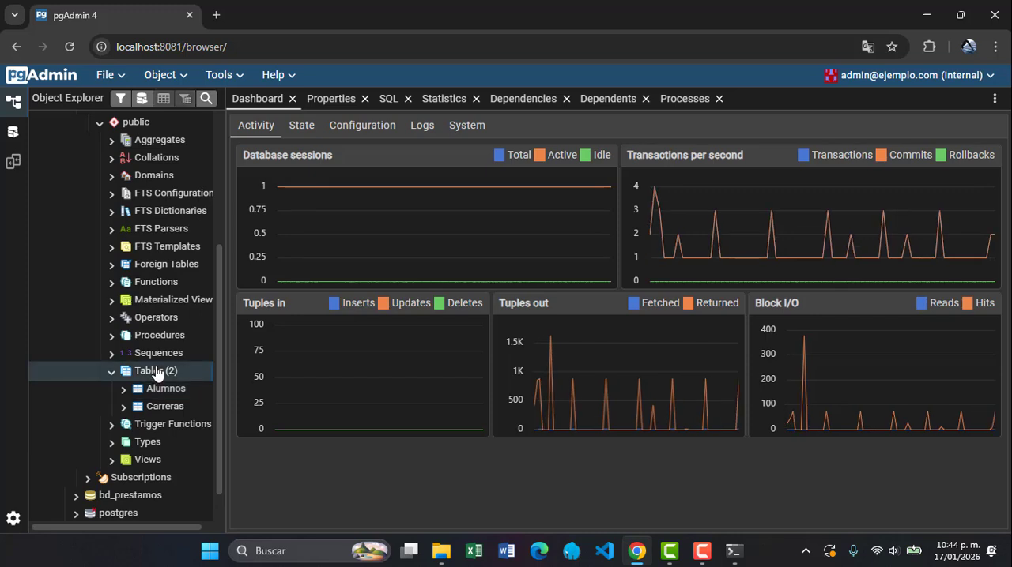
right_click(157, 373)
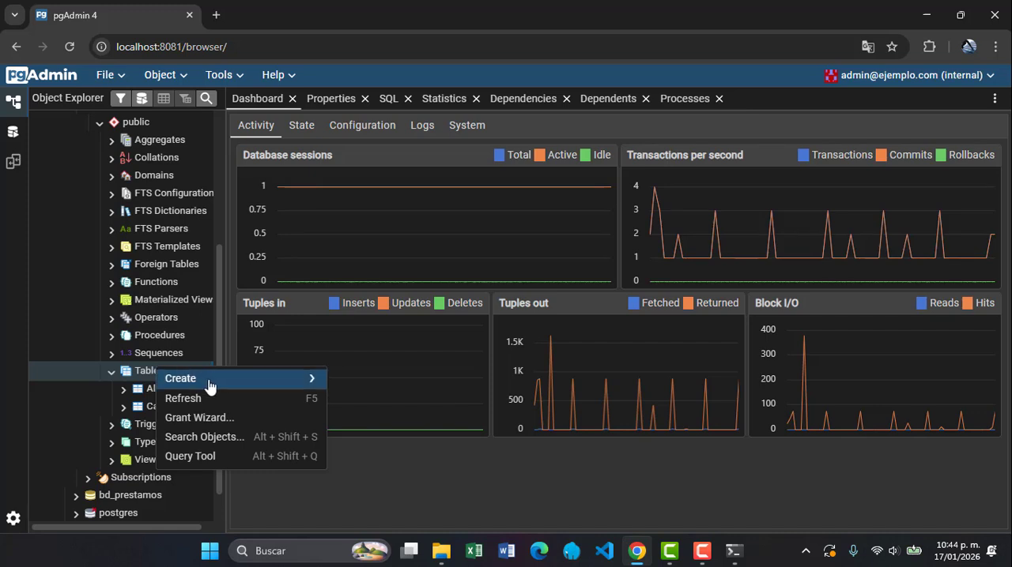
mouse_move(239, 387)
click(348, 383)
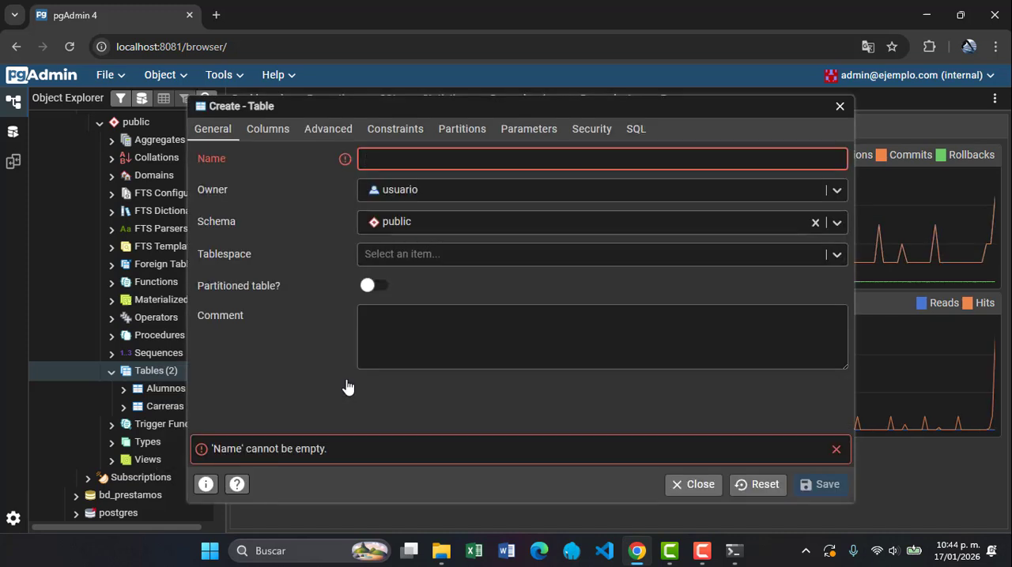
text(C)
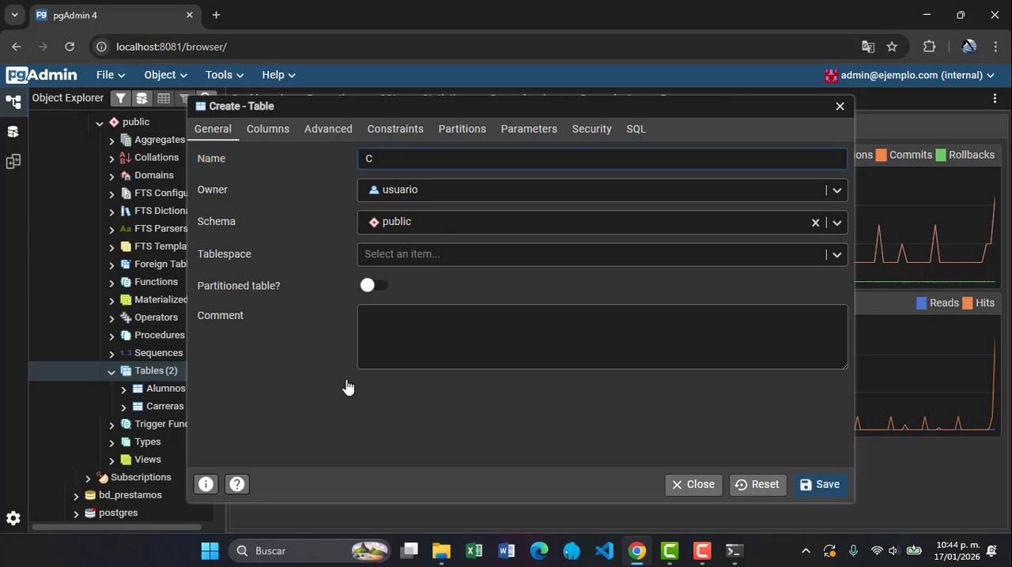
text(alif)
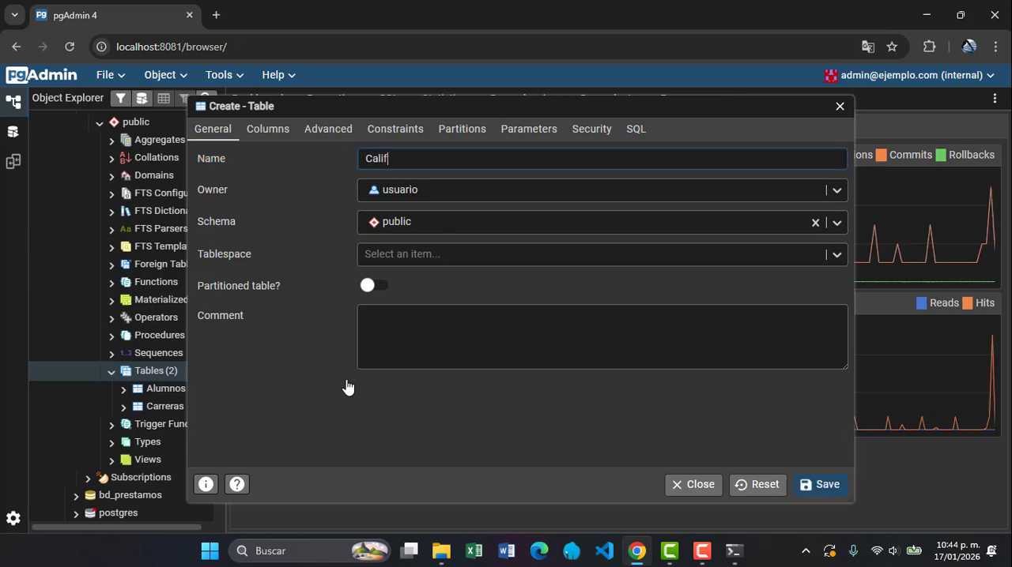
text(icaciones)
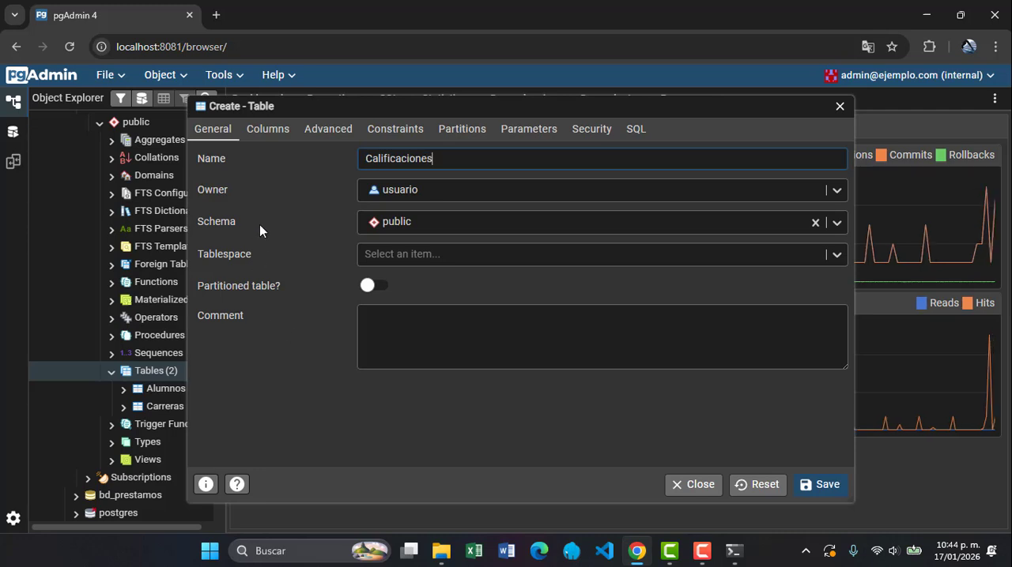
click(272, 129)
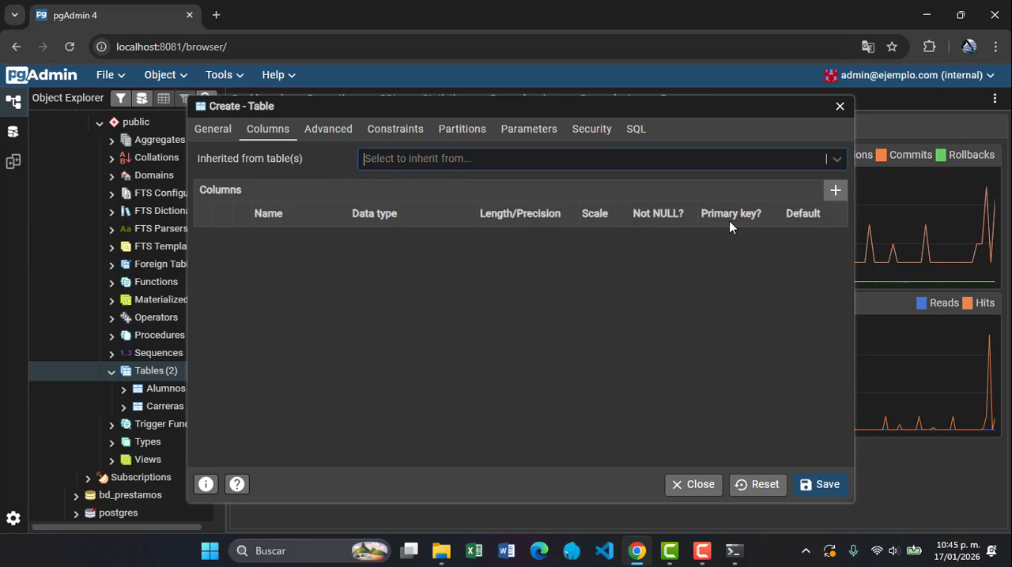
Add a nota_id column of type serial to the Calificaciones table, set as Not NULL and primary key
click(834, 191)
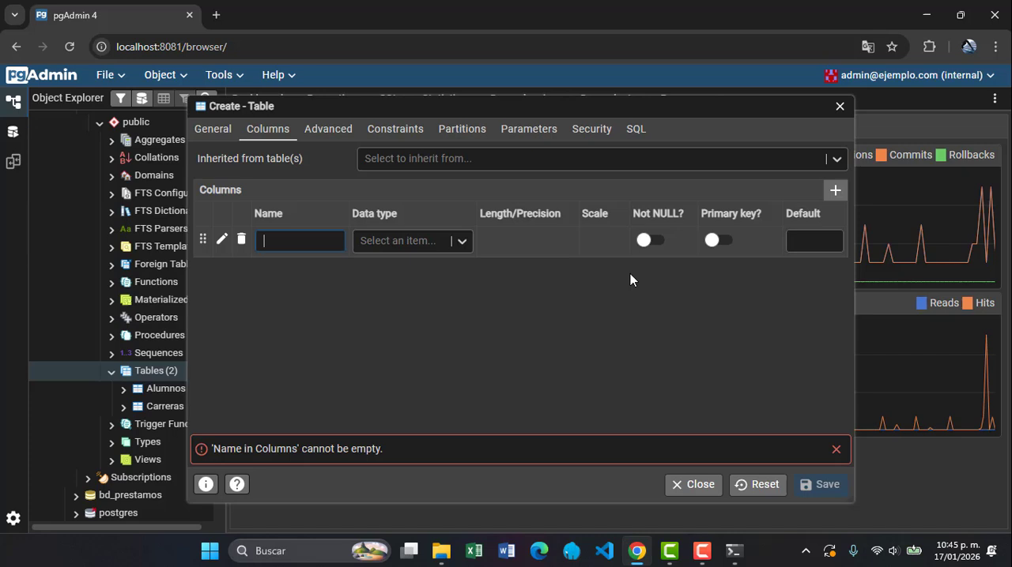
text(nota)
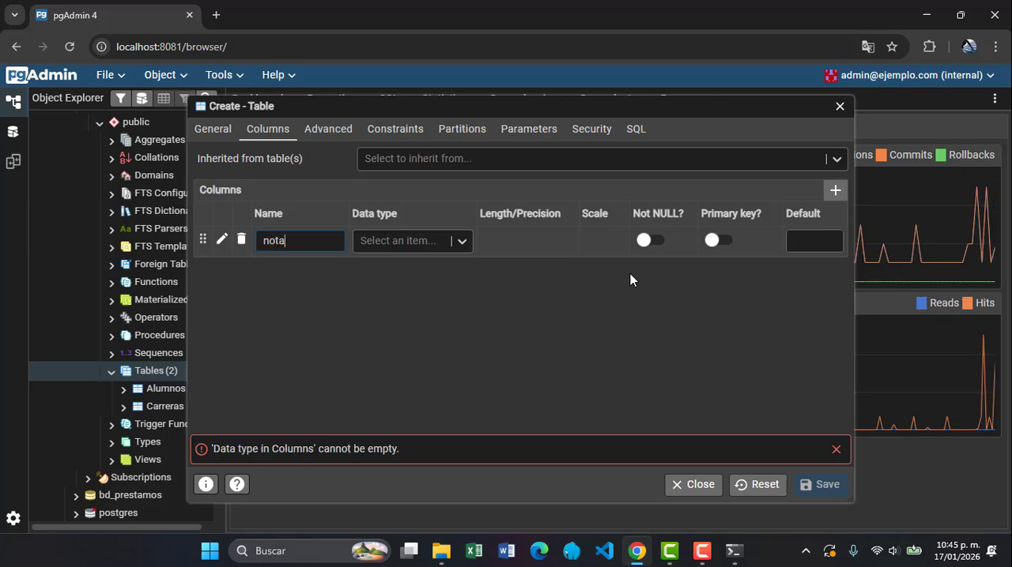
text(_id)
click(439, 244)
text(seria)
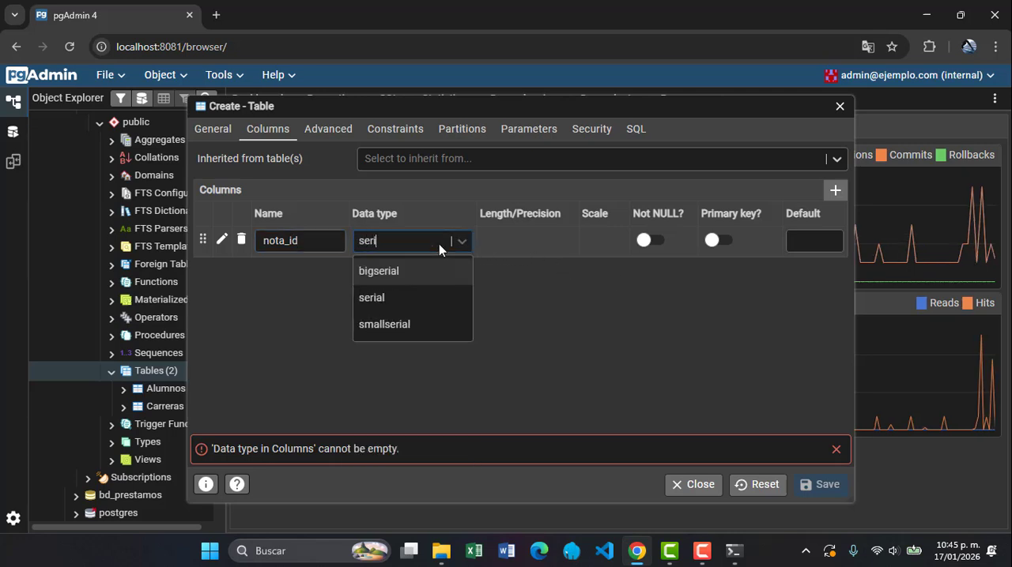
click(393, 294)
click(645, 240)
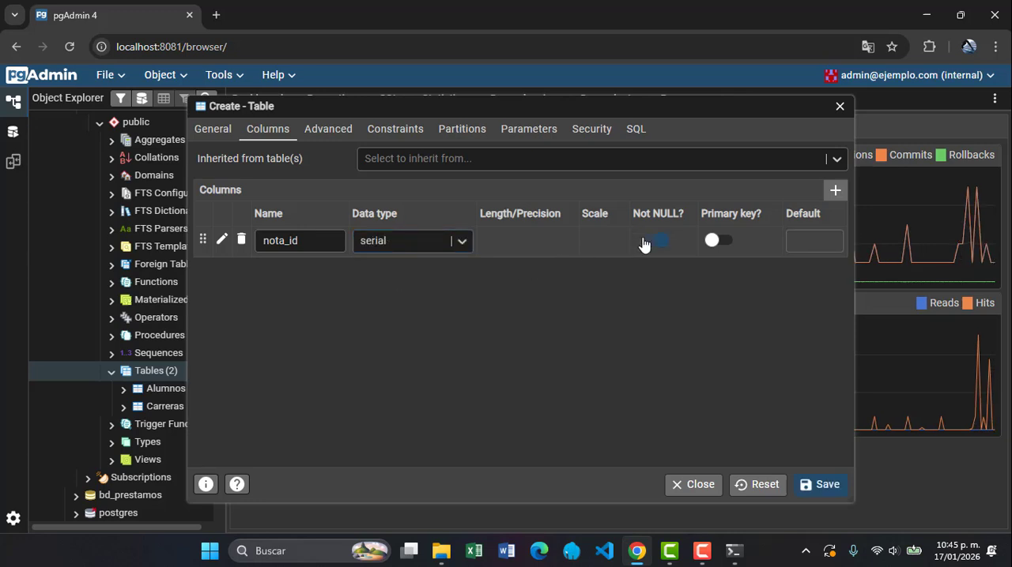
click(712, 247)
Add a matricula column of type integer to the Calificaciones table and set it as Not NULL
click(835, 199)
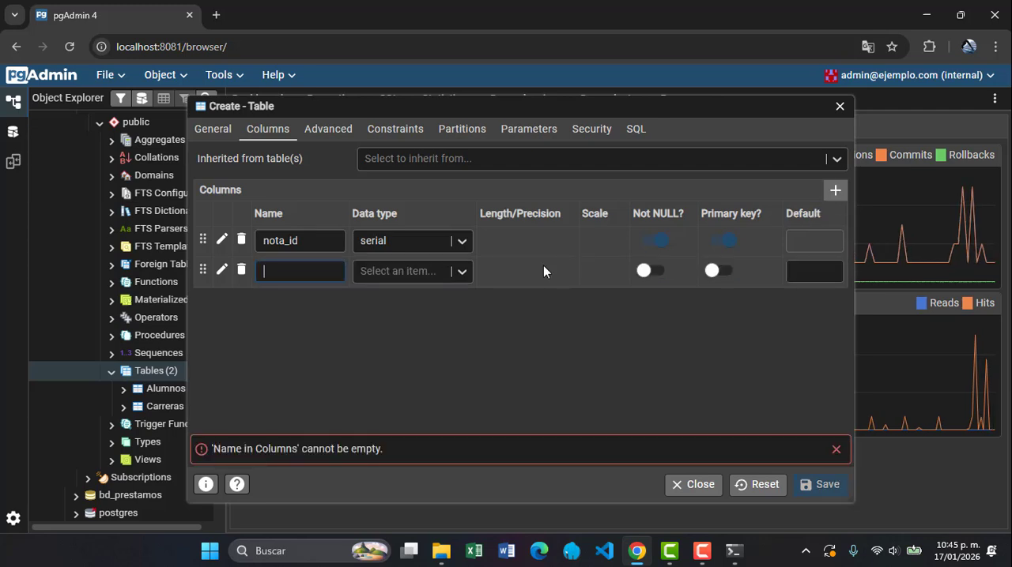
text(ma)
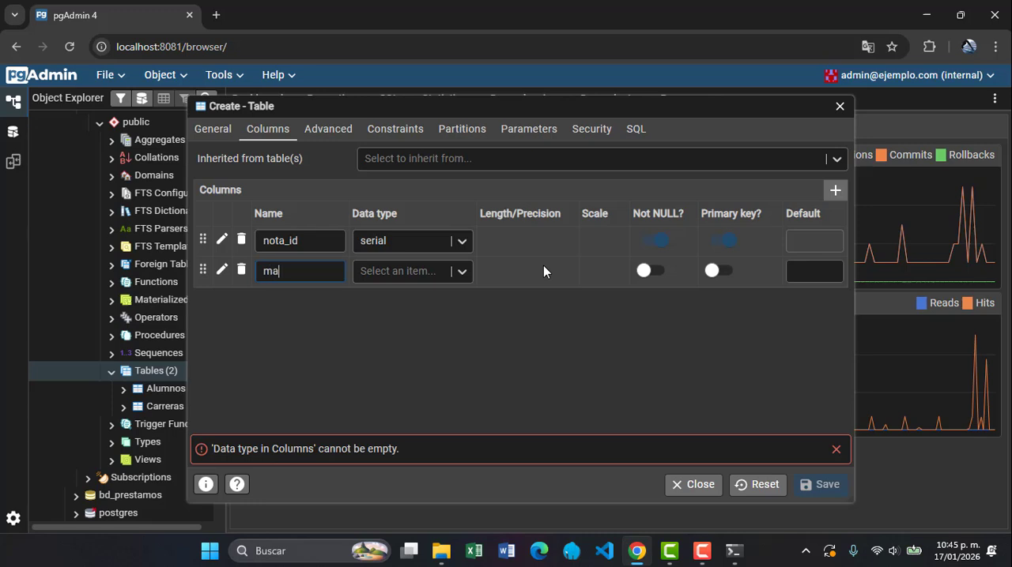
text(tricu)
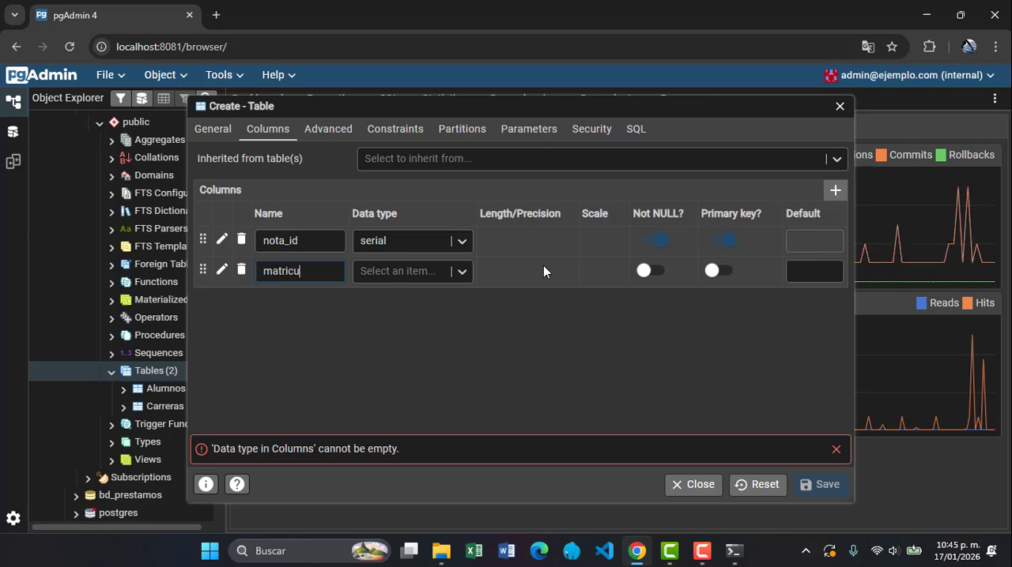
text(la)
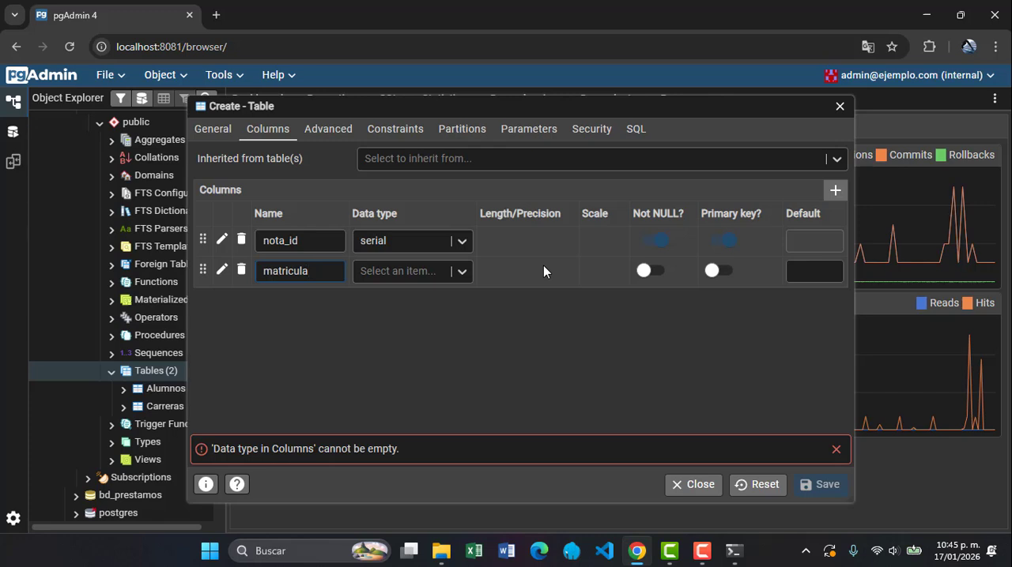
click(409, 271)
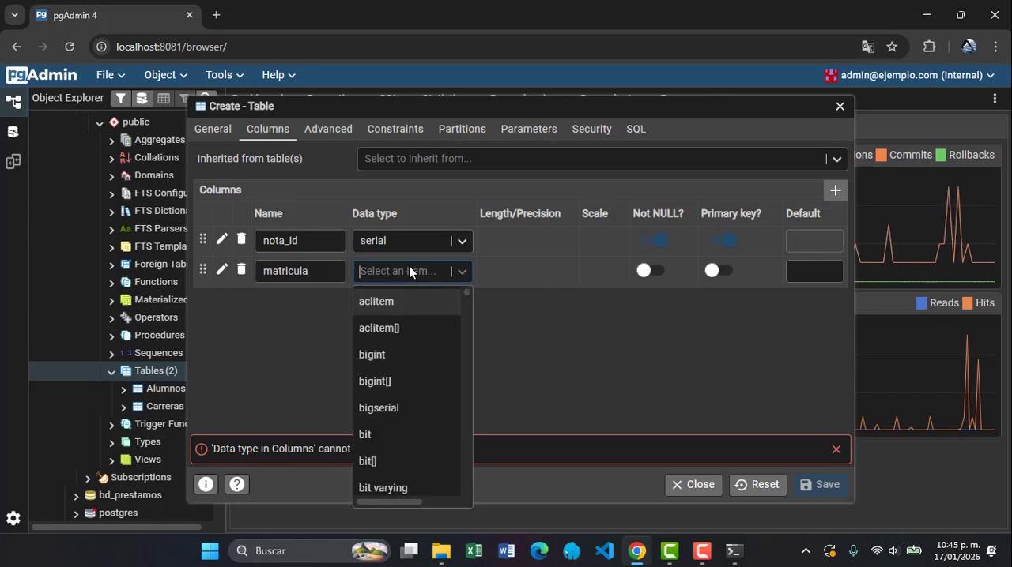
text(inte)
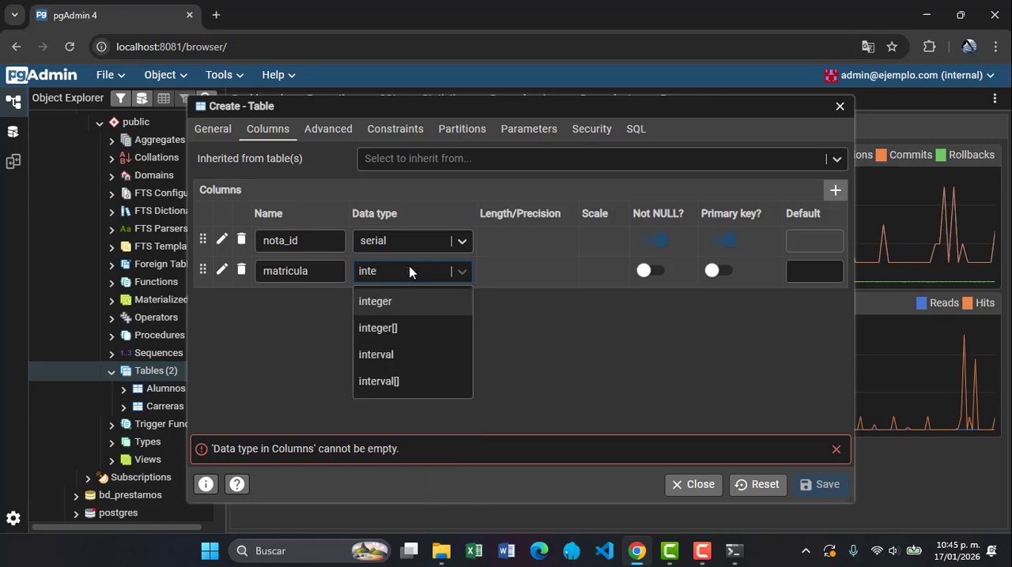
click(416, 304)
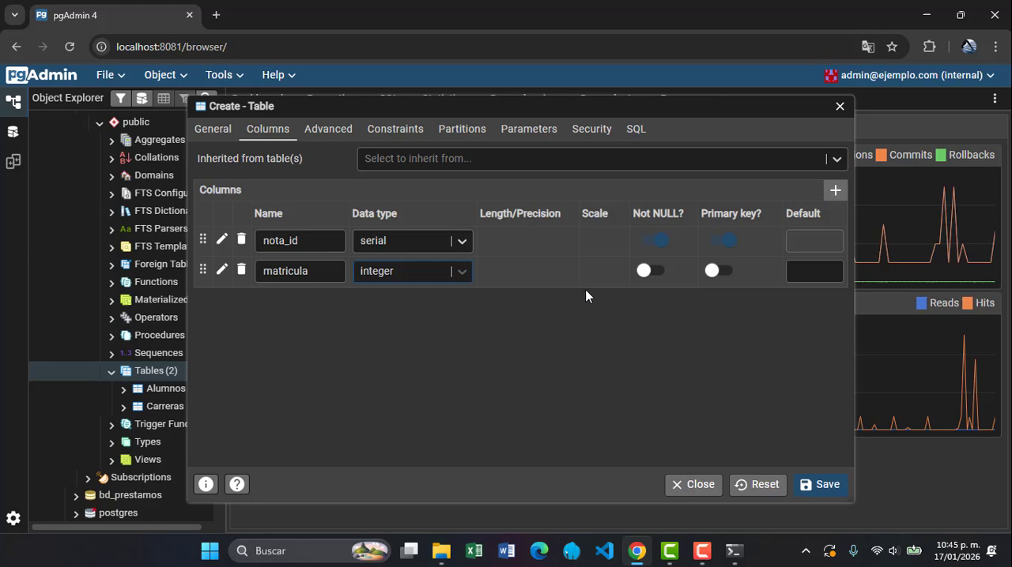
click(644, 271)
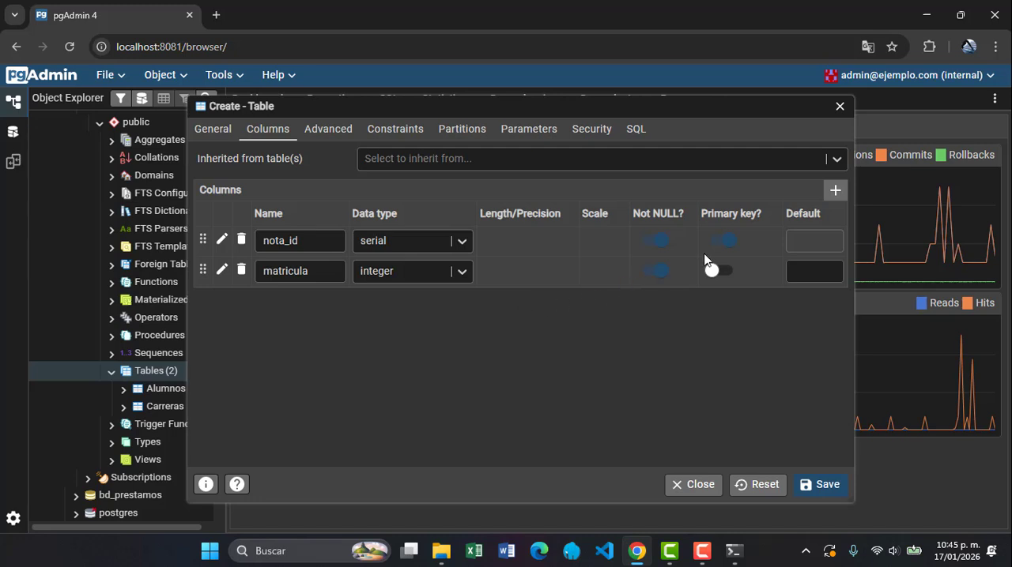
Add a calificacion column of type numeric to the Calificaciones table and set it as Not NULL
click(832, 195)
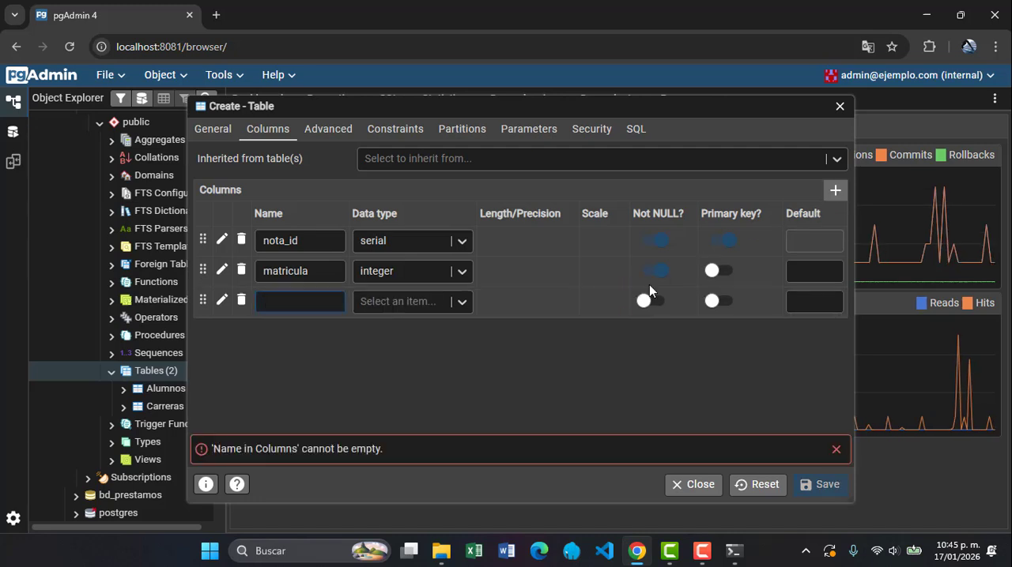
text(cali)
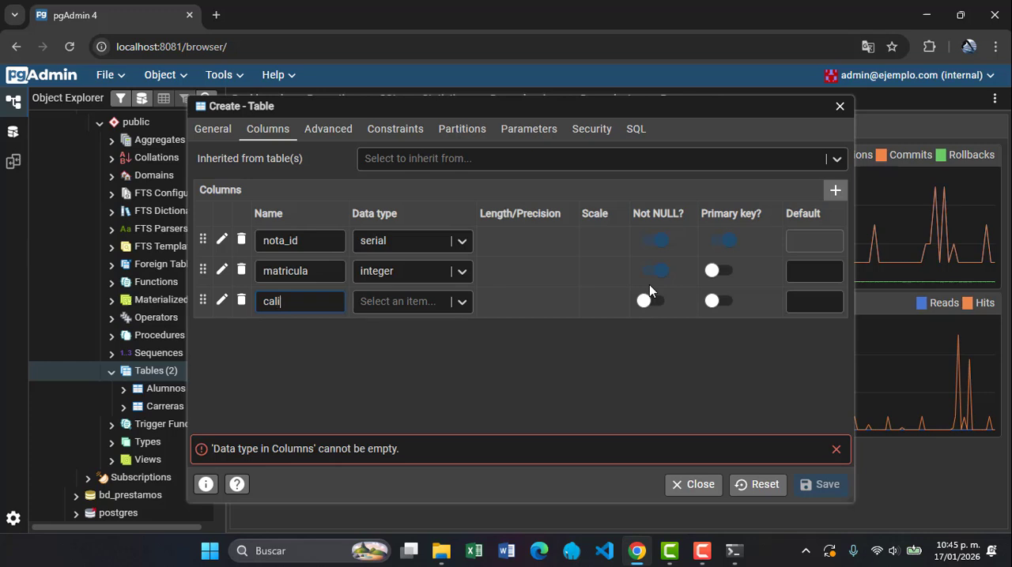
text(ficacion)
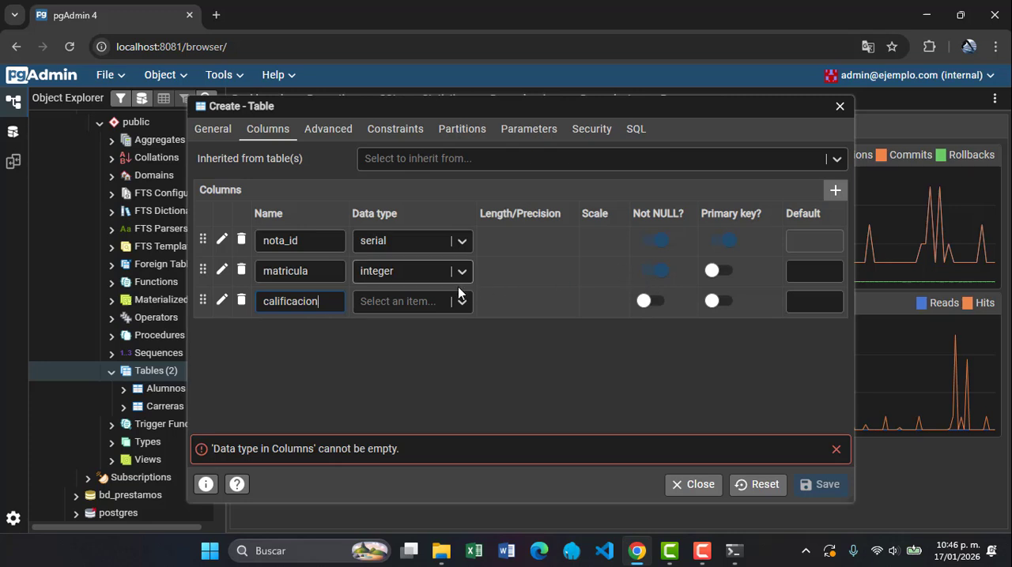
click(424, 303)
text(nu)
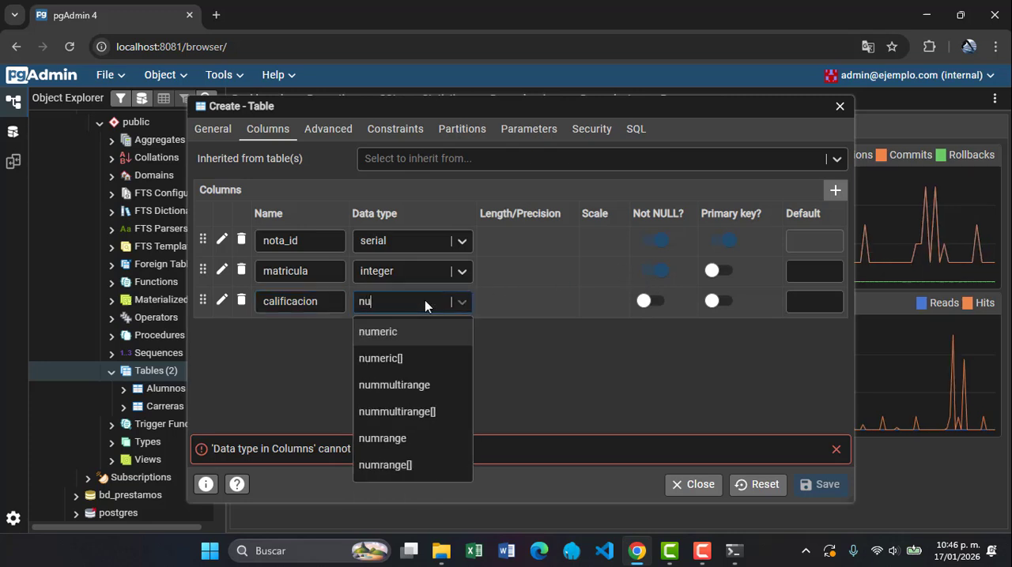
click(409, 342)
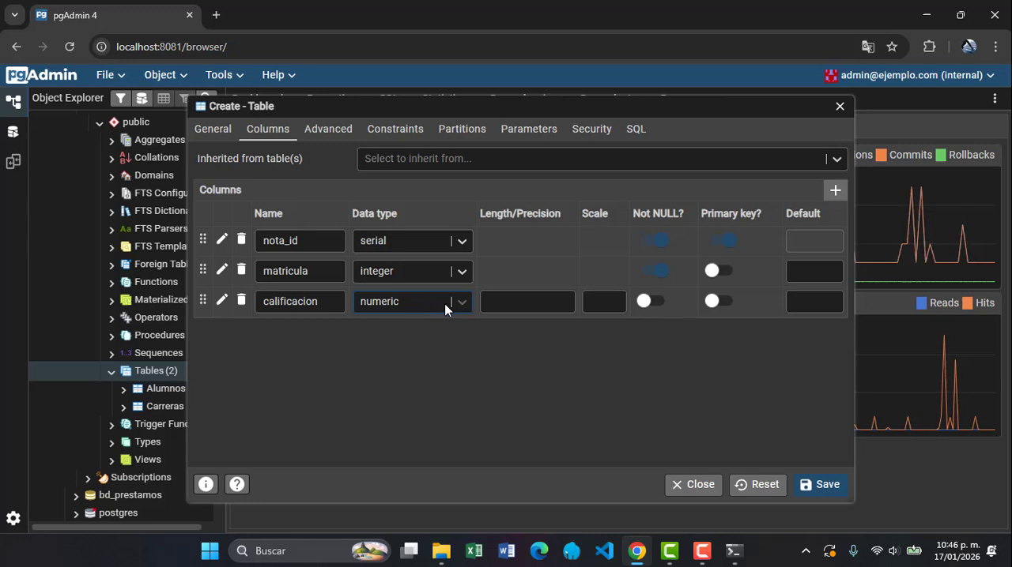
click(507, 304)
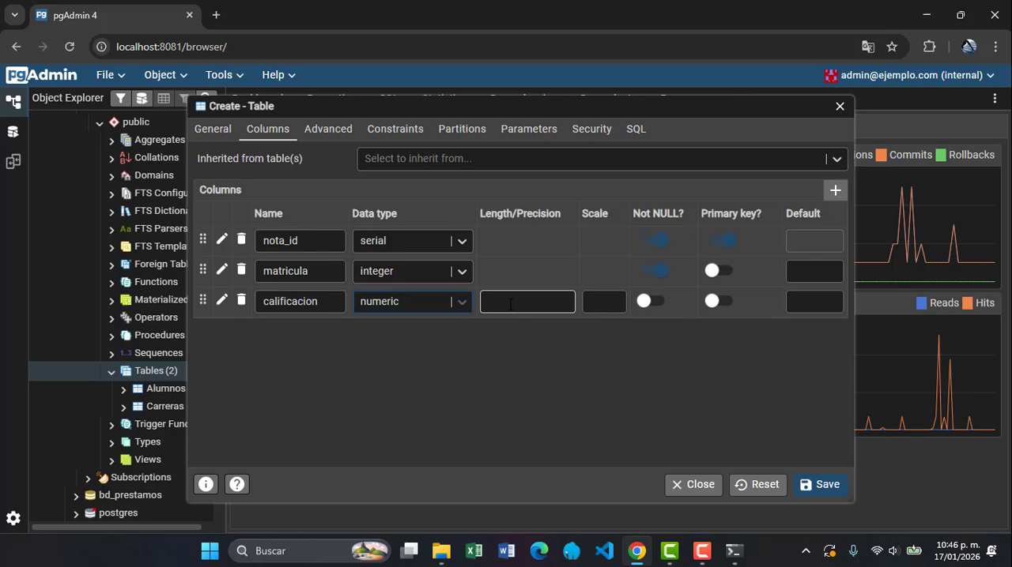
click(645, 302)
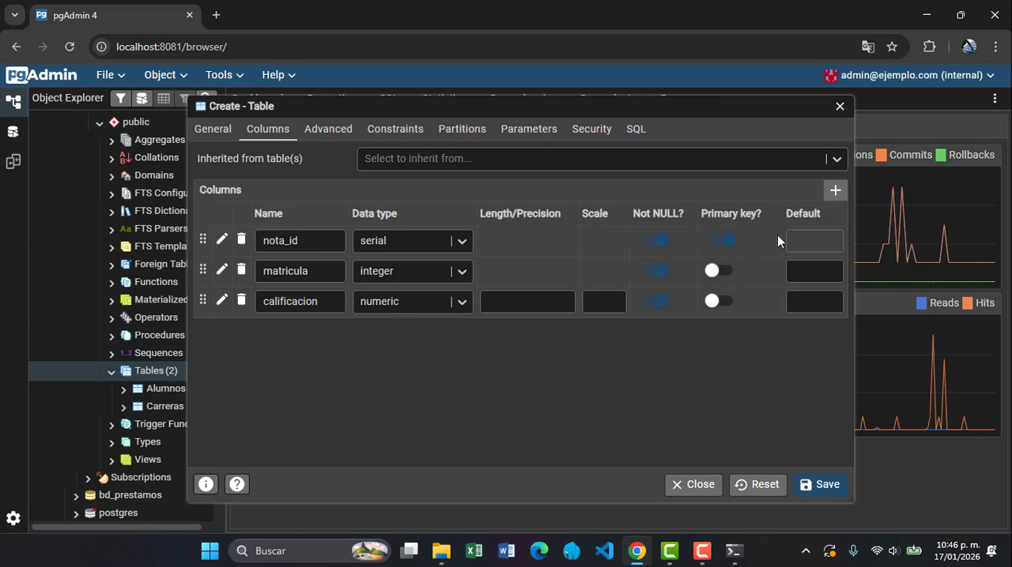
Add a tipocalif column of type character varying with length 50 to the Calificaciones table
click(836, 191)
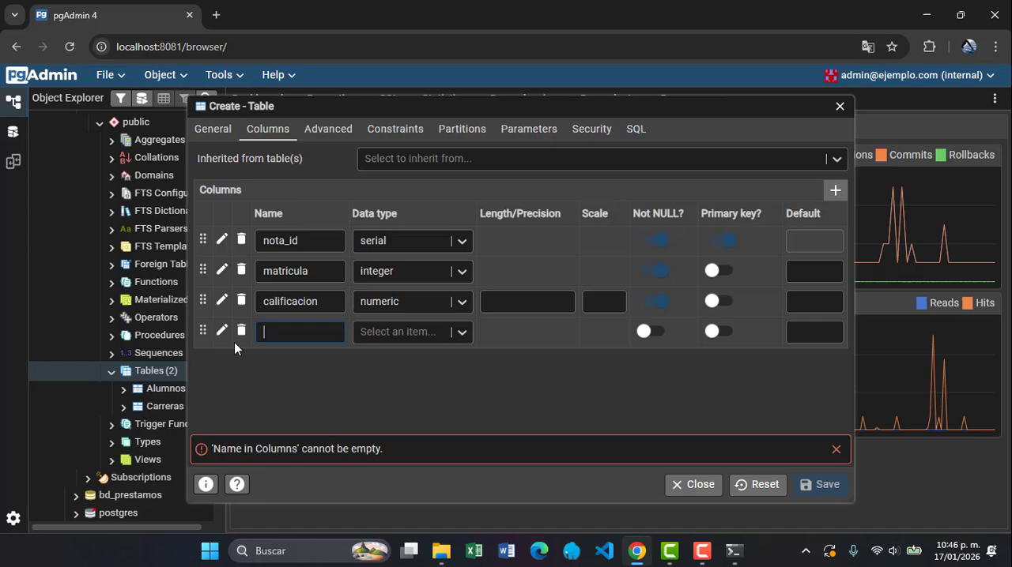
text(tipo)
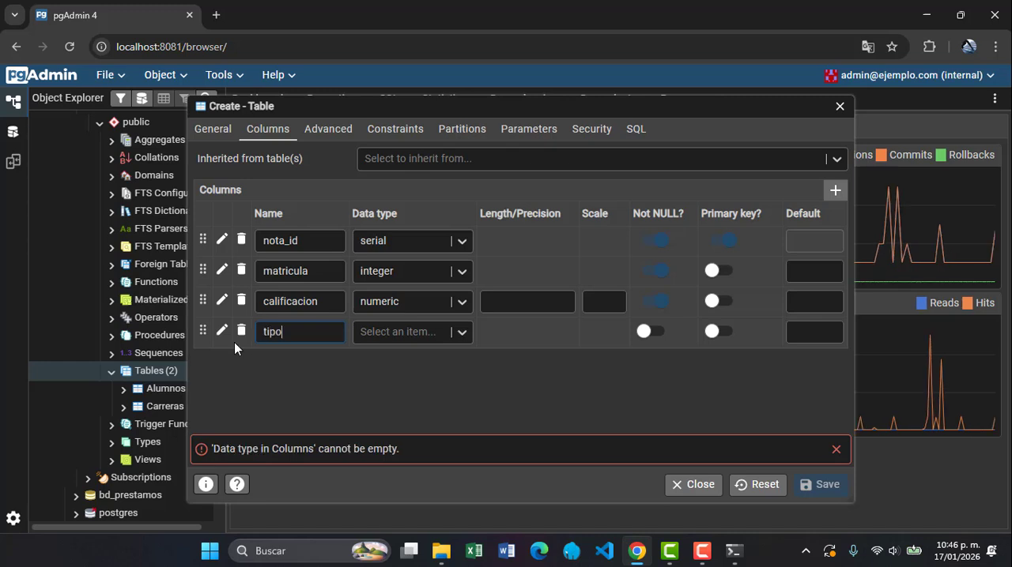
text(calif)
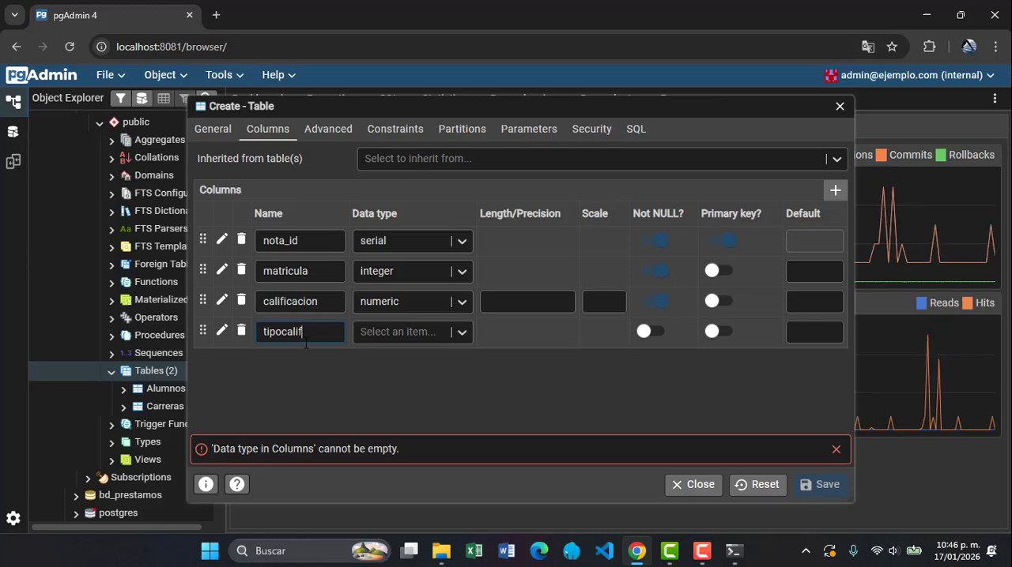
click(366, 334)
text(var)
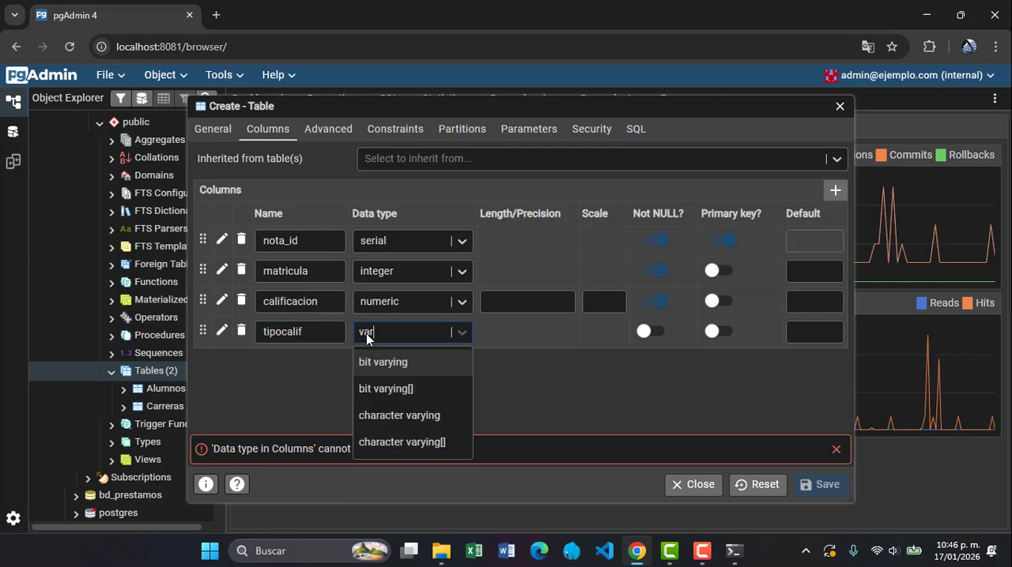
click(388, 416)
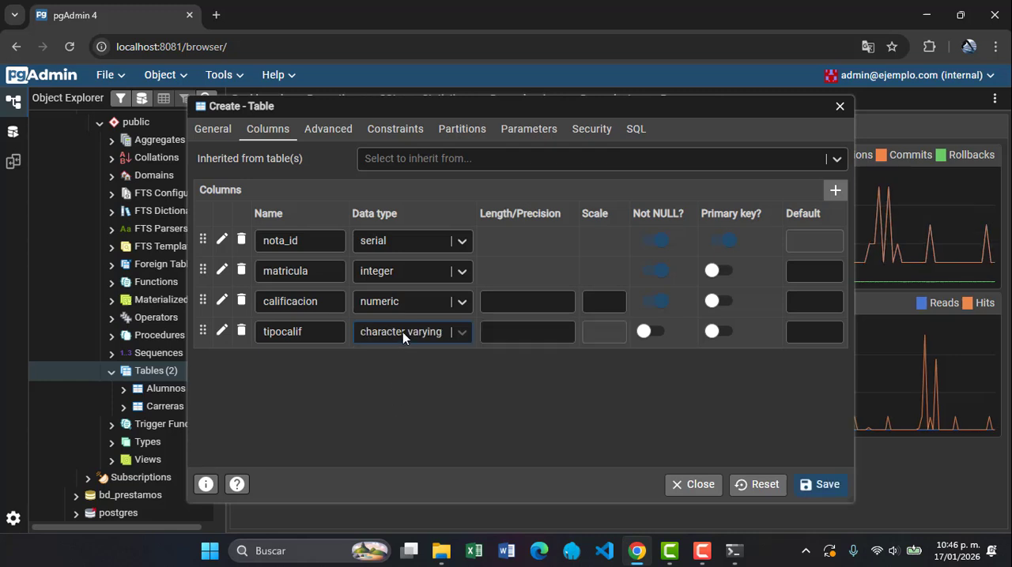
click(485, 333)
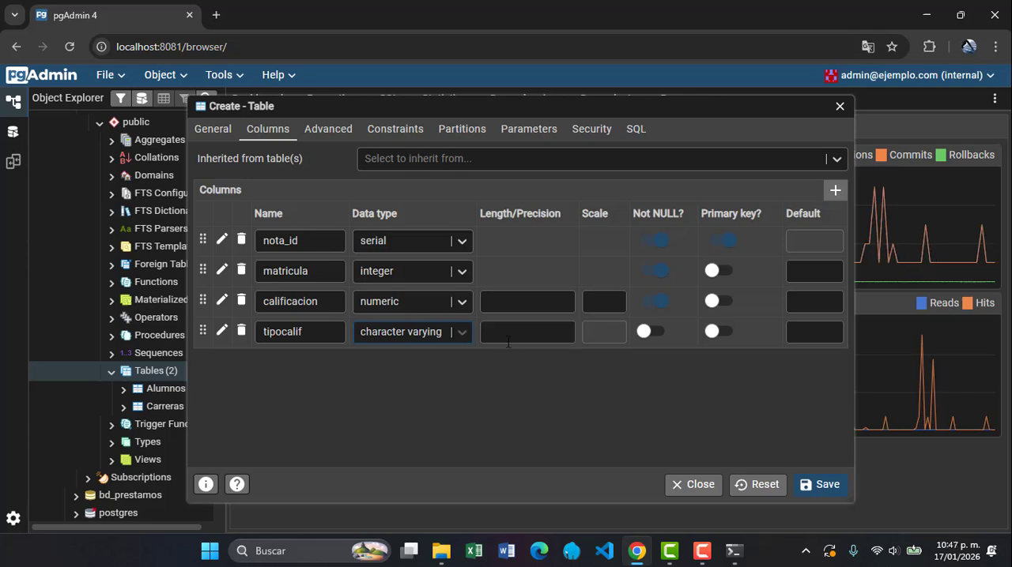
click(509, 331)
text(50)
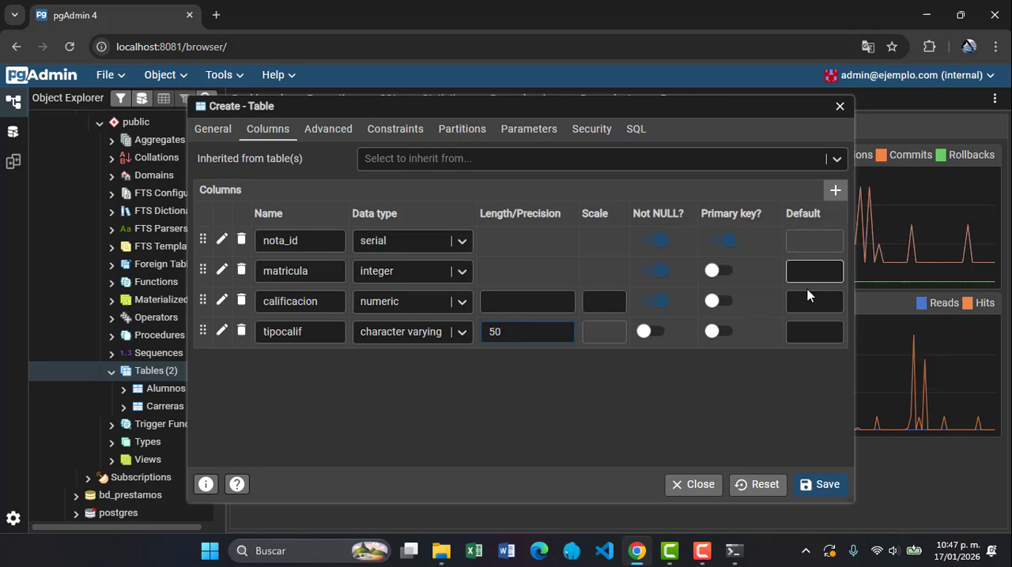
Set the default value of the tipocalif column to 'ORD', including the single quotes
click(810, 335)
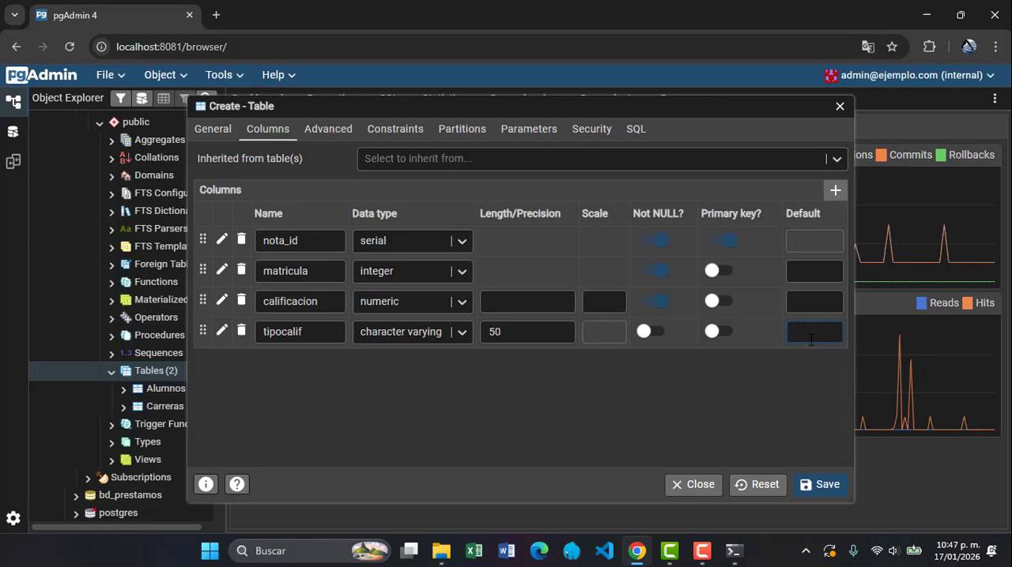
text('ord)
key(BackSpace)
key(BackSpace)
key(BackSpace)
text(ORD)
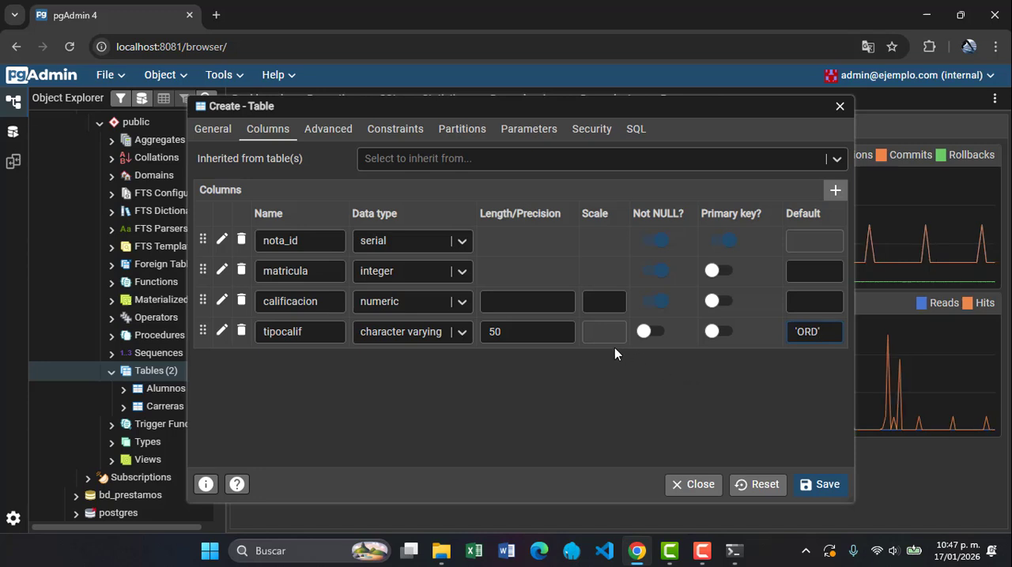
Add a materia_id column of type integer to the Calificaciones table and set it as Not NULL
click(831, 190)
text(ma)
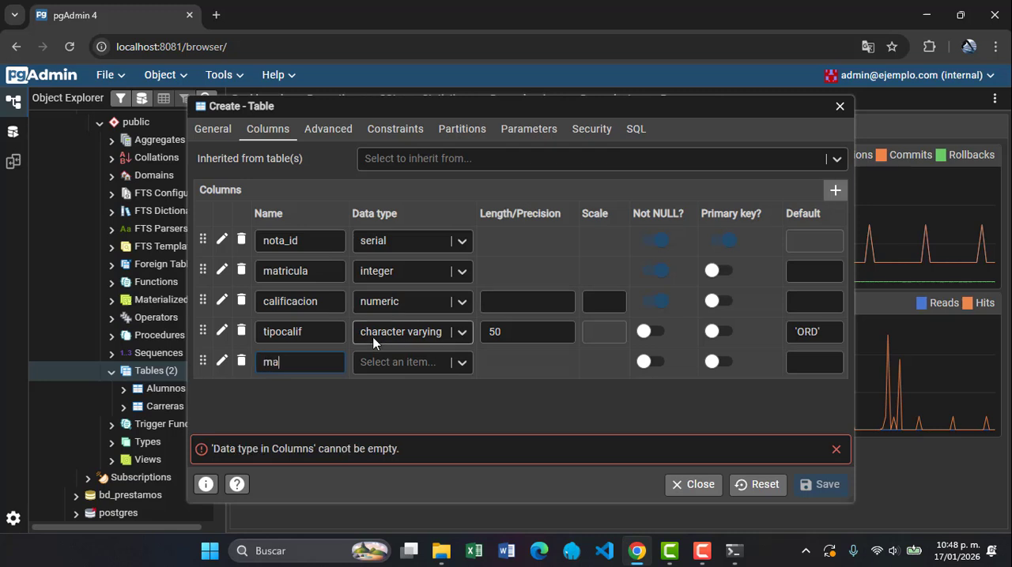
text(teria)
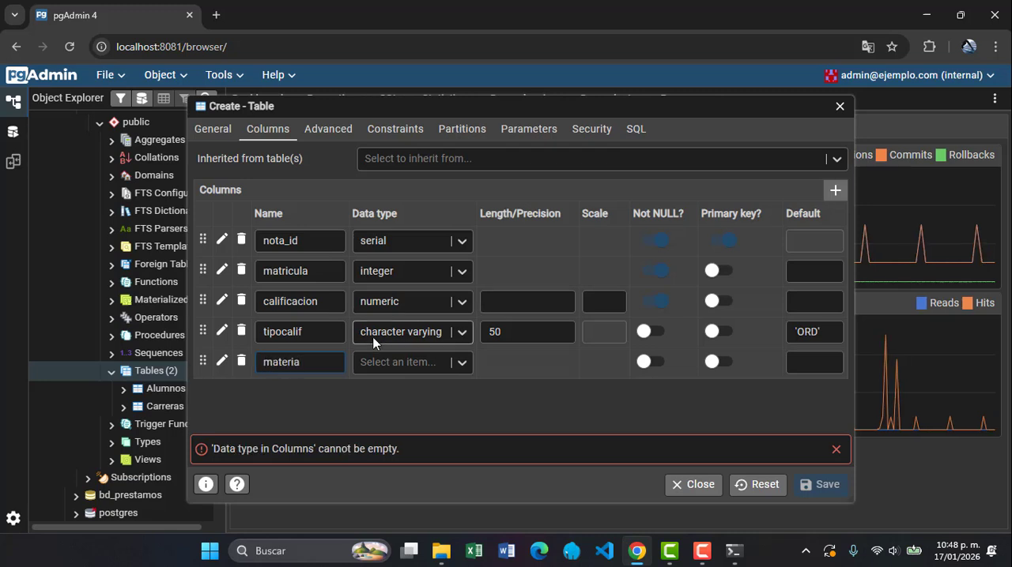
text(_id)
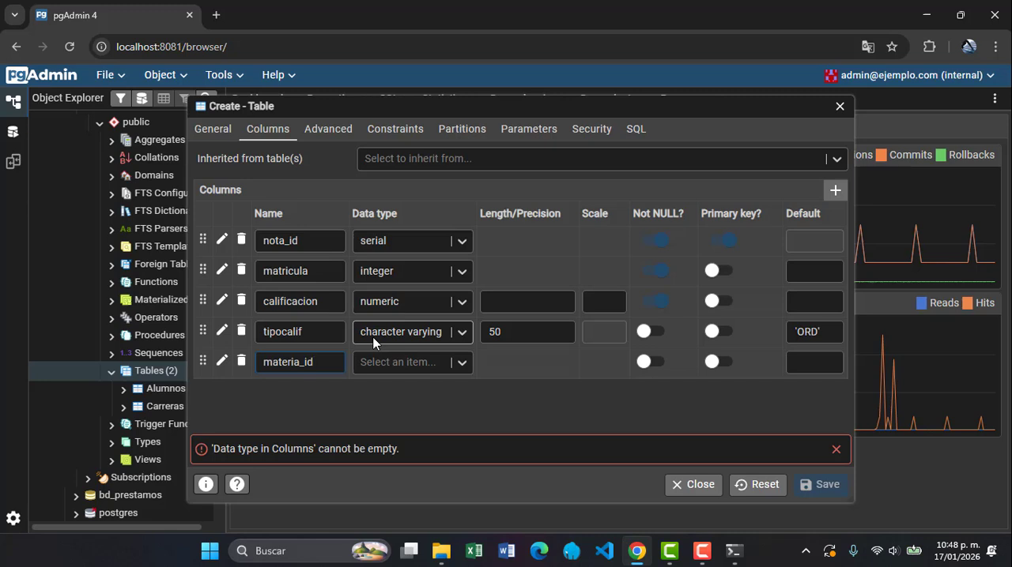
click(387, 361)
text(i)
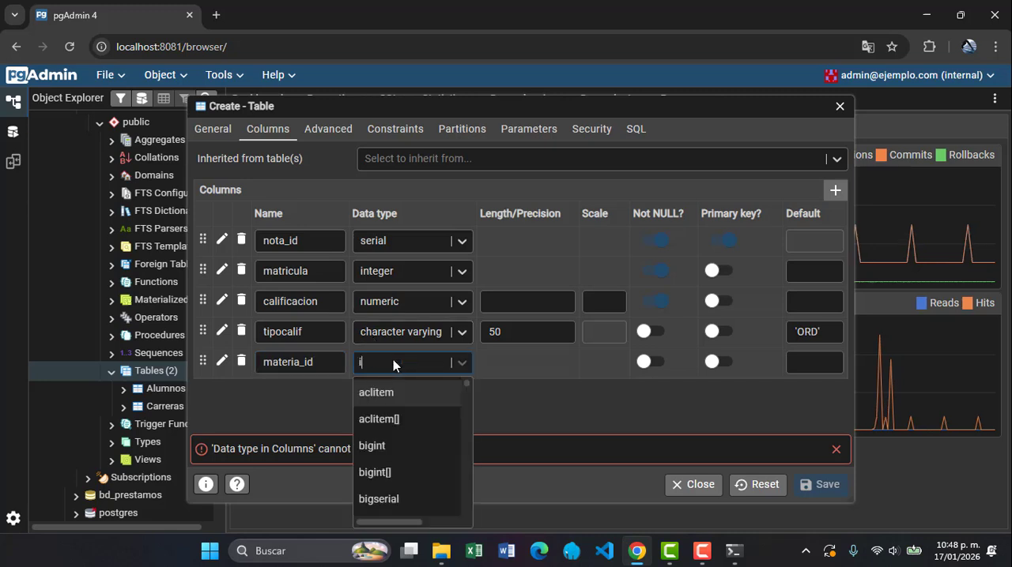
text(nte)
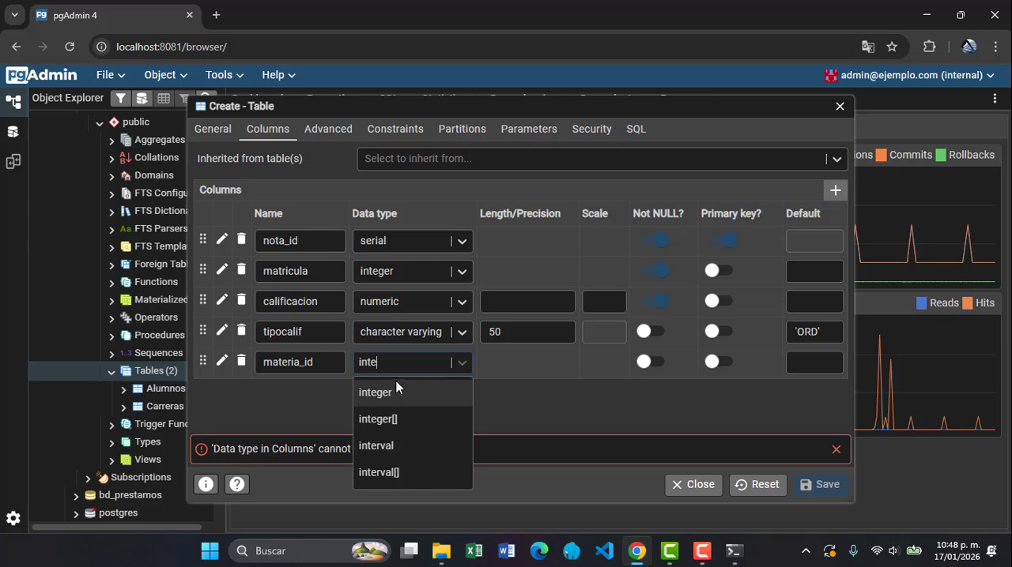
click(399, 392)
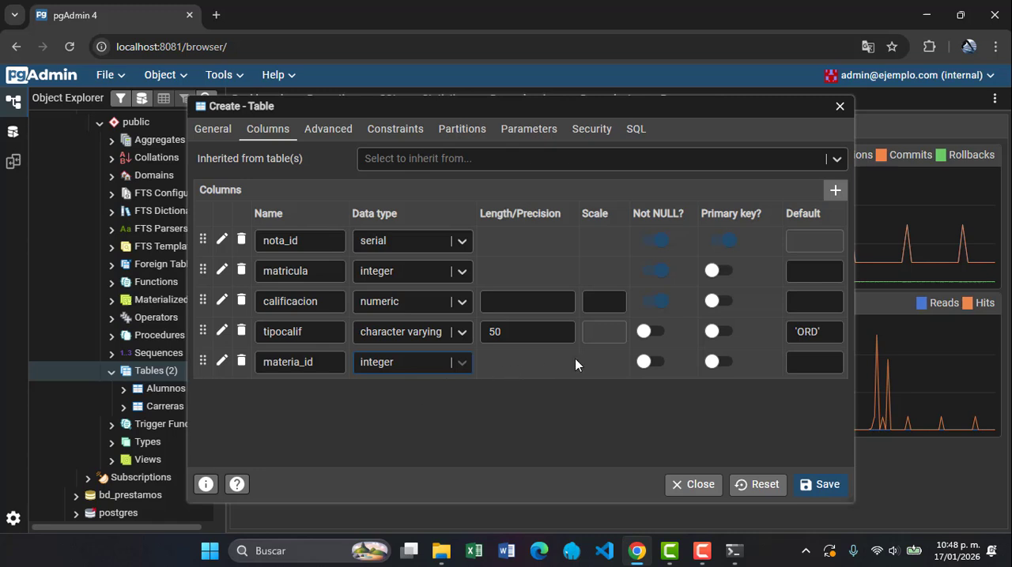
click(645, 362)
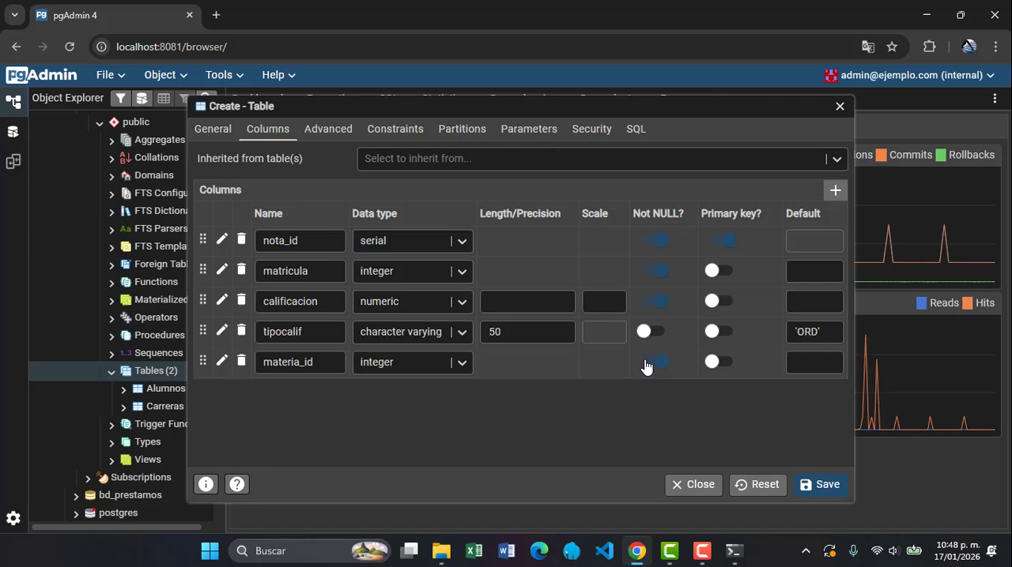
Add a check constraint named chk_valid_calif to the Calificaciones table
click(400, 138)
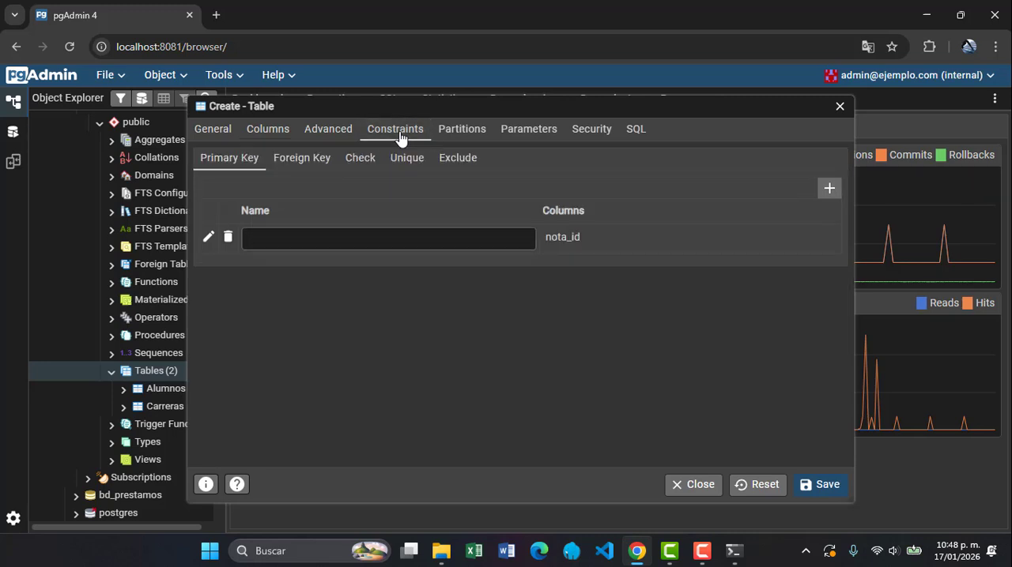
click(359, 162)
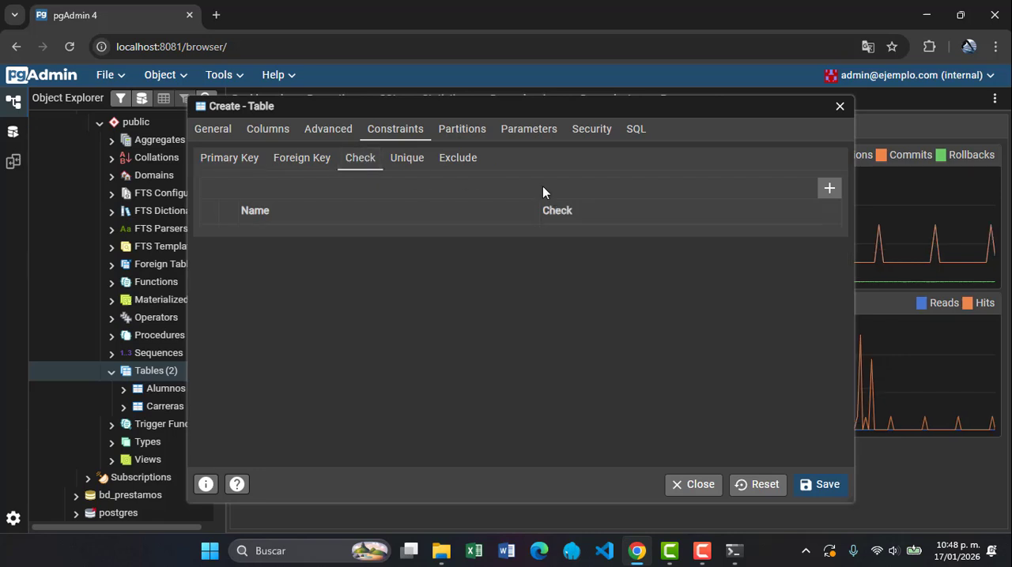
click(827, 190)
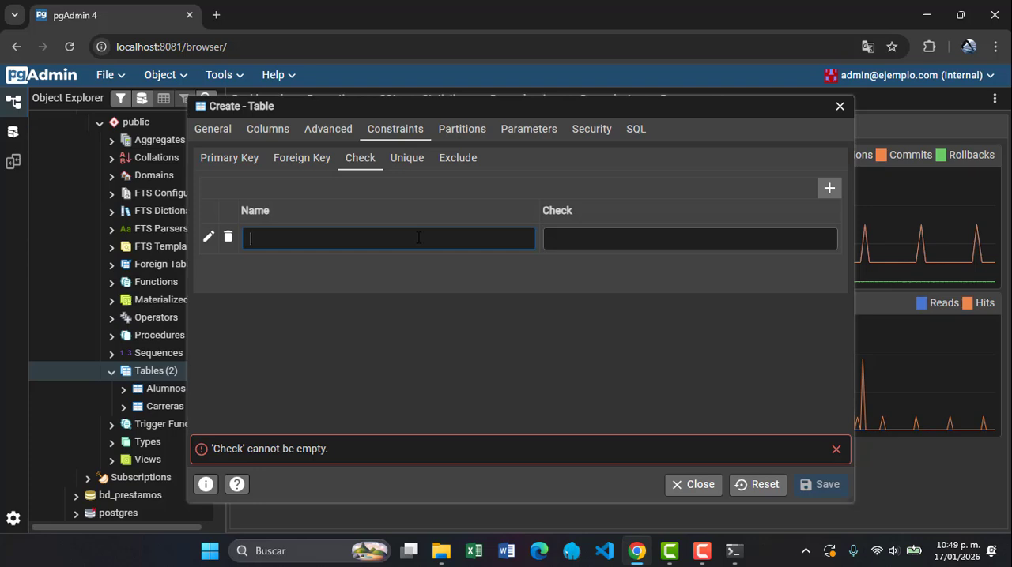
text(chk)
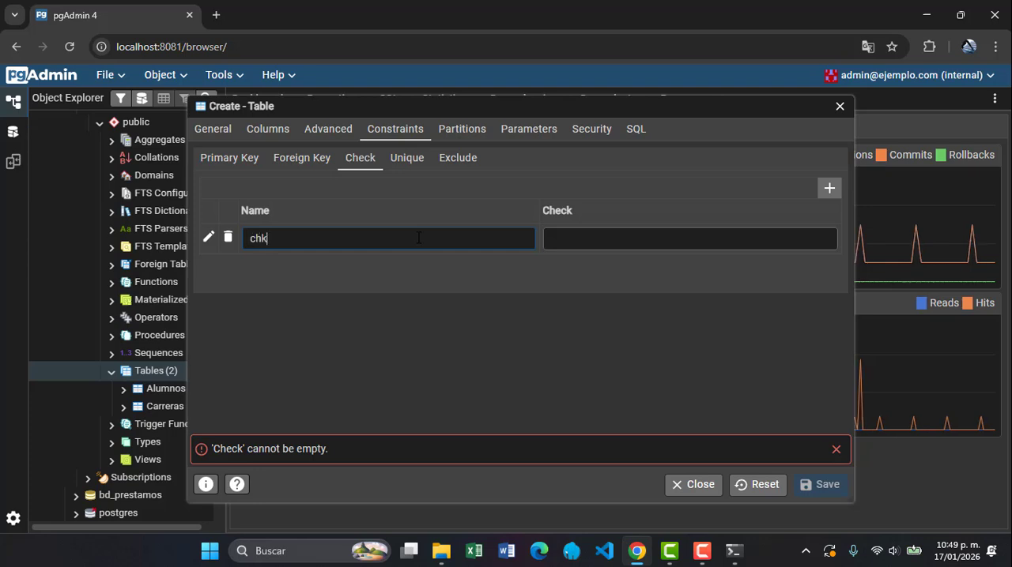
text(_calif)
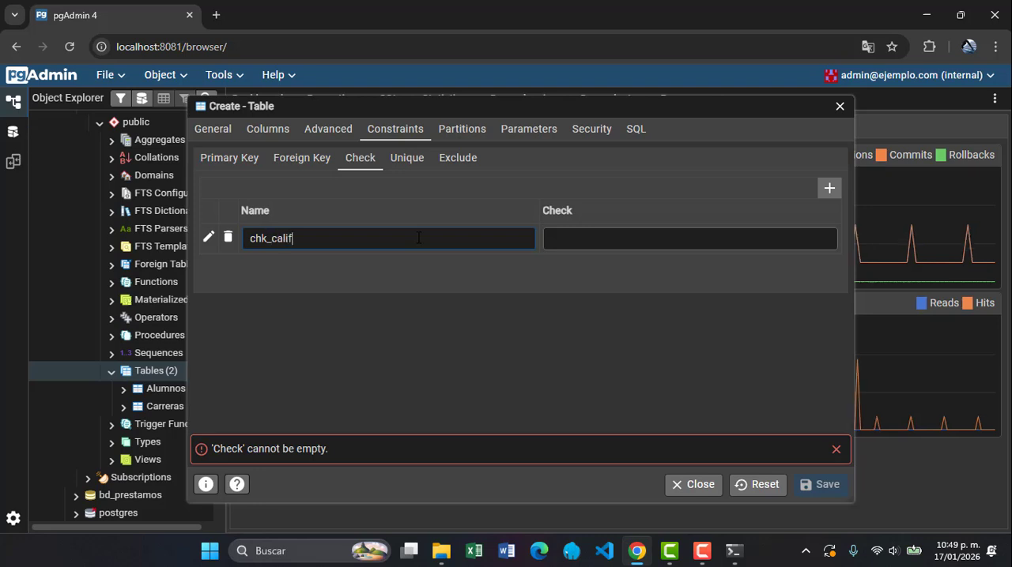
text(_)
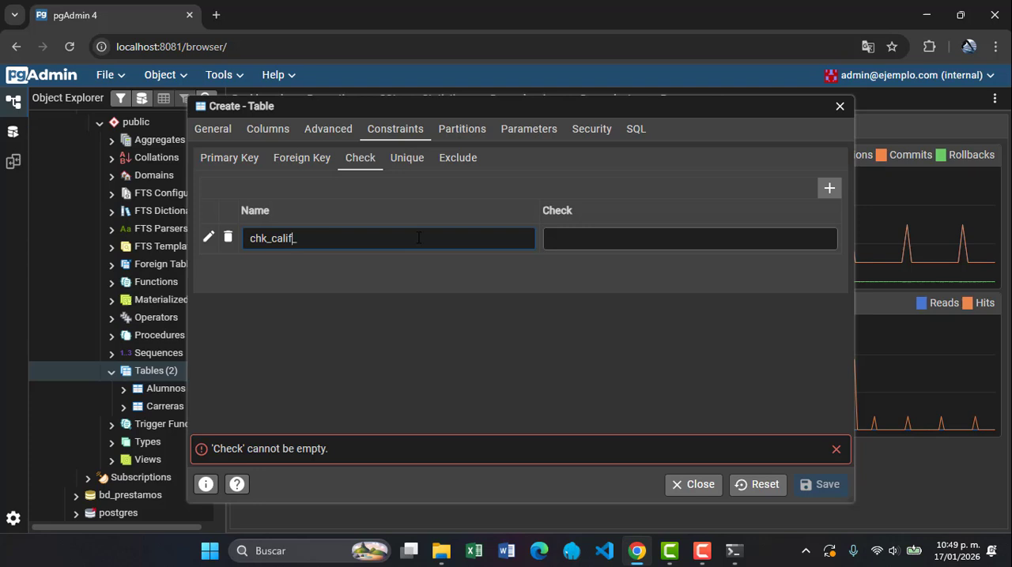
key(Left)
key(Left)
key(Left)
key(Left)
text(valid)
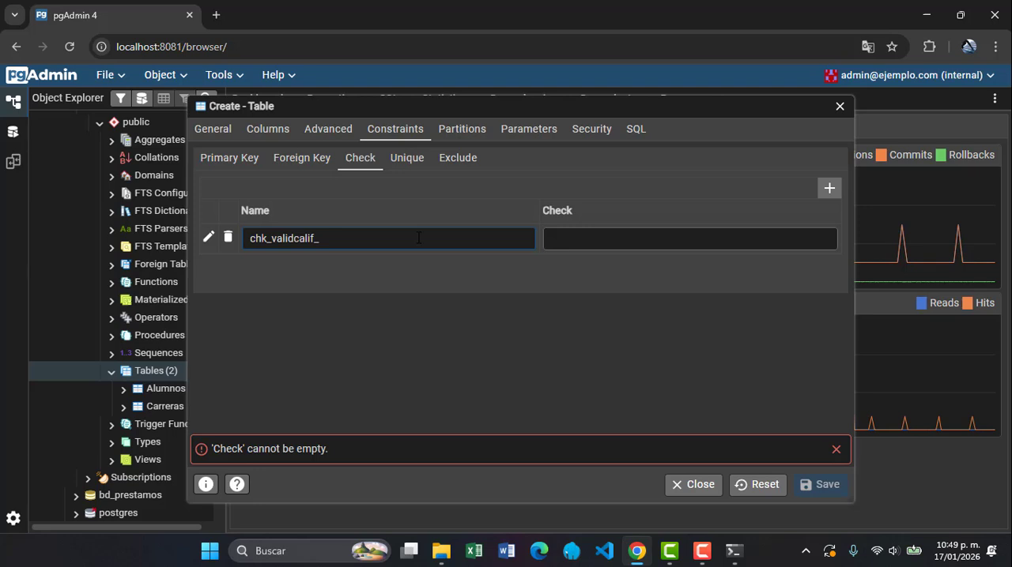
text(_)
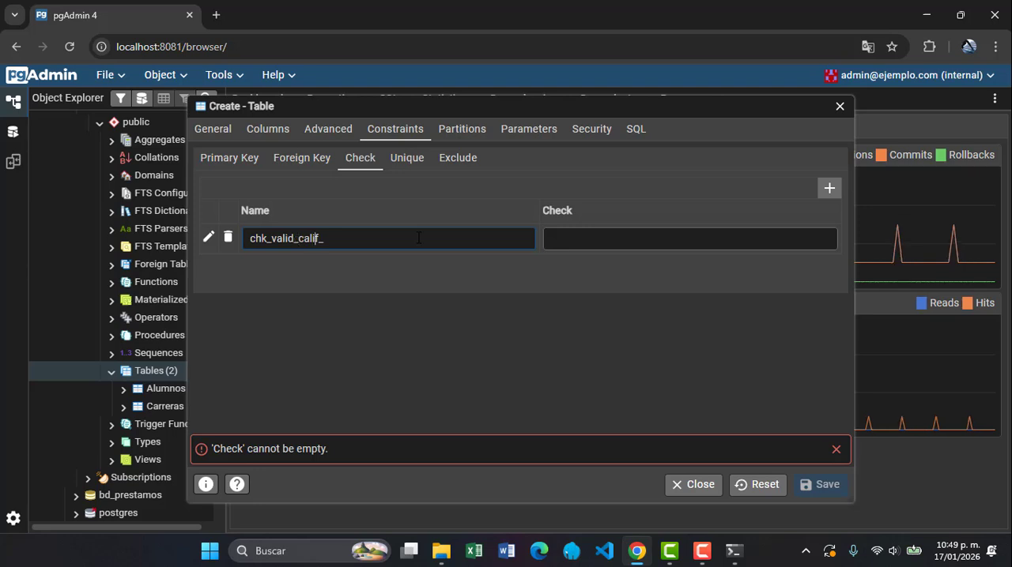
key(End)
Set the chk_valid_calif check expression to calificacion>=0 and calificacion<=10
click(566, 246)
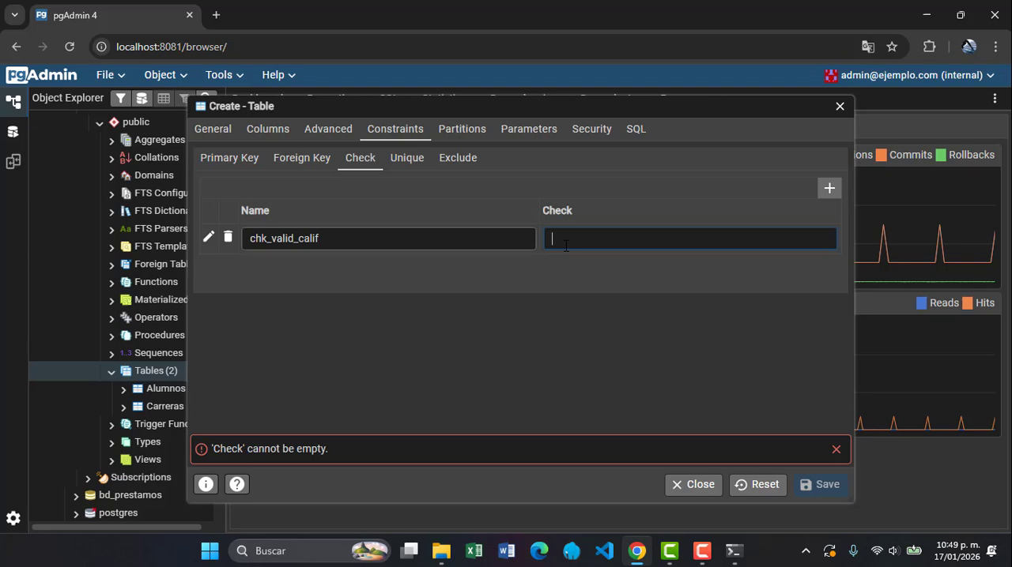
text(cali)
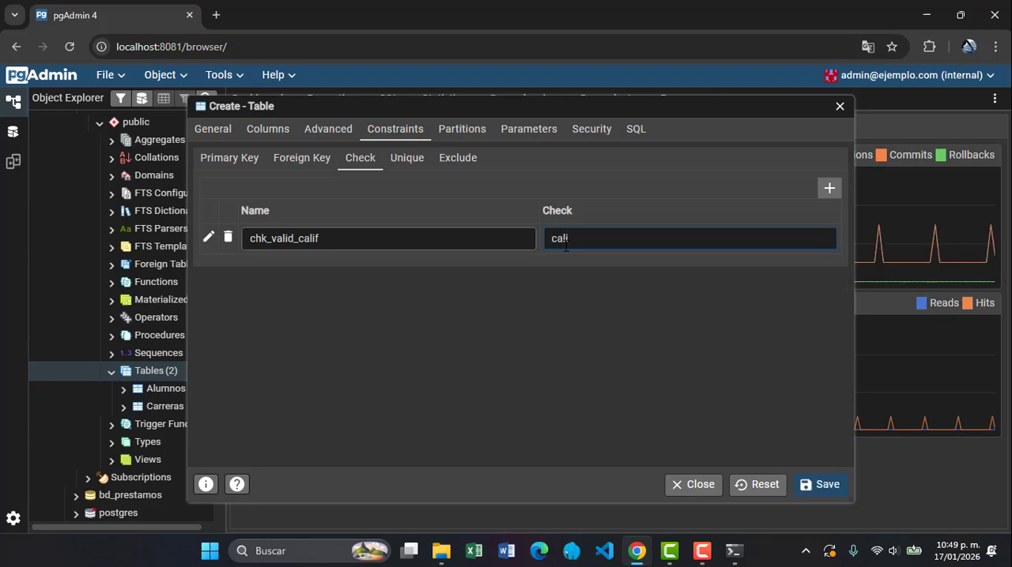
text(ficacion>)
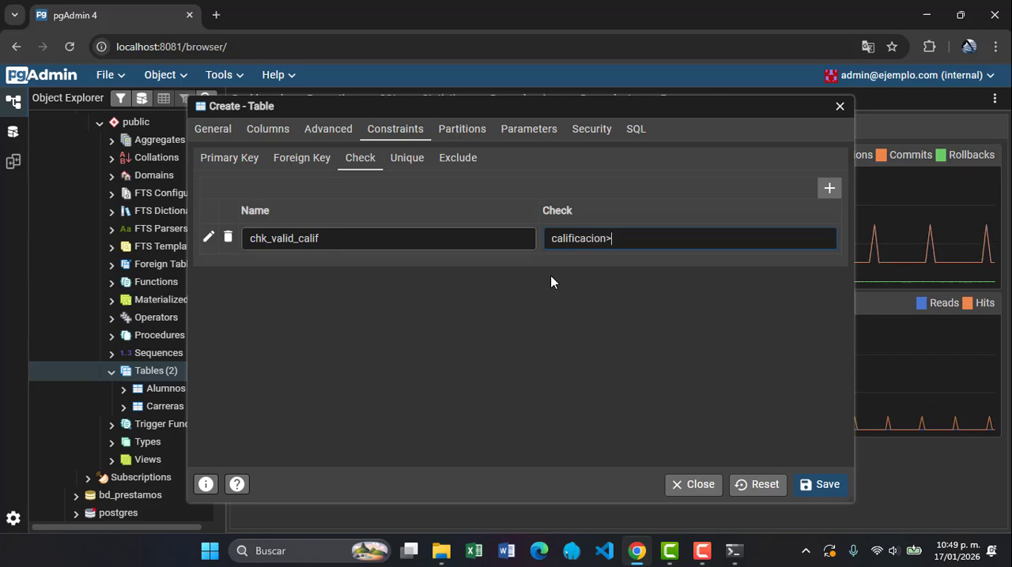
text(=0)
text( and cal)
text(ificacio)
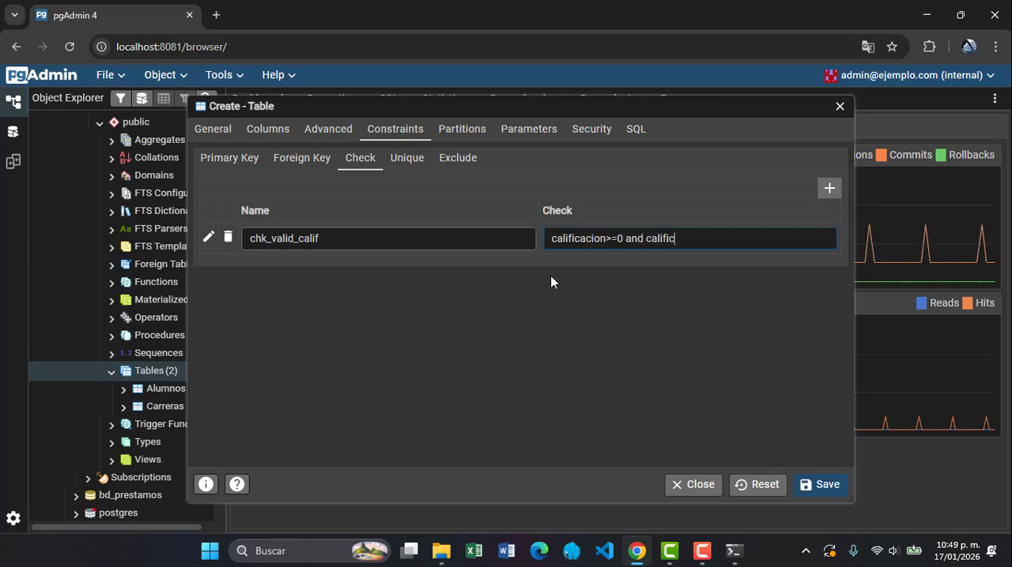
text(n<=10)
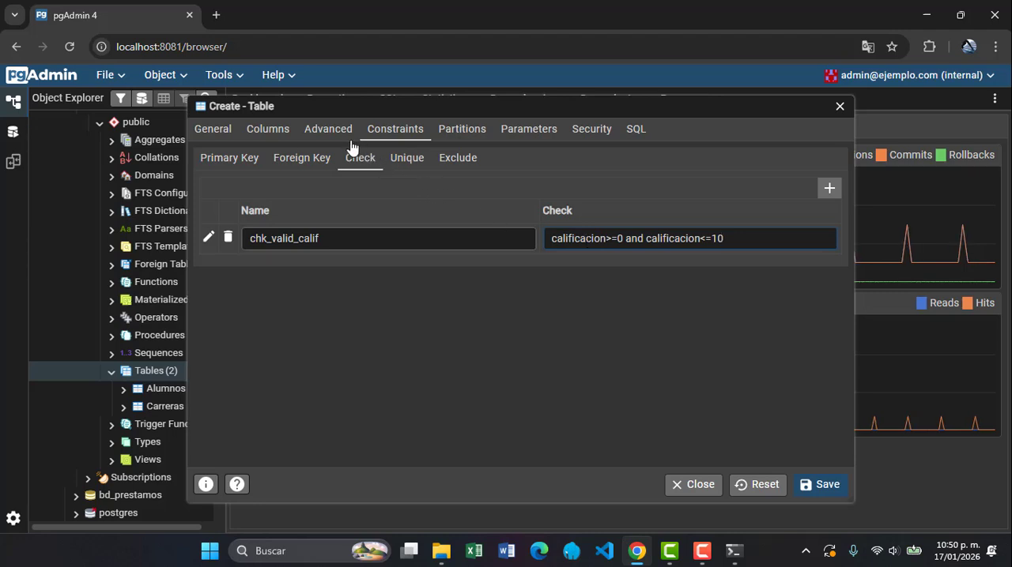
Add a foreign key named fk_alumnos_calif to the Calificaciones table
click(311, 166)
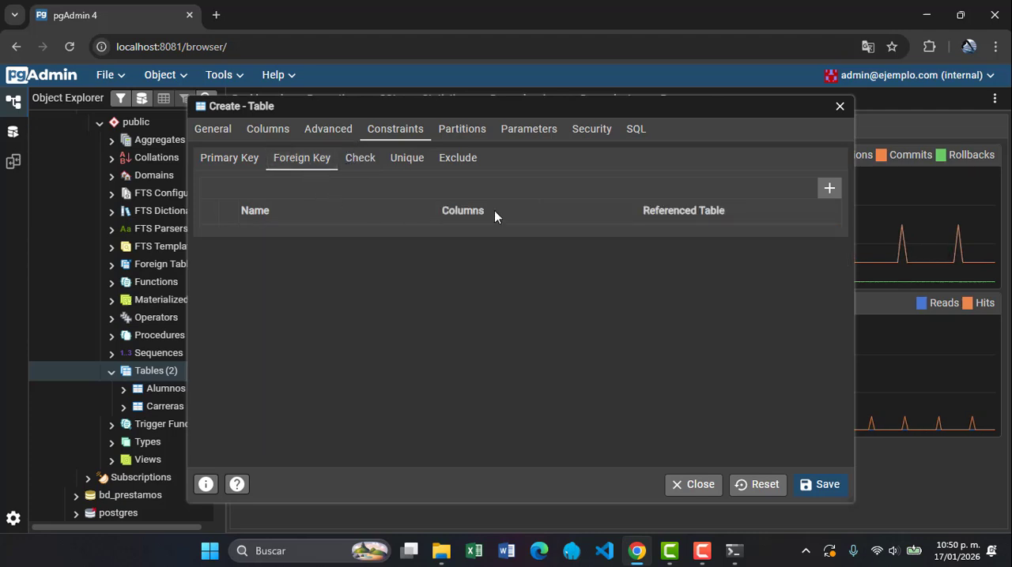
click(828, 190)
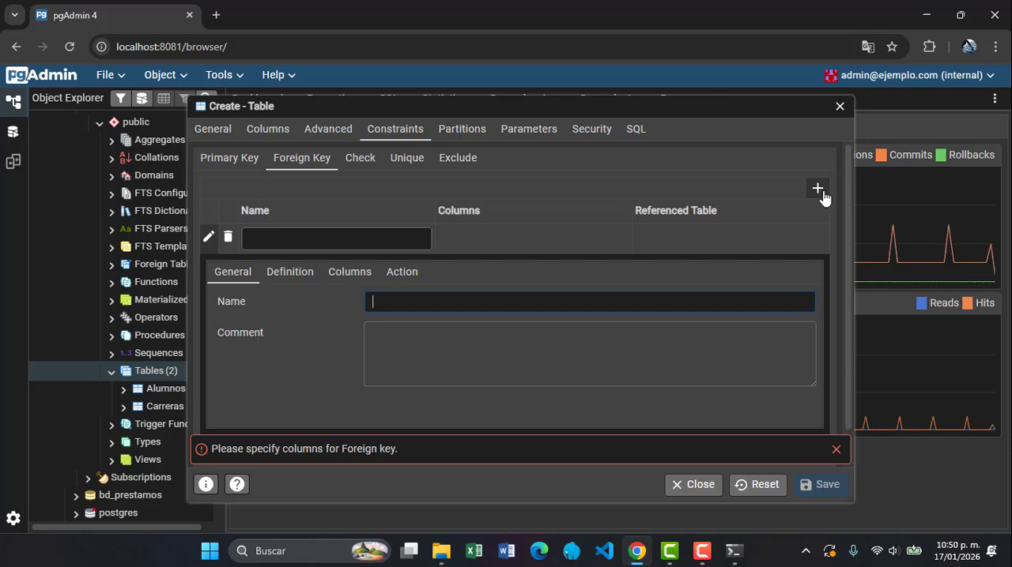
click(412, 232)
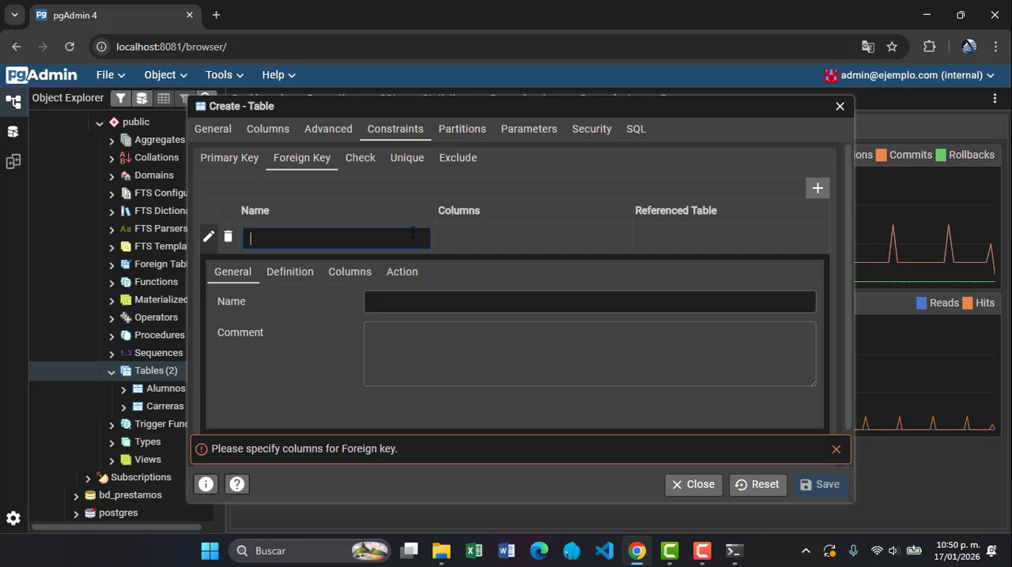
text(fk)
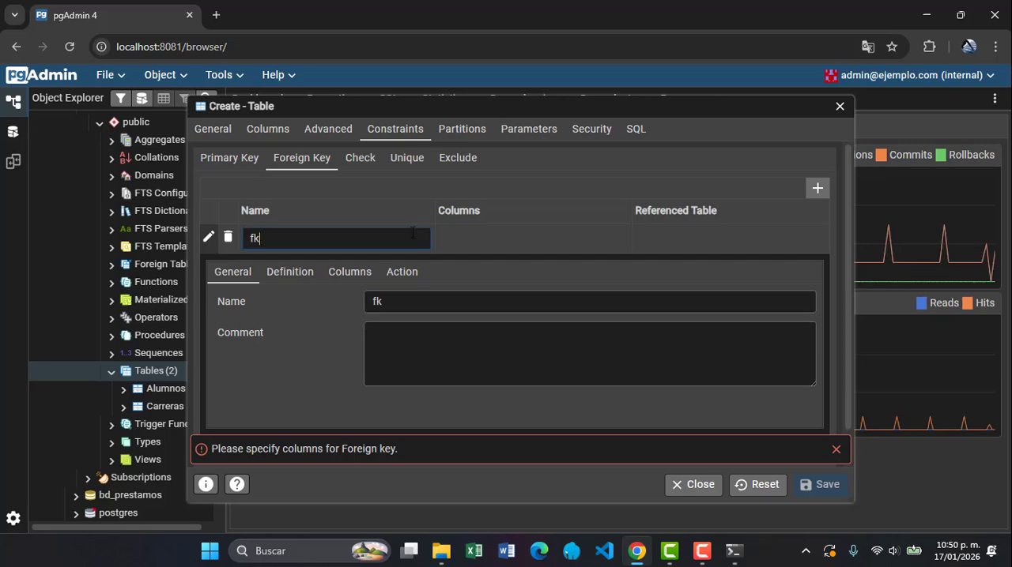
text(_alumnos)
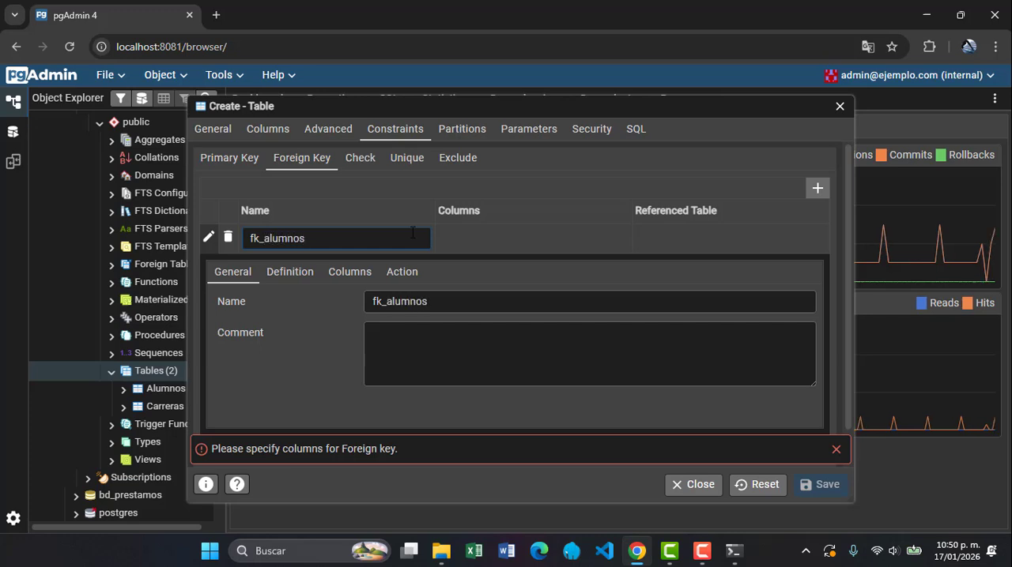
text(_calif)
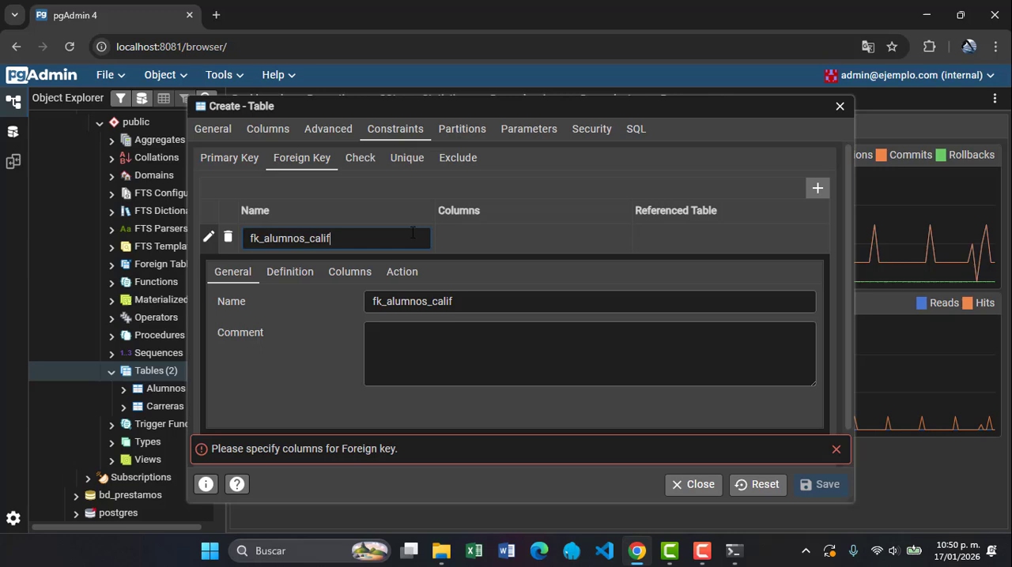
Map the foreign key's local column matricula to the matricula column of public."Alumnos" and add the mapping
click(340, 275)
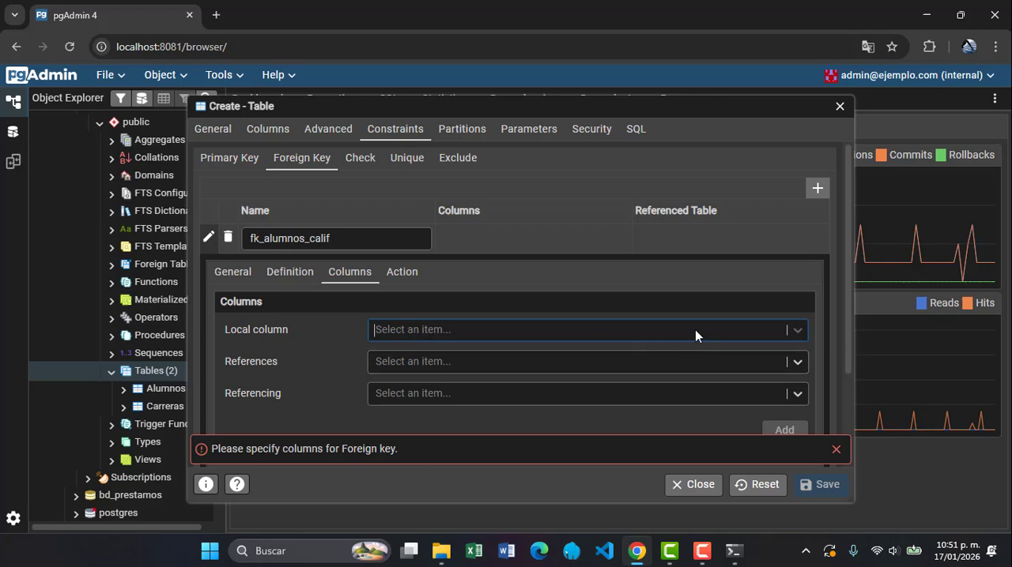
click(796, 335)
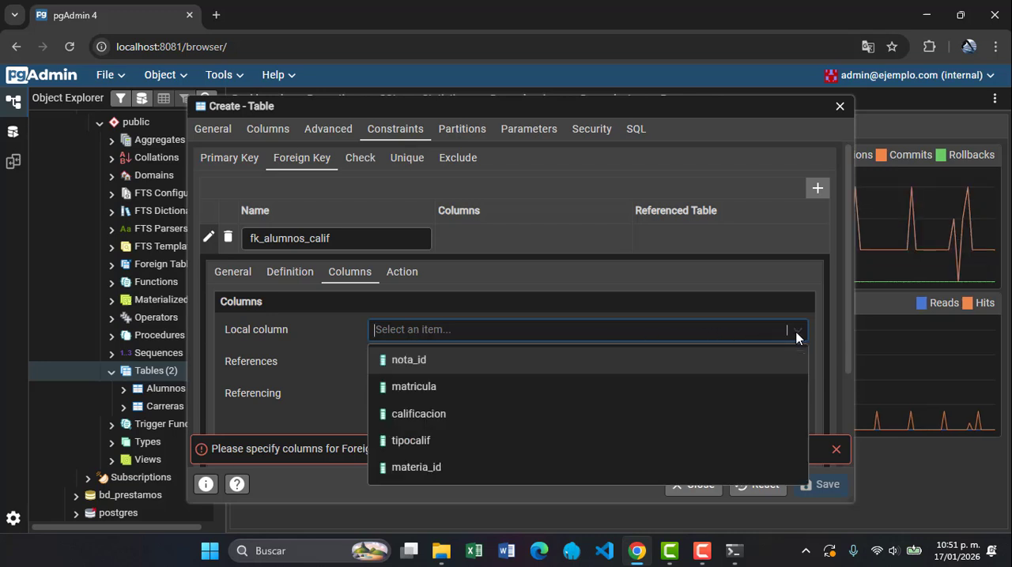
click(479, 388)
click(470, 364)
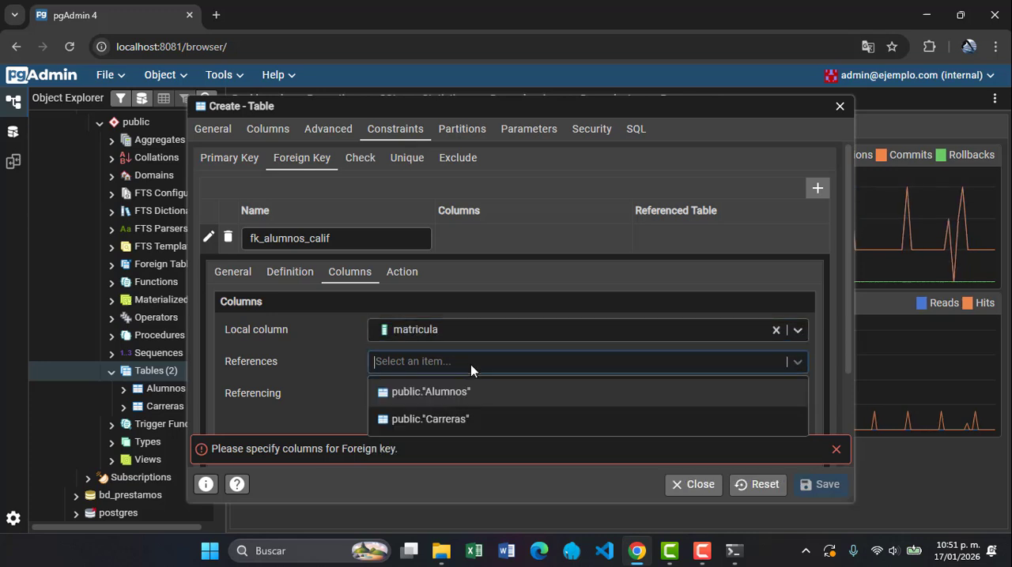
click(470, 392)
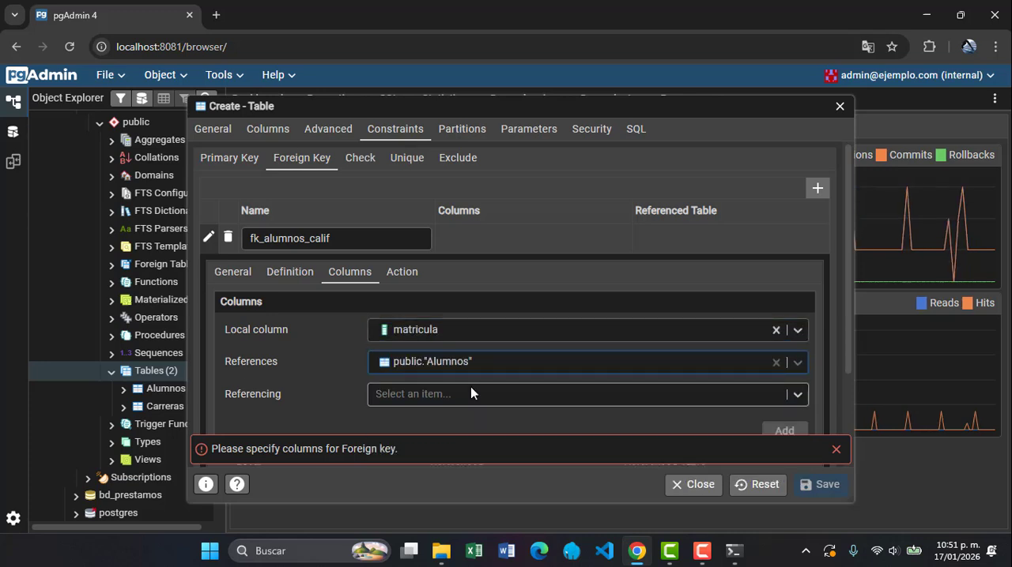
click(472, 393)
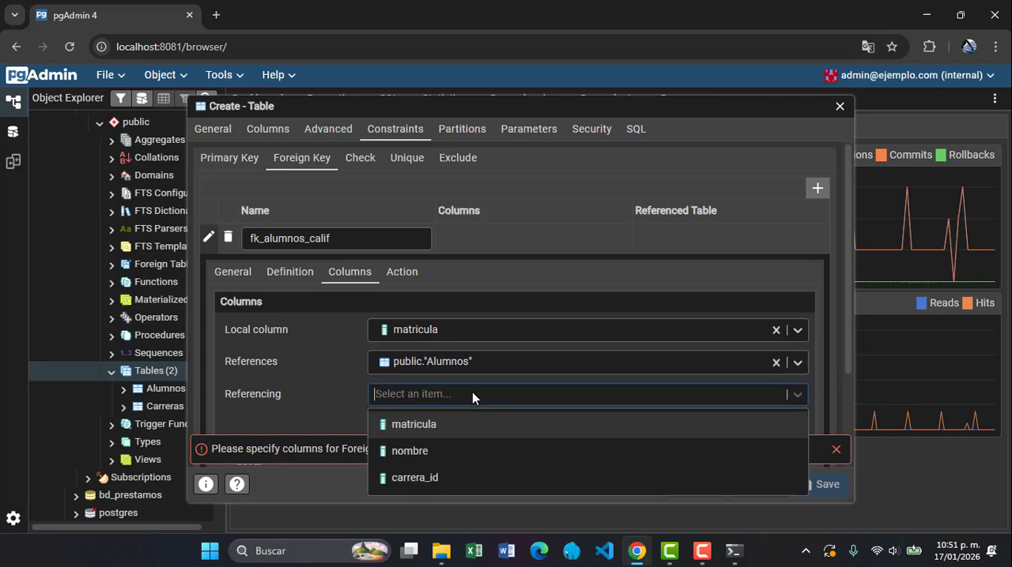
click(456, 426)
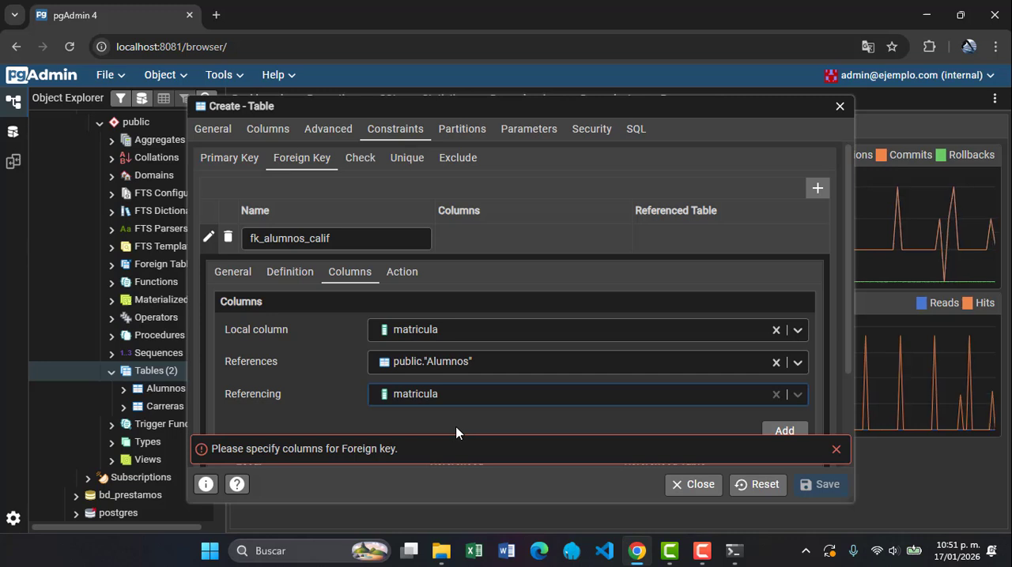
click(399, 277)
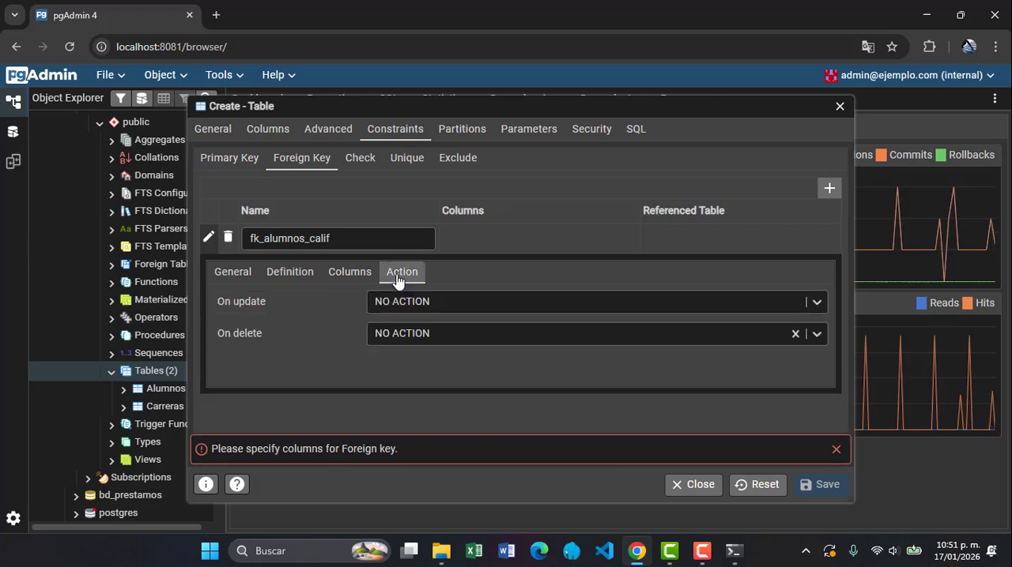
click(351, 273)
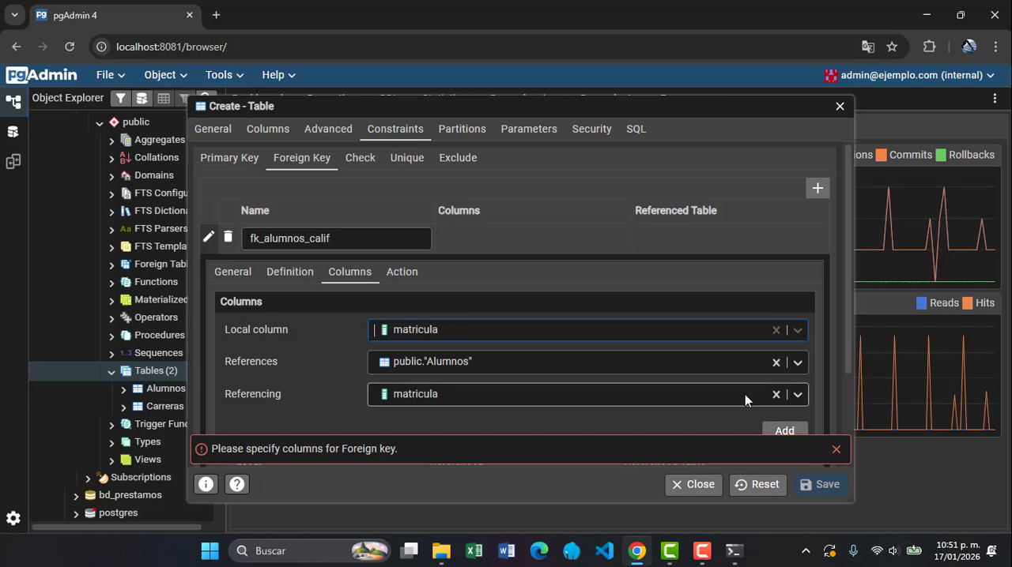
click(783, 431)
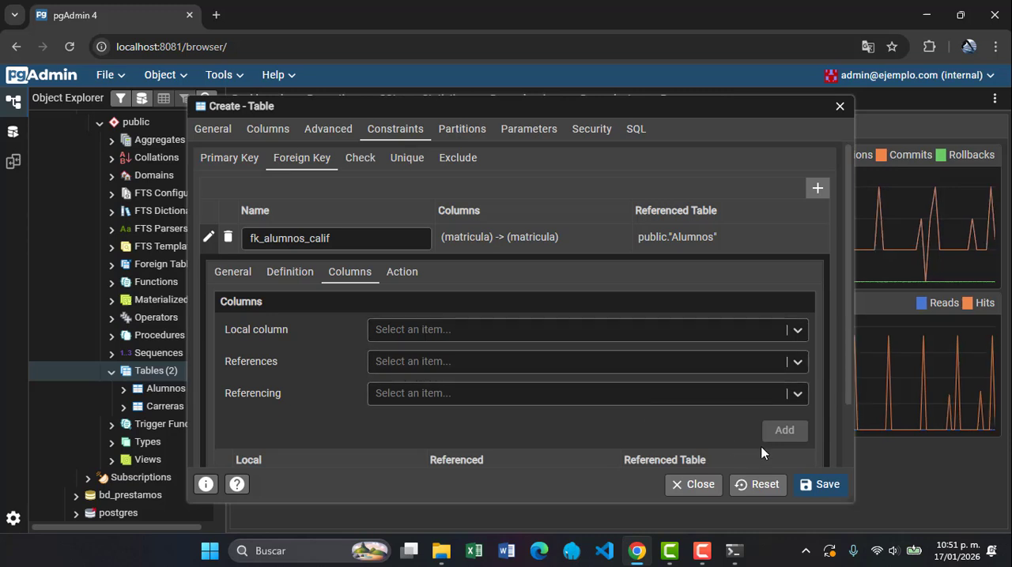
Save the Calificaciones table, and collapse the Tables, public and Schemas nodes of the Escuela database
click(820, 485)
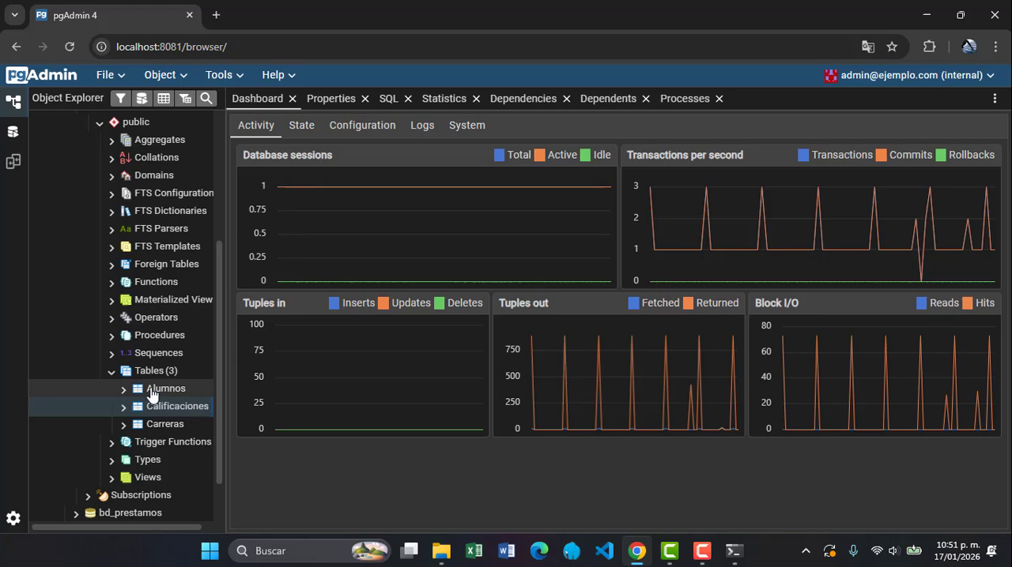
click(111, 371)
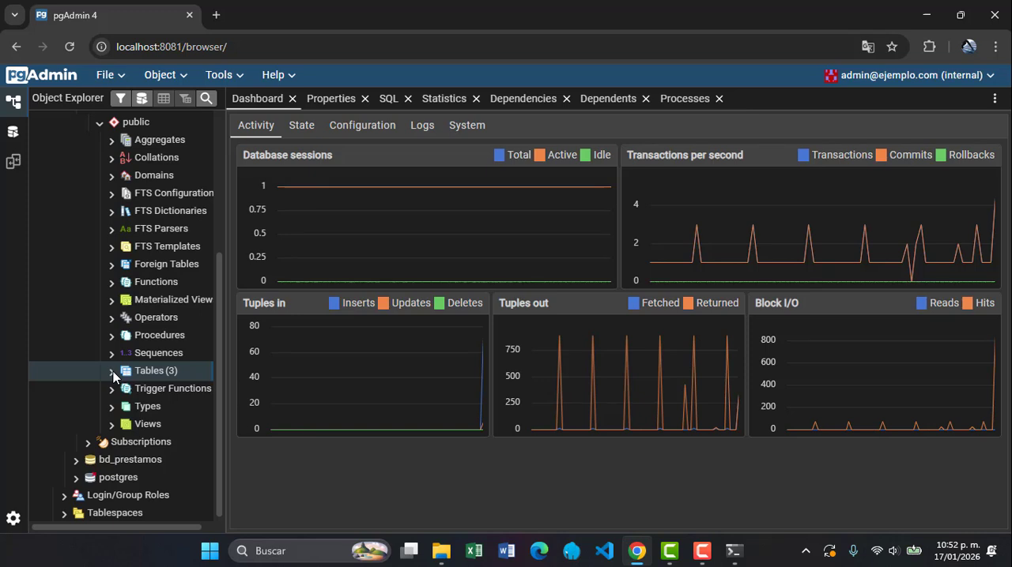
scroll(113, 371, up, 3)
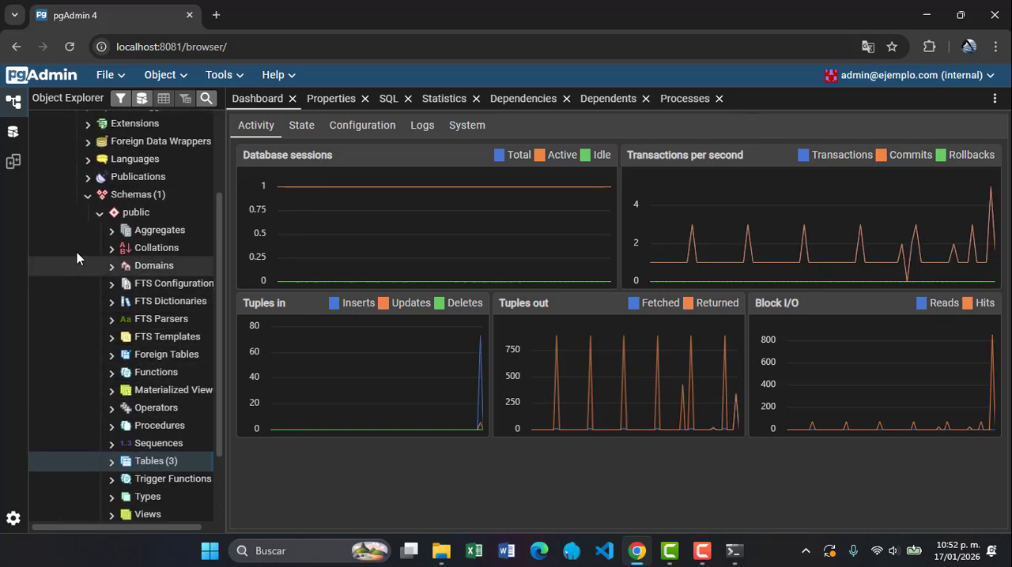
click(99, 214)
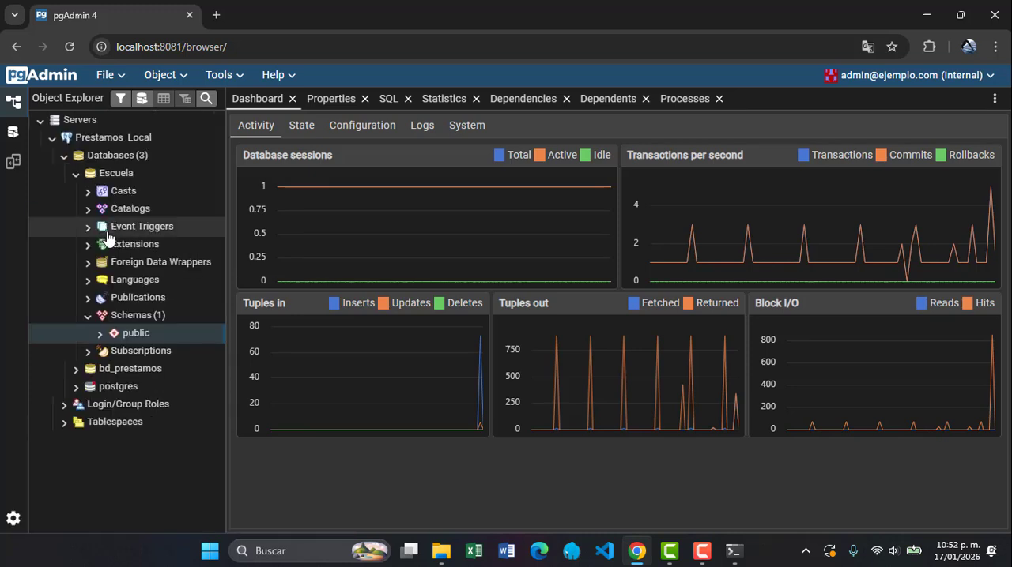
click(88, 316)
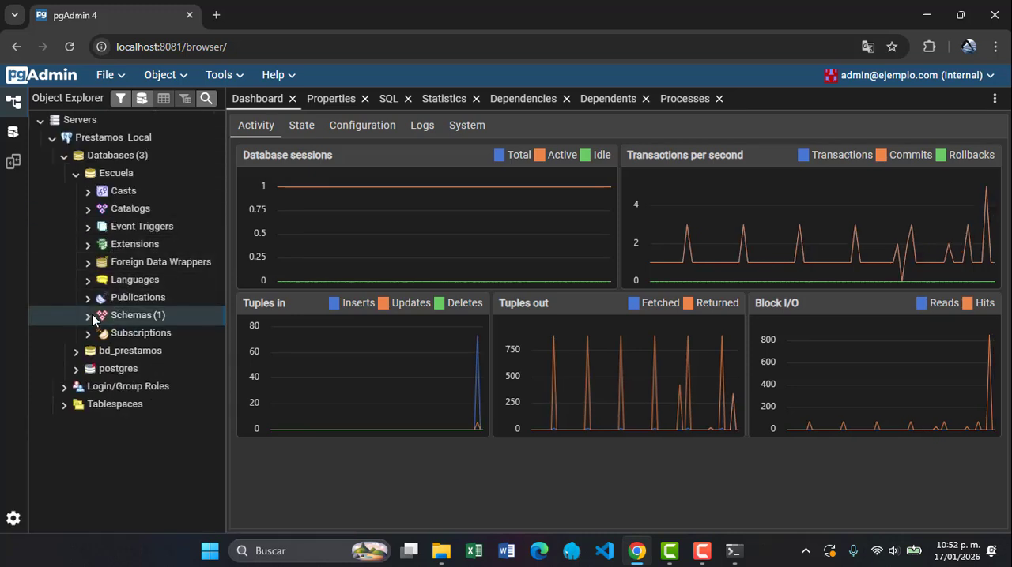
Generate the ERD for the Escuela database
right_click(130, 177)
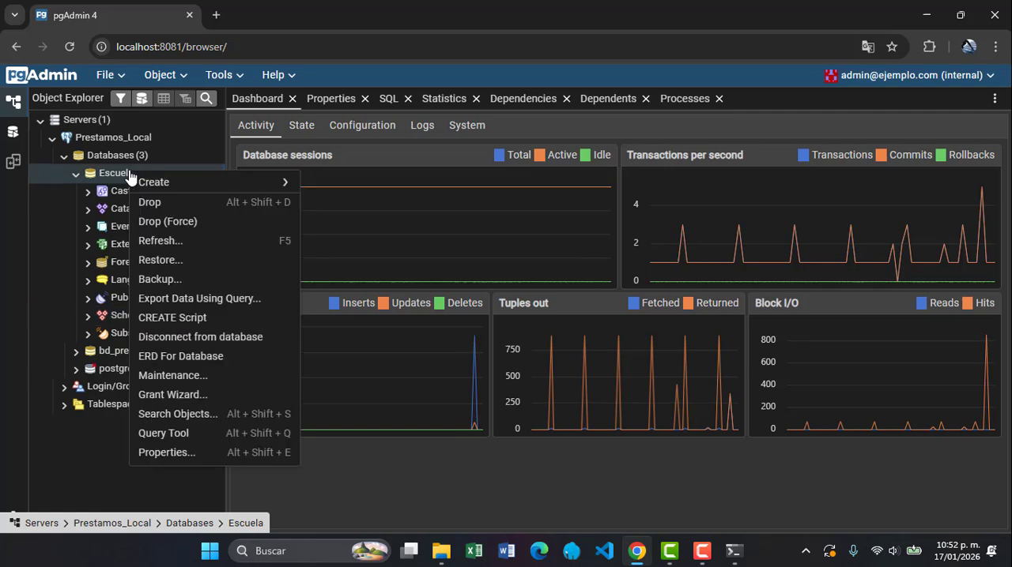
click(195, 361)
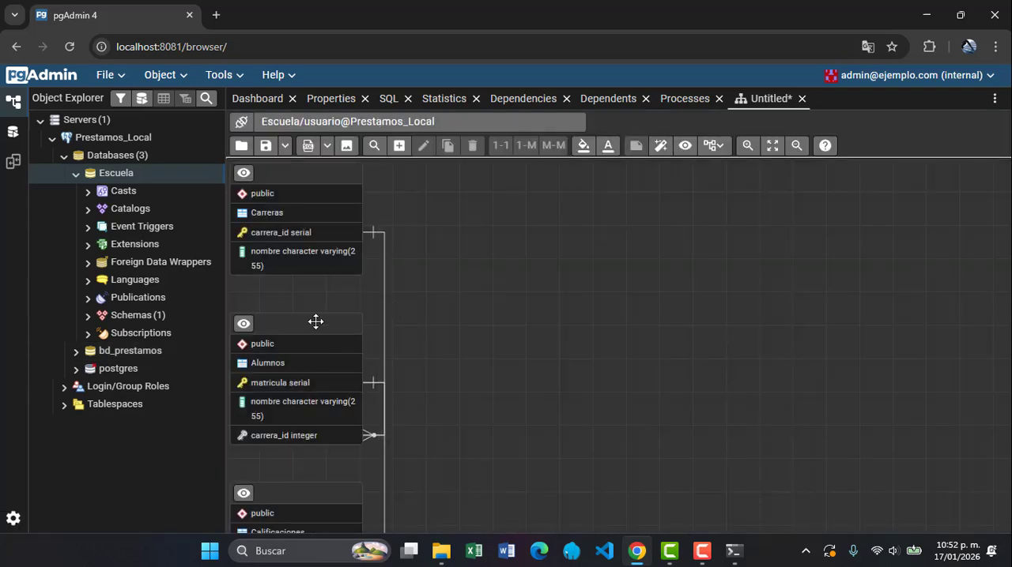
Arrange the Alumnos and Calificaciones tables in a row beside Carreras in the diagram, and close the diagram without saving
drag(315, 323, 508, 210)
double_click(509, 211)
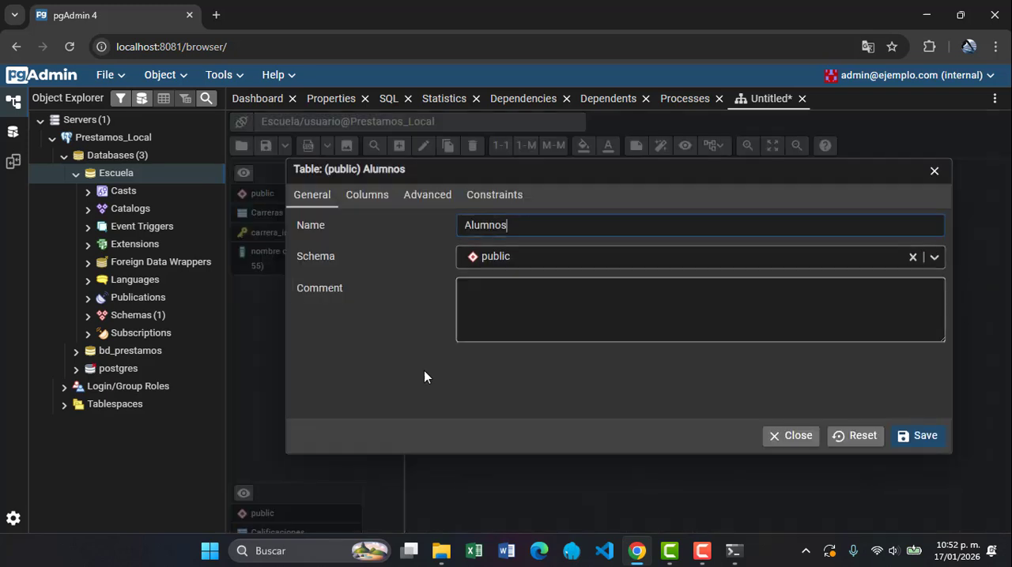
click(933, 173)
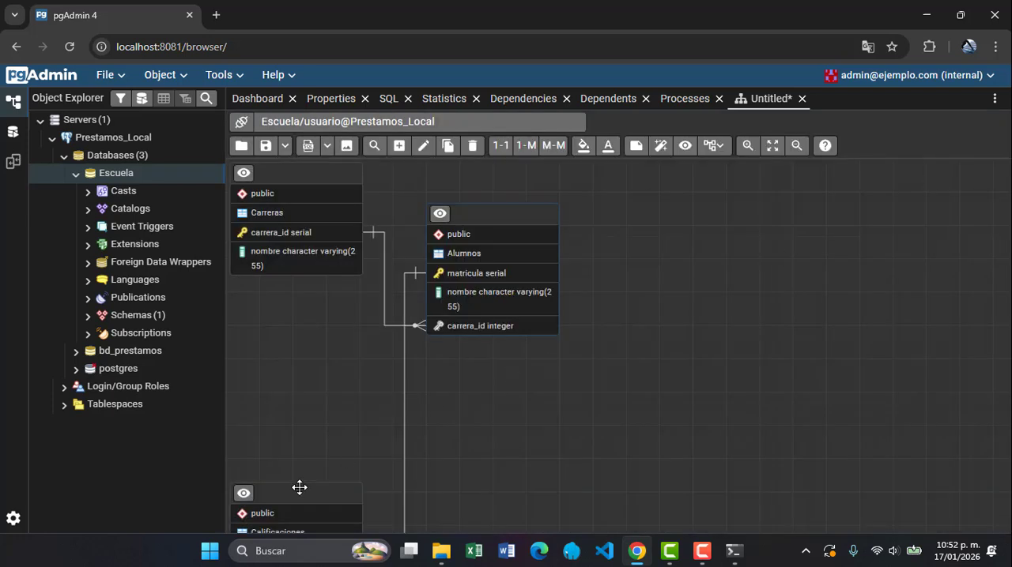
drag(296, 488, 747, 195)
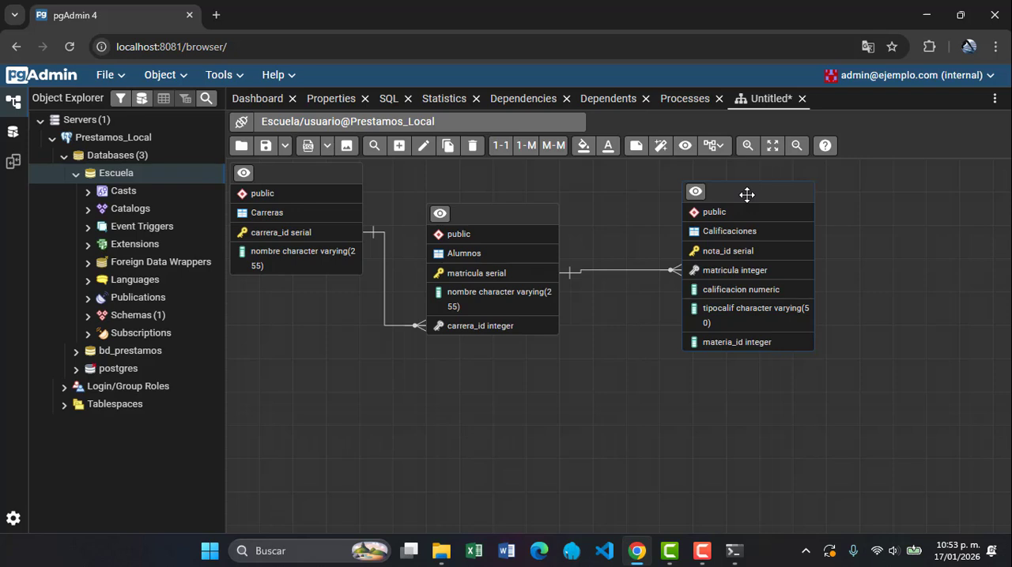
click(802, 100)
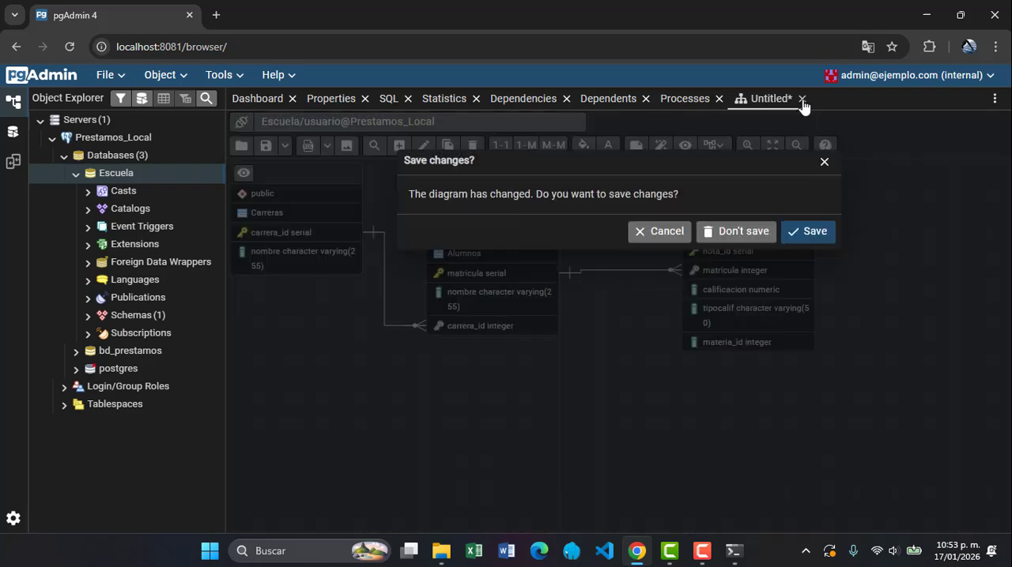
click(739, 234)
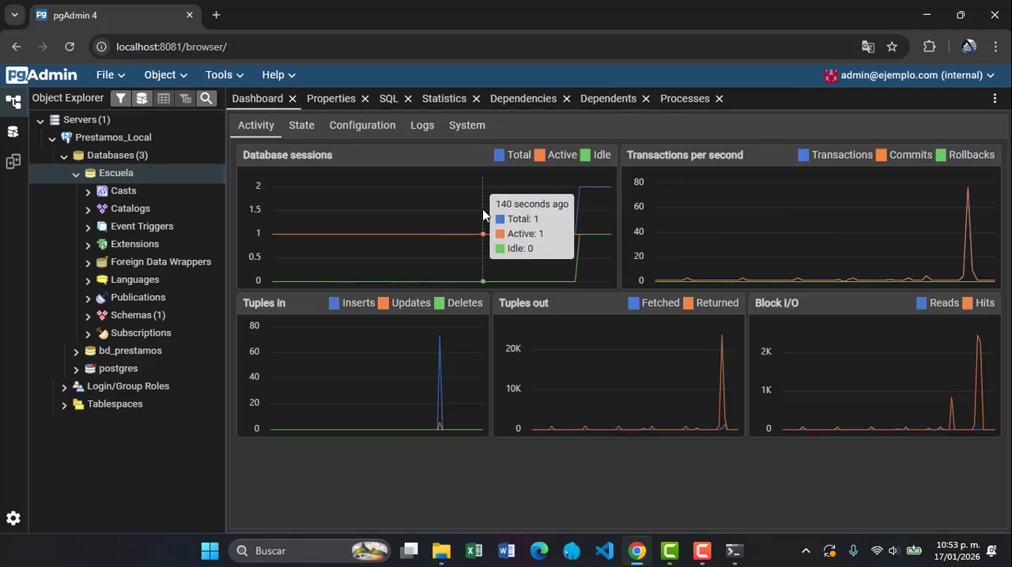
Open the Query Tool for the Escuela database and run the query Select * from "Alumnos";
right_click(135, 176)
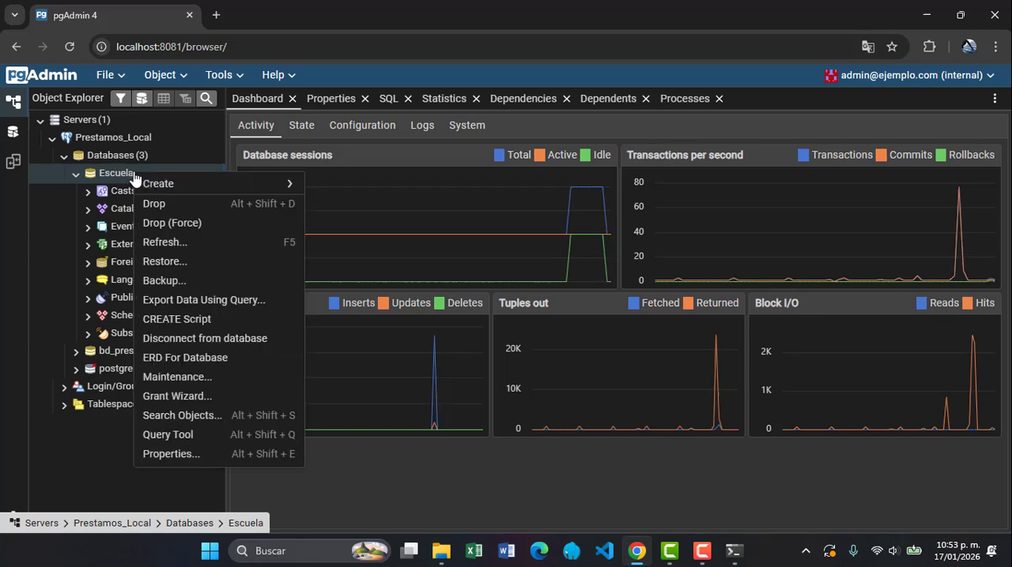
click(198, 436)
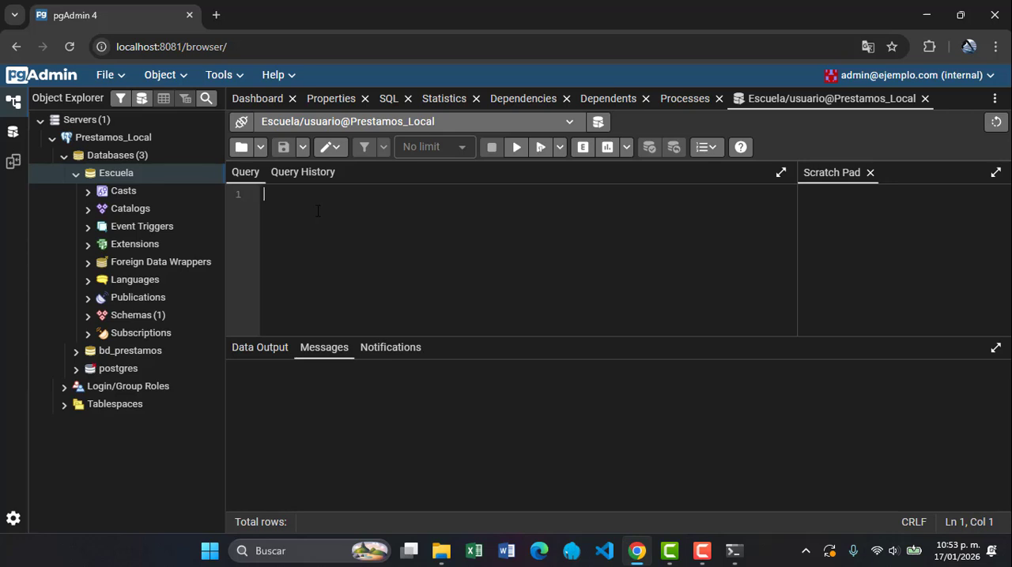
text(lec)
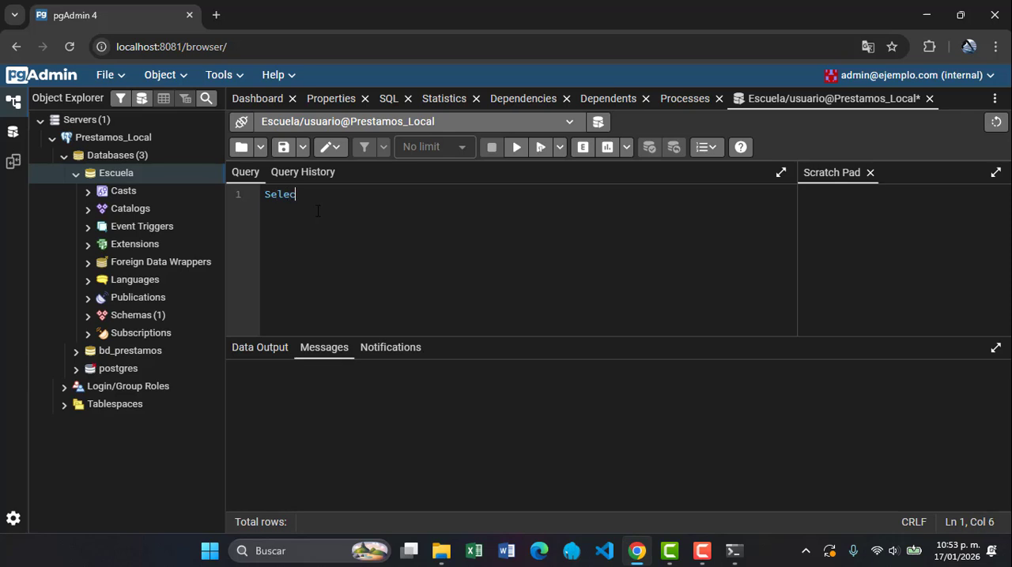
text(t * from al)
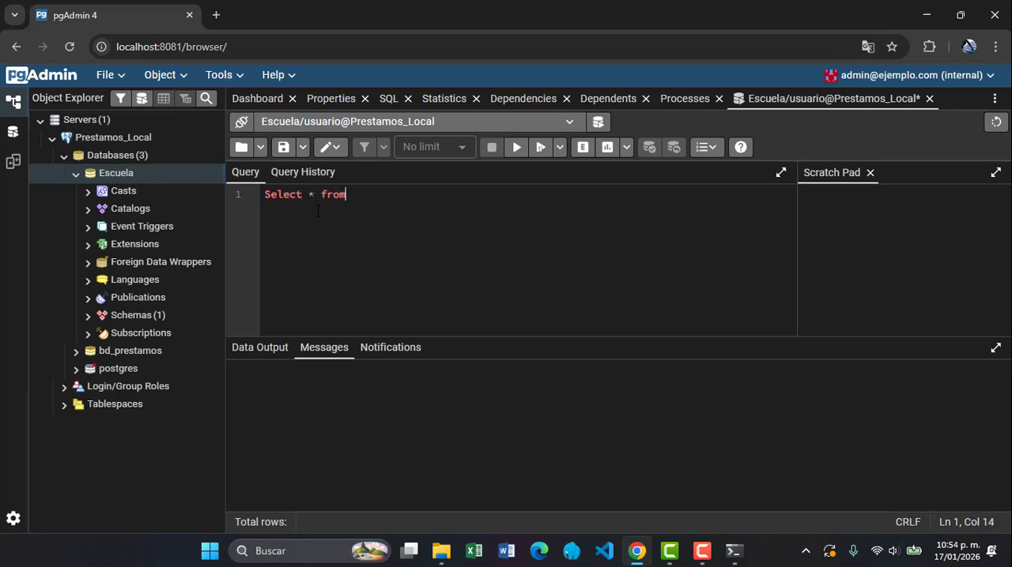
key(BackSpace)
key(BackSpace)
text("a)
key(BackSpace)
text(La)
key(BackSpace)
key(BackSpace)
text(Alumnos)
key(Right)
text(;)
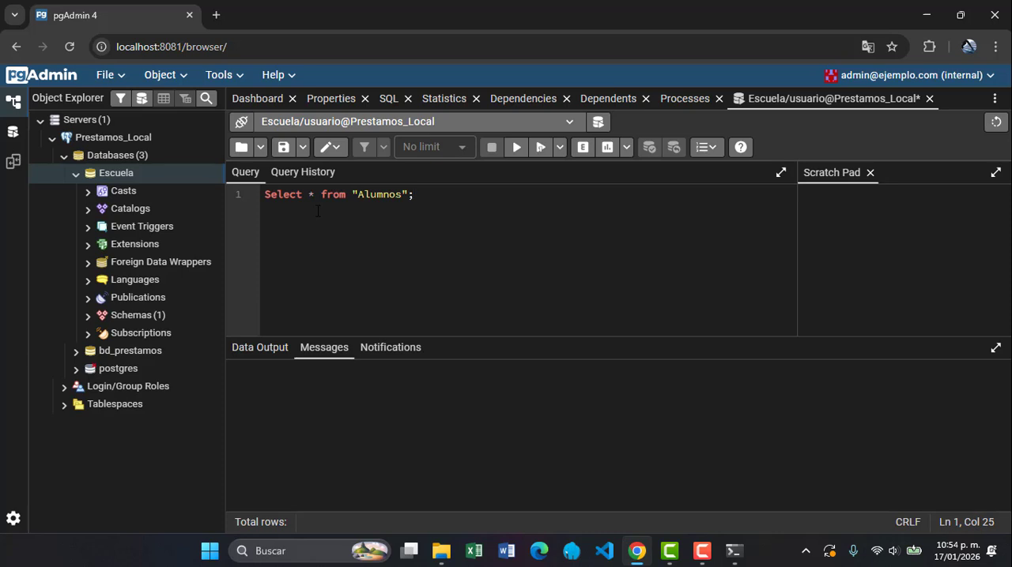
click(516, 148)
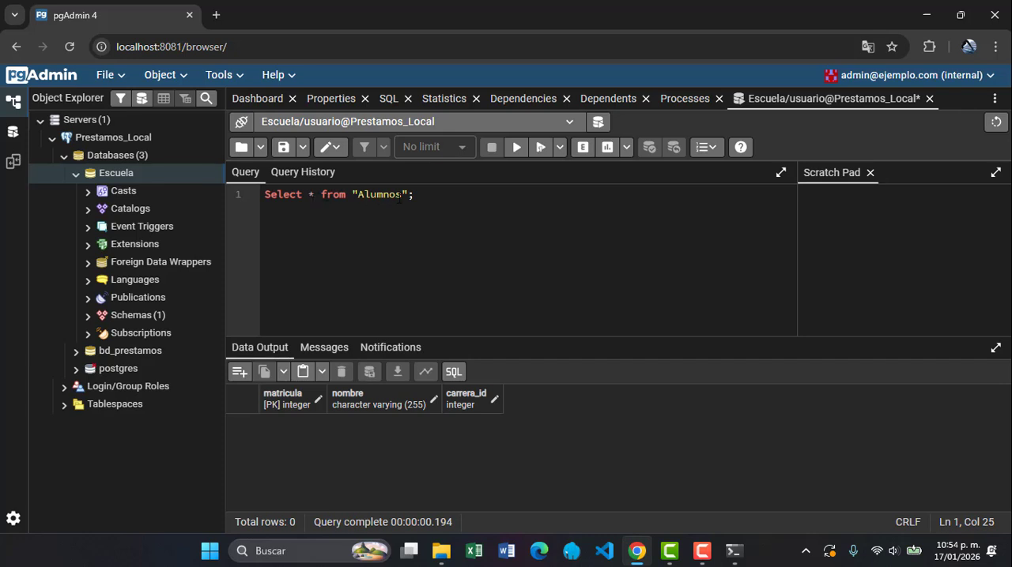
Close the Alumnos query without saving it, and close the browser, confirming leaving the site
drag(415, 195, 263, 194)
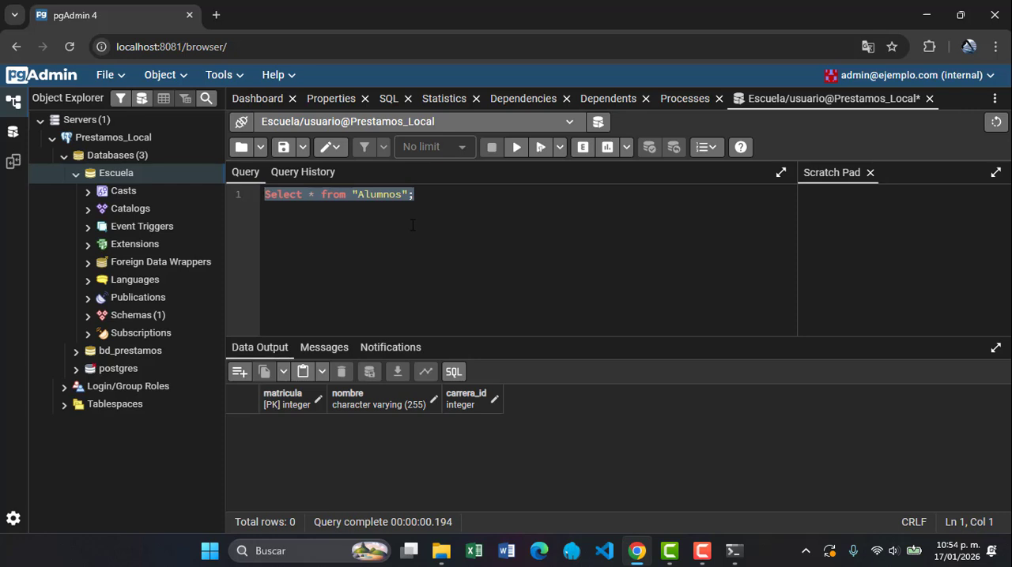
click(929, 98)
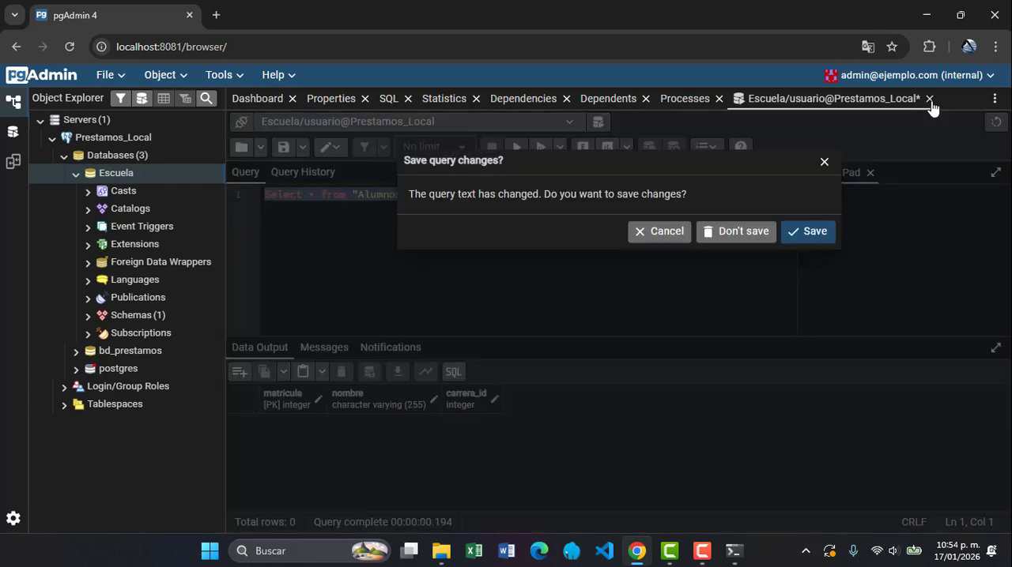
click(757, 233)
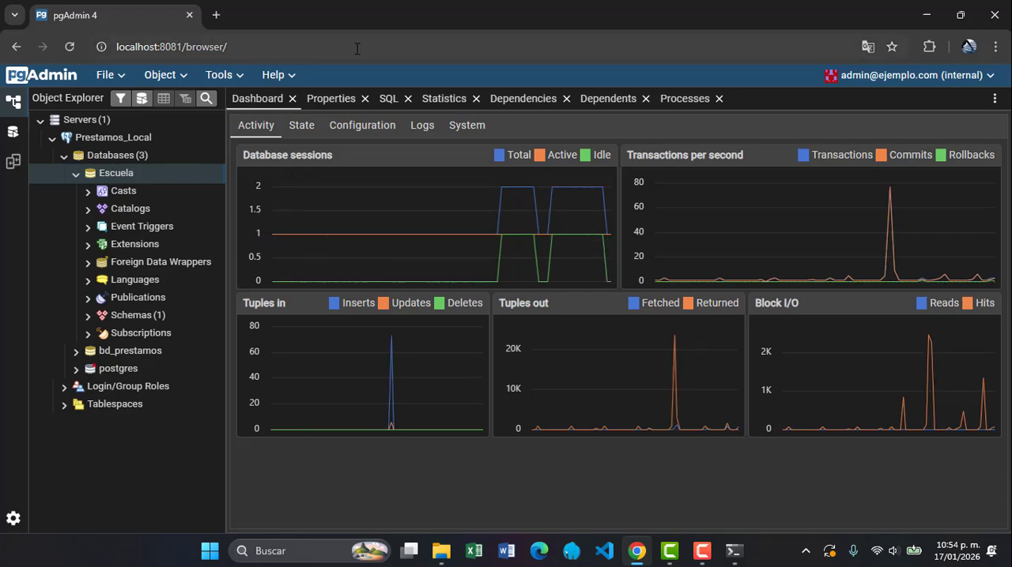
click(993, 14)
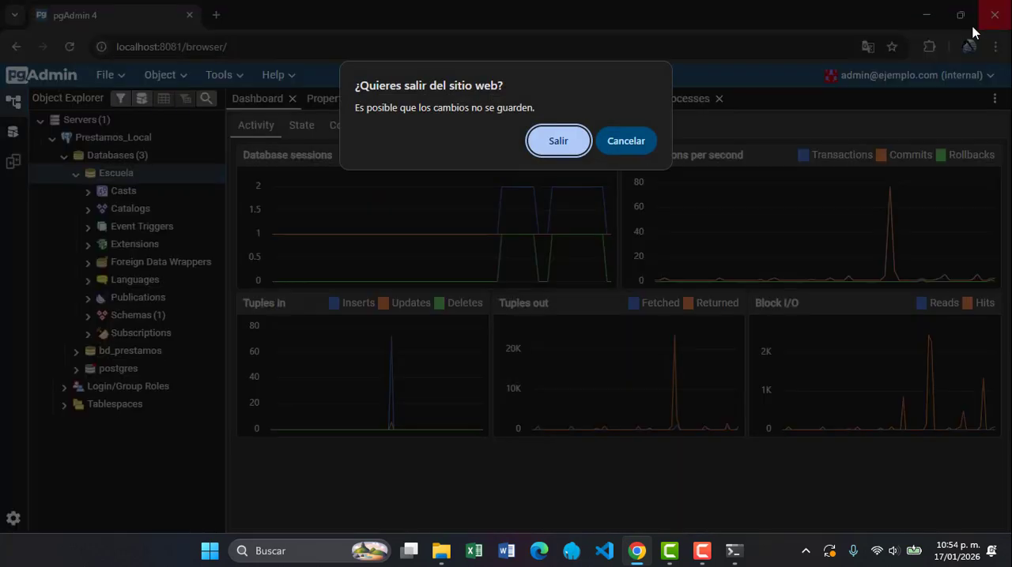
click(562, 136)
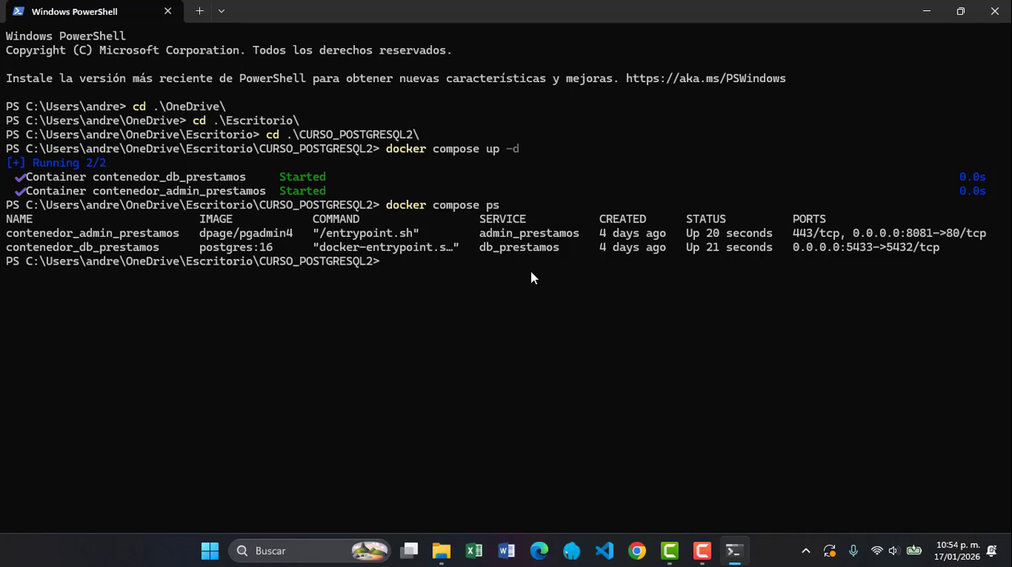
Stop the project's containers from PowerShell by running docker compose stop
text(docker compose stop)
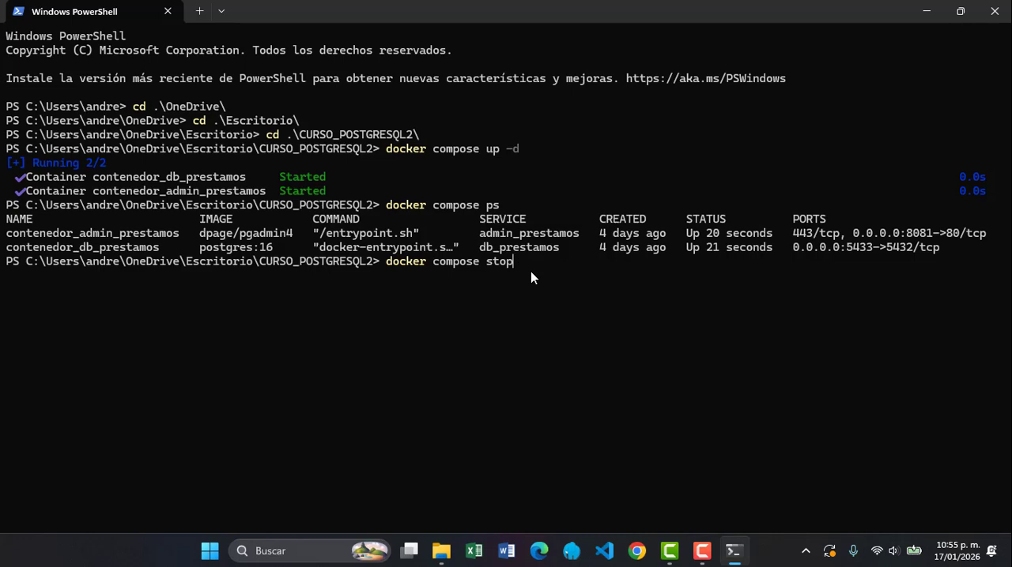
key(Return)
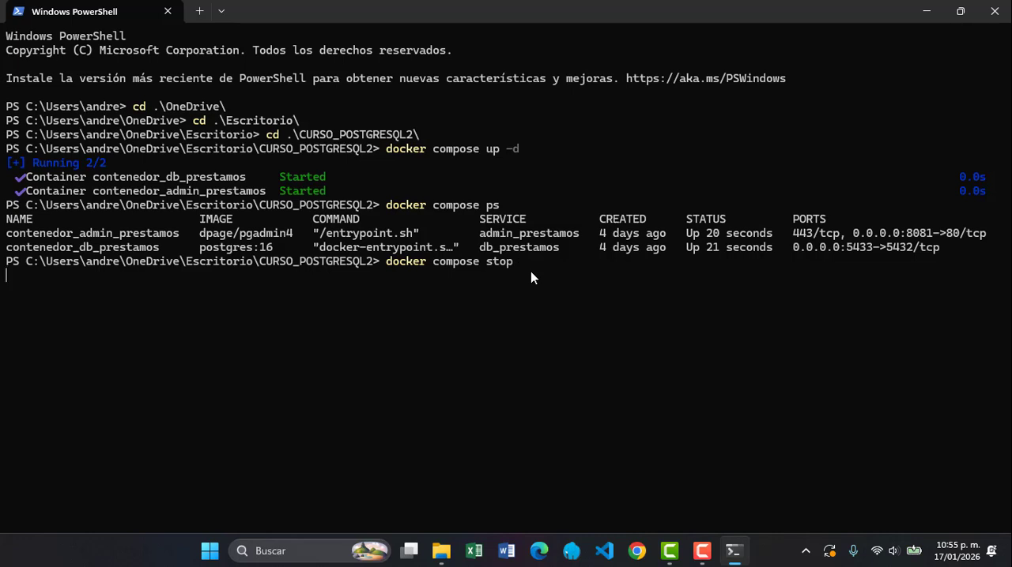